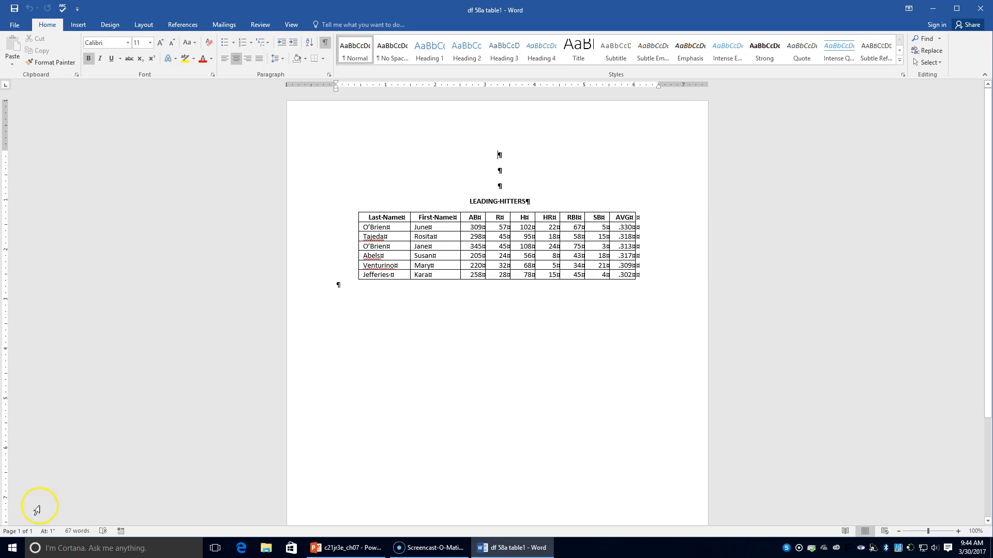
Save the document as "58a sort 1" in the Chapter 7 folder of KEYBOARDING8.
click(17, 26)
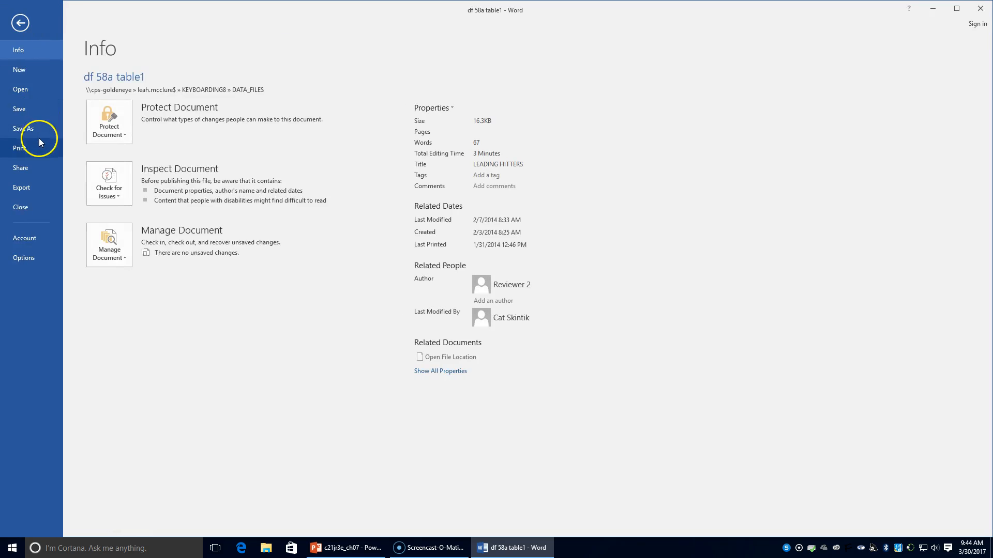
click(38, 130)
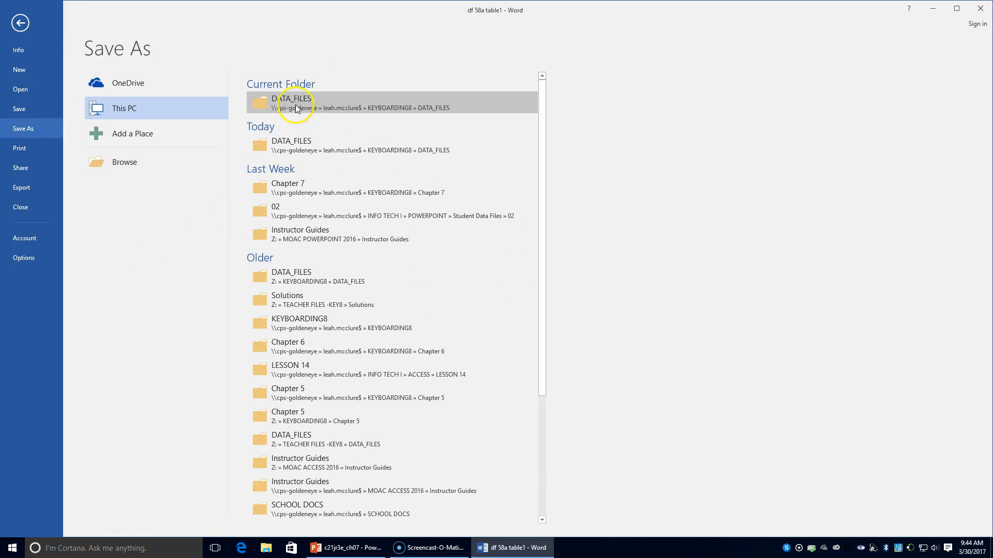
click(268, 102)
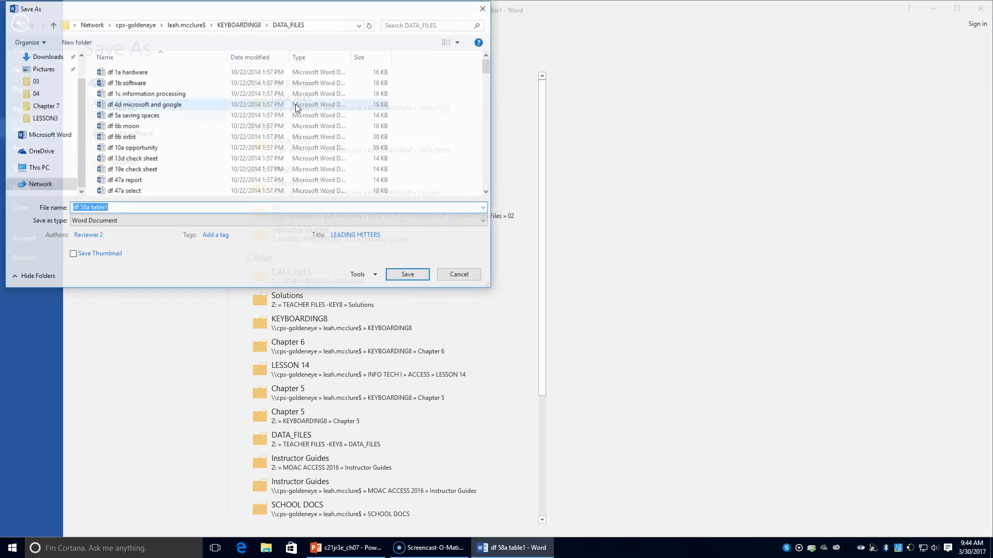
click(239, 24)
click(164, 118)
double_click(164, 118)
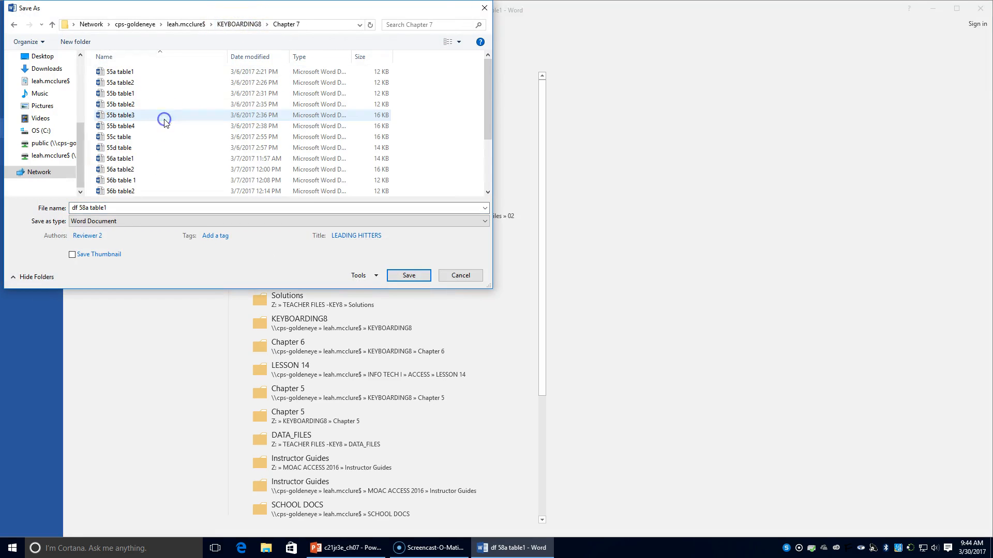
click(79, 208)
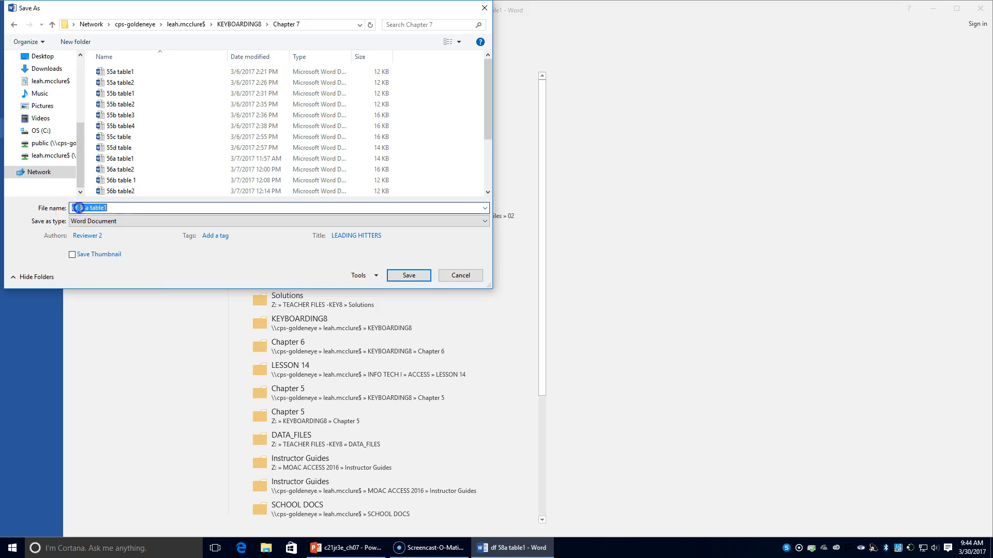
text(58a sort 1)
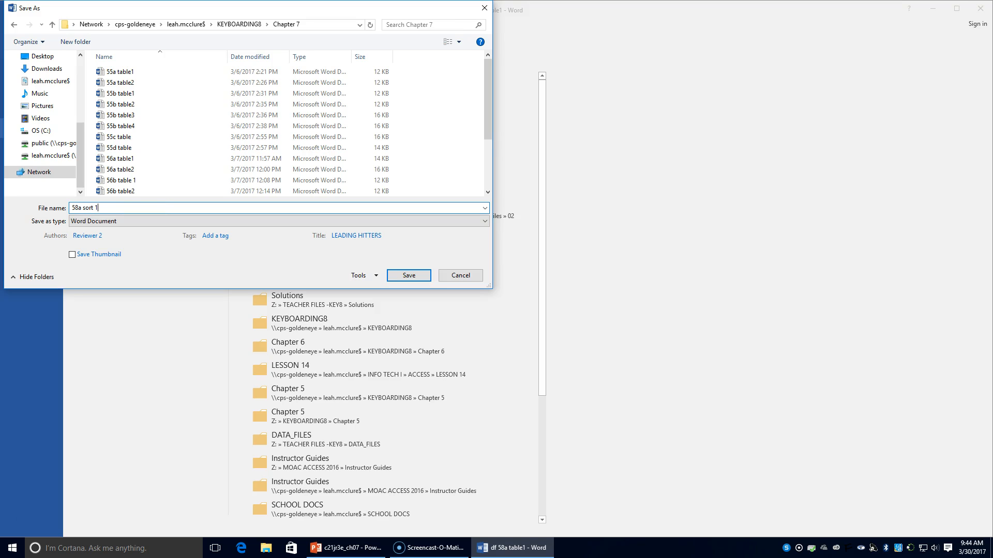
key(Return)
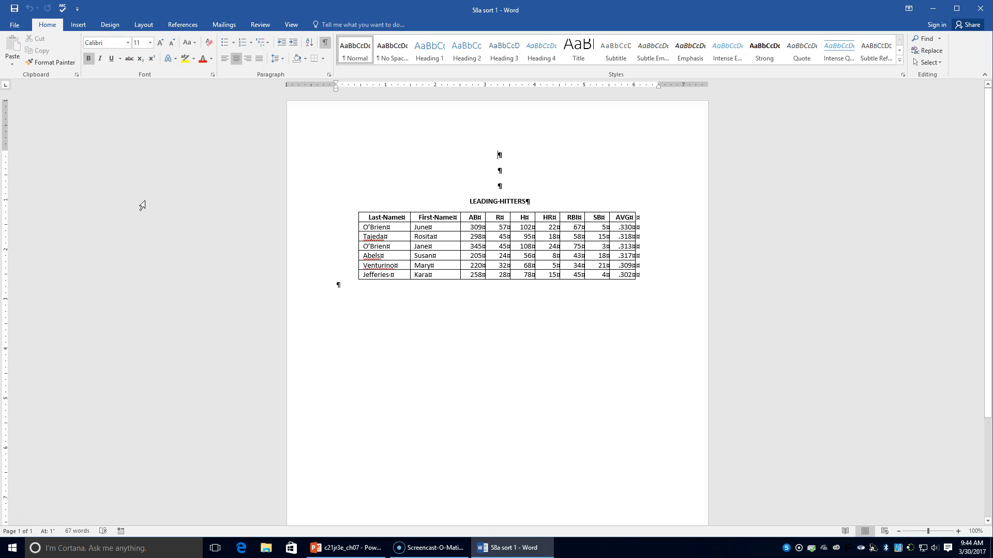
Set up a sort of the LEADING HITTERS table with a header row, by Last Name in ascending order.
click(478, 246)
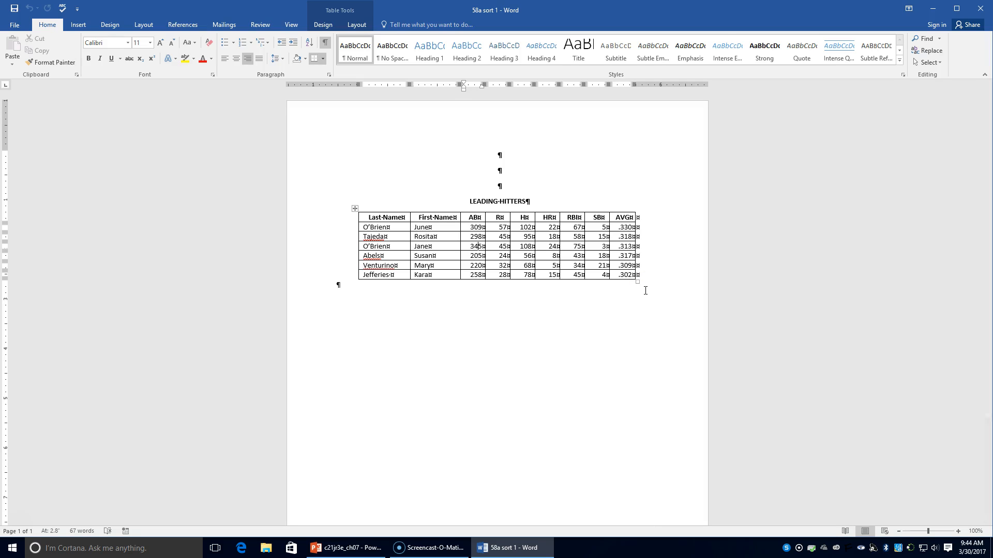
click(357, 26)
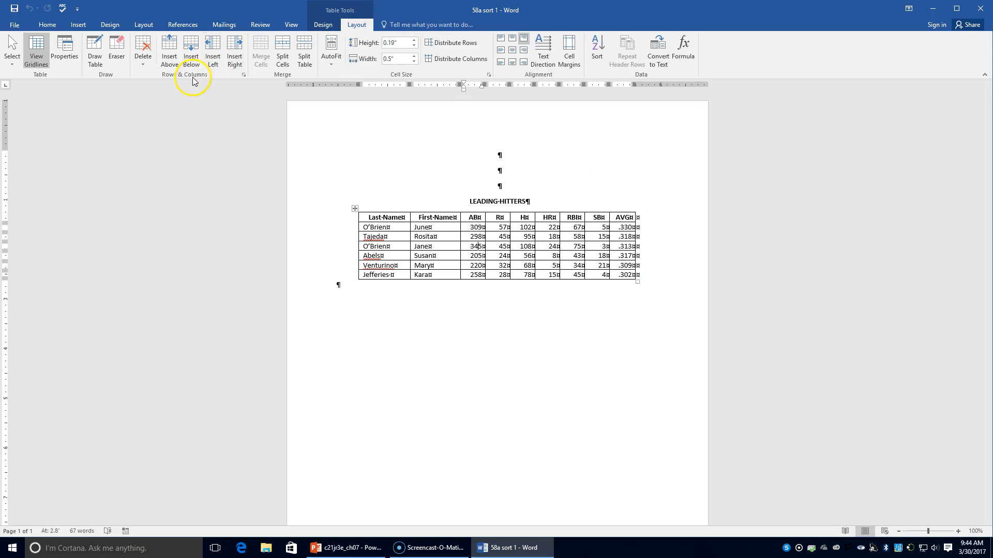
click(595, 49)
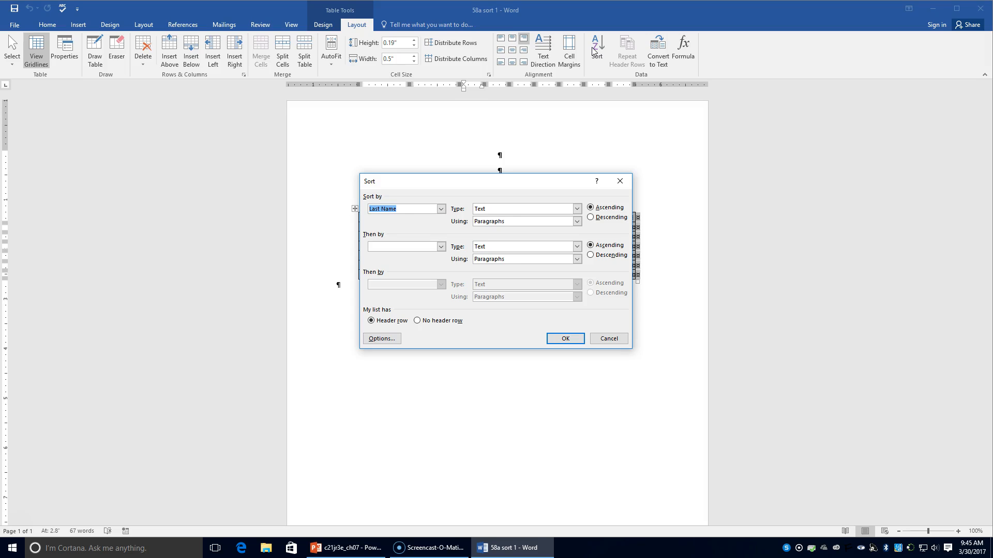
click(375, 322)
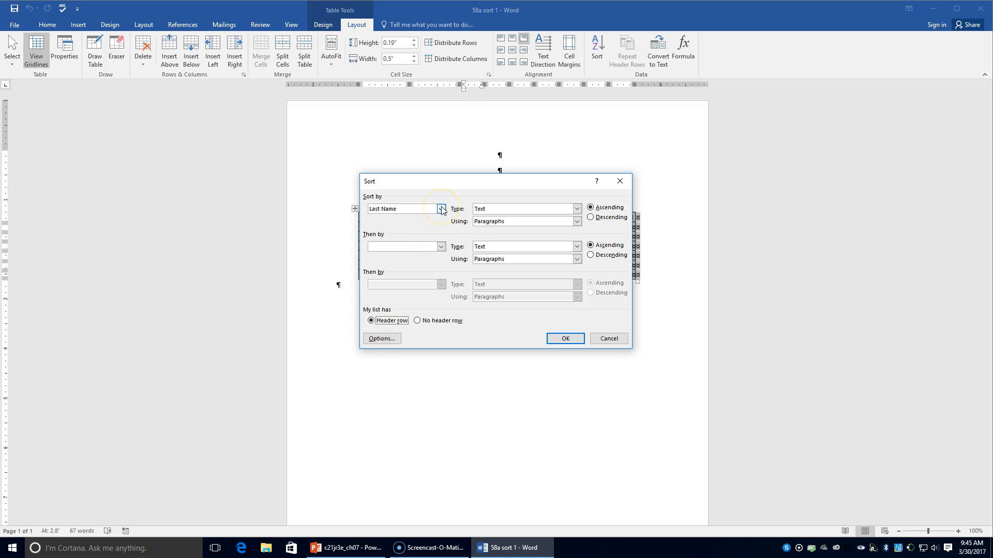
click(441, 209)
click(441, 209)
click(441, 209)
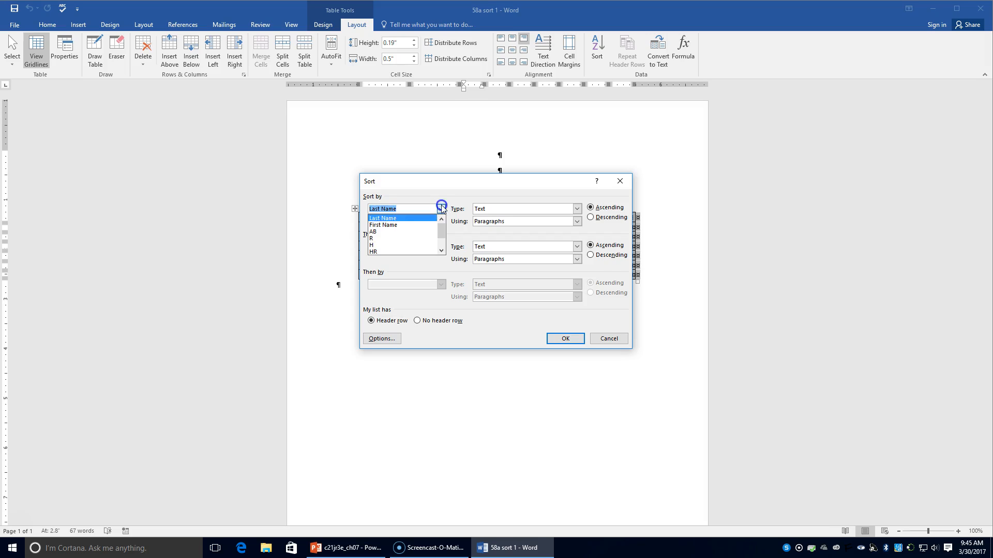
click(414, 221)
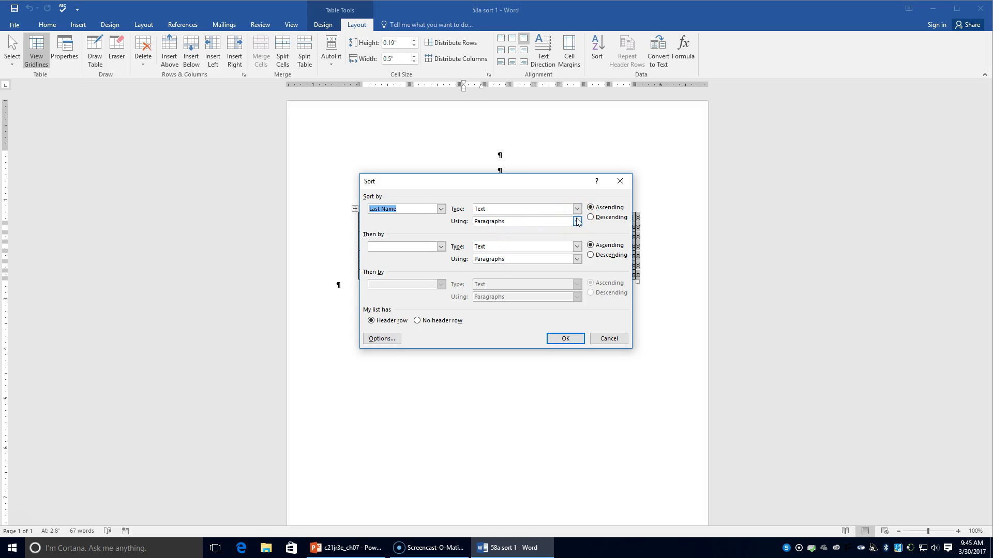
click(593, 207)
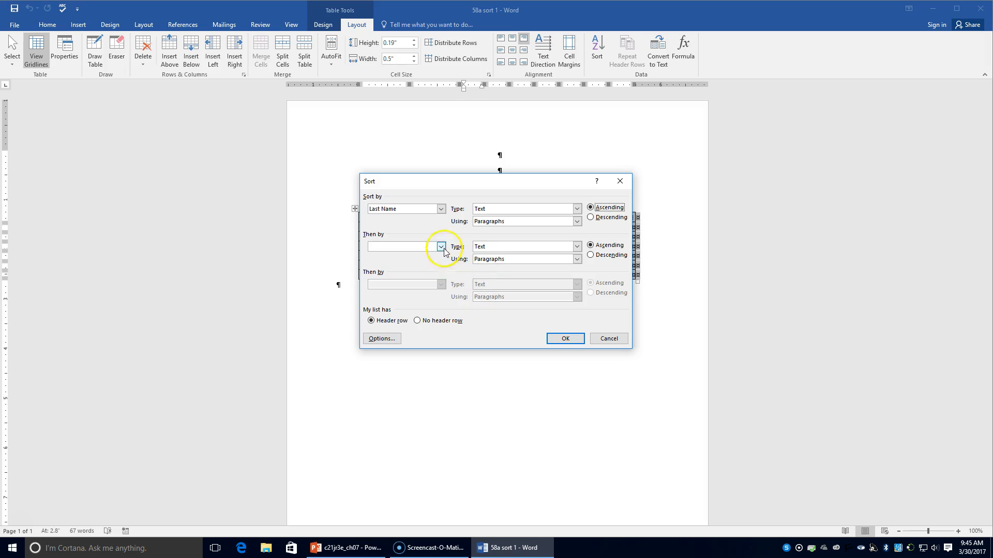
Add First Name in ascending order as the second sort level and apply the sort.
click(419, 247)
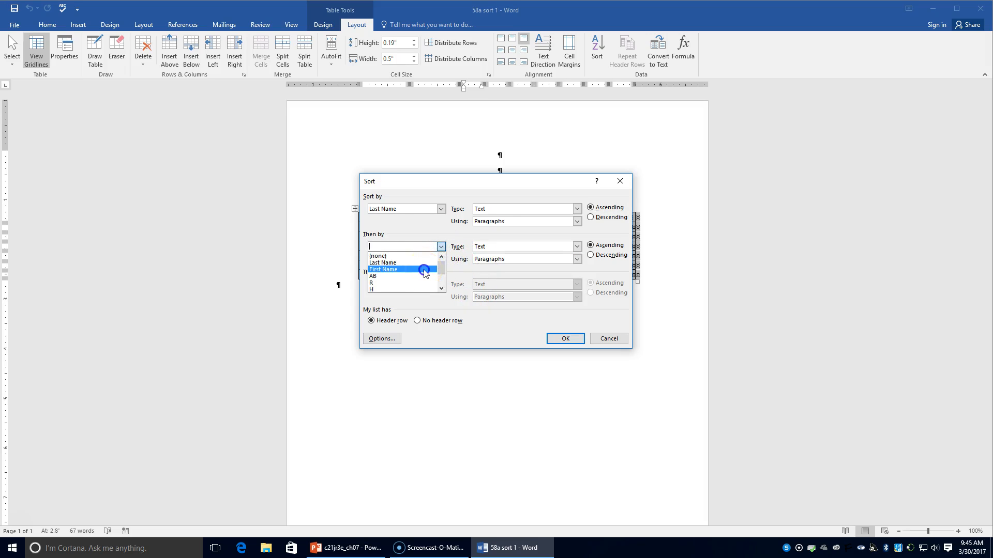
click(425, 270)
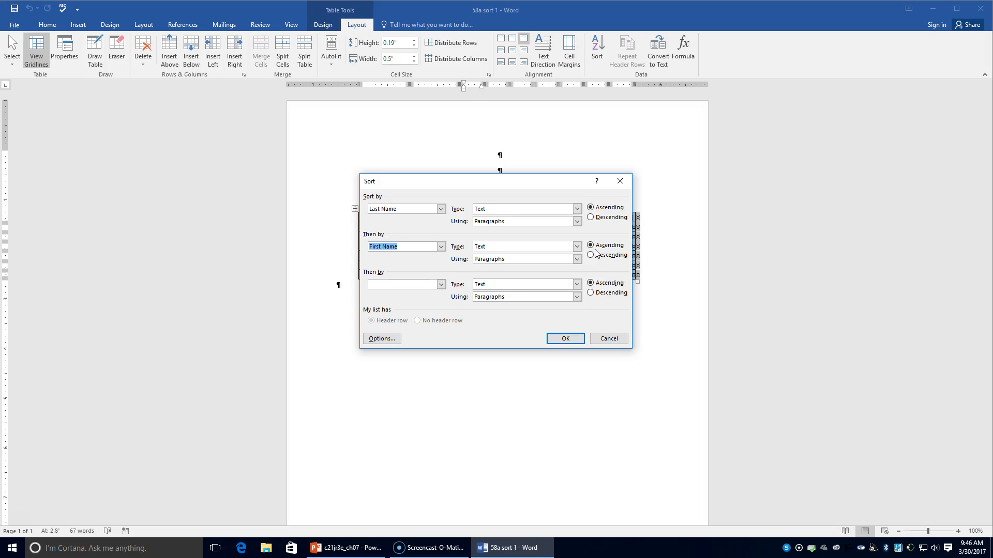
click(564, 300)
click(572, 342)
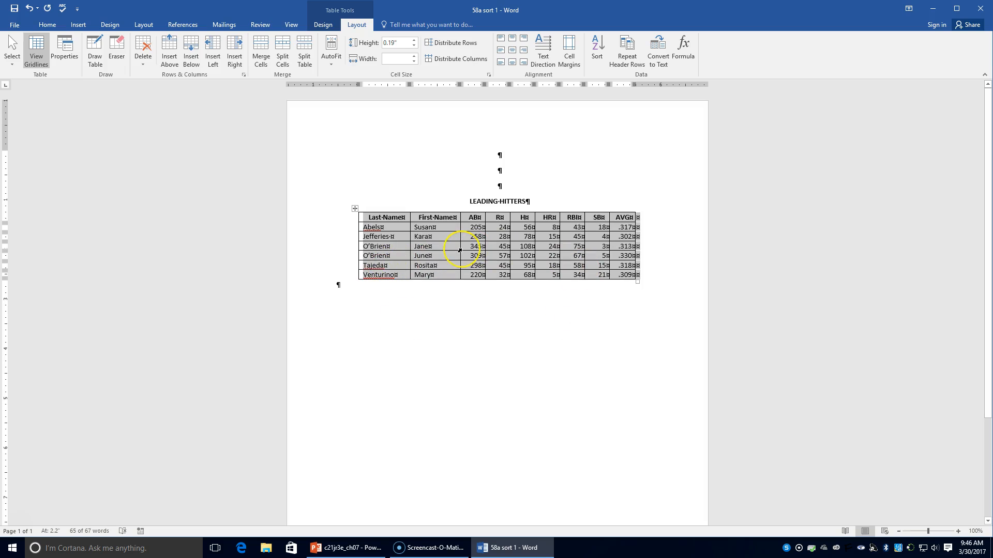
Deselect the sorted table and save the document under its current name.
click(378, 228)
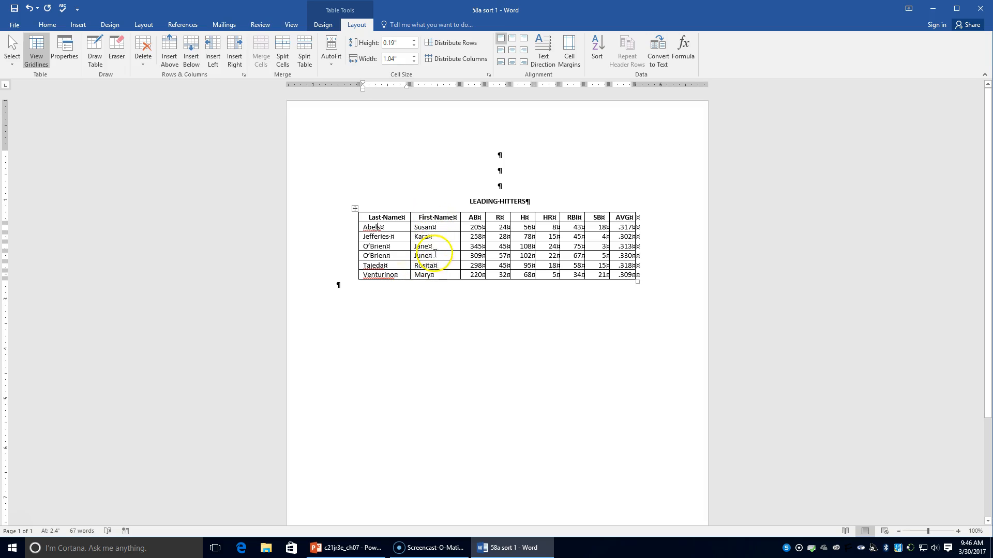
mouse_move(359, 233)
click(402, 275)
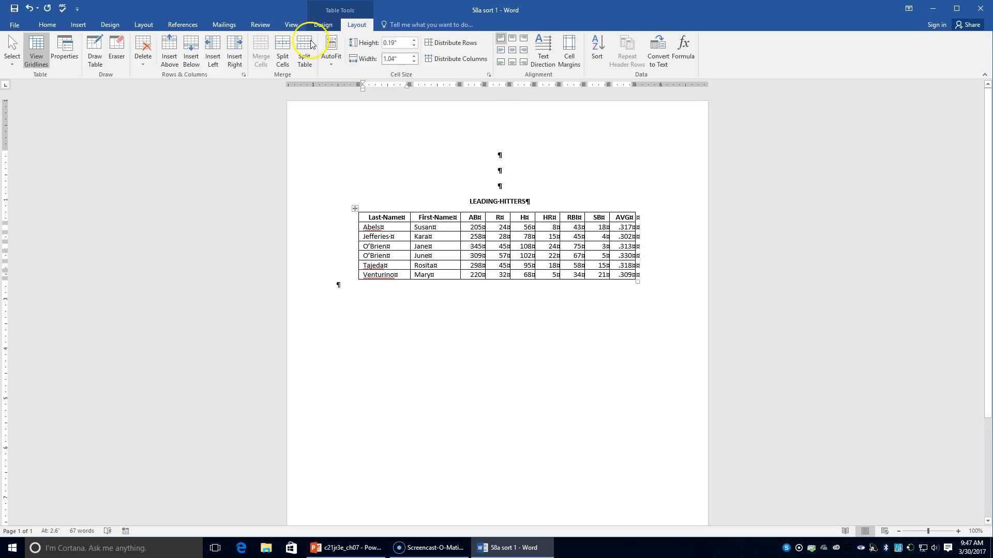
click(14, 11)
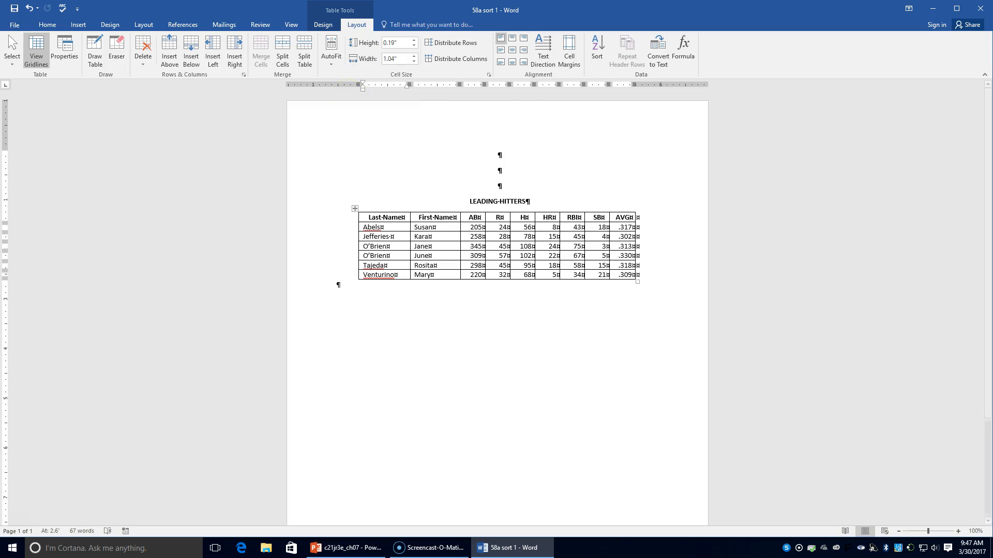
Set up another sort of the table with column R in descending order as the first level.
click(440, 246)
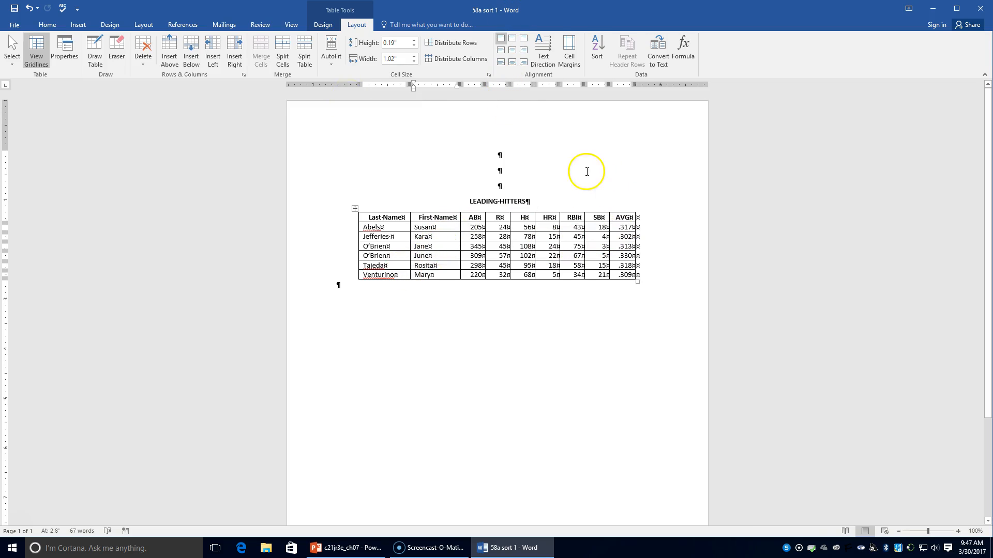
click(598, 48)
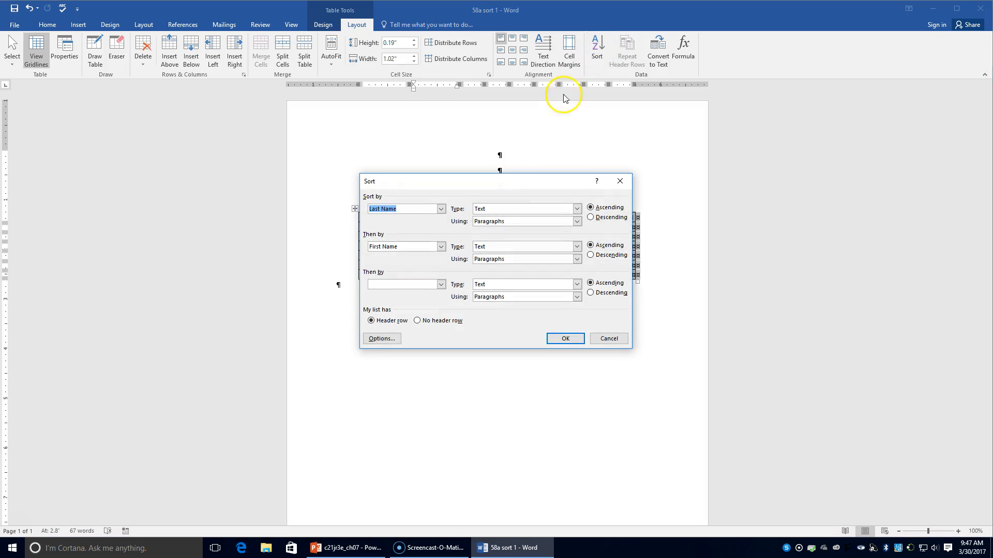
click(441, 208)
click(427, 242)
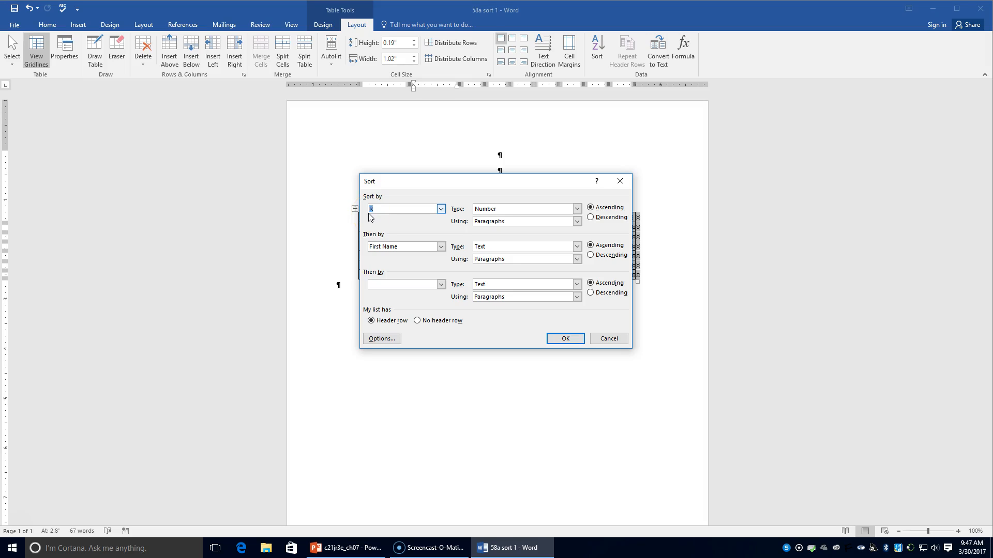
click(601, 220)
Change the second sort level to Last Name in ascending order and apply the sort.
click(439, 247)
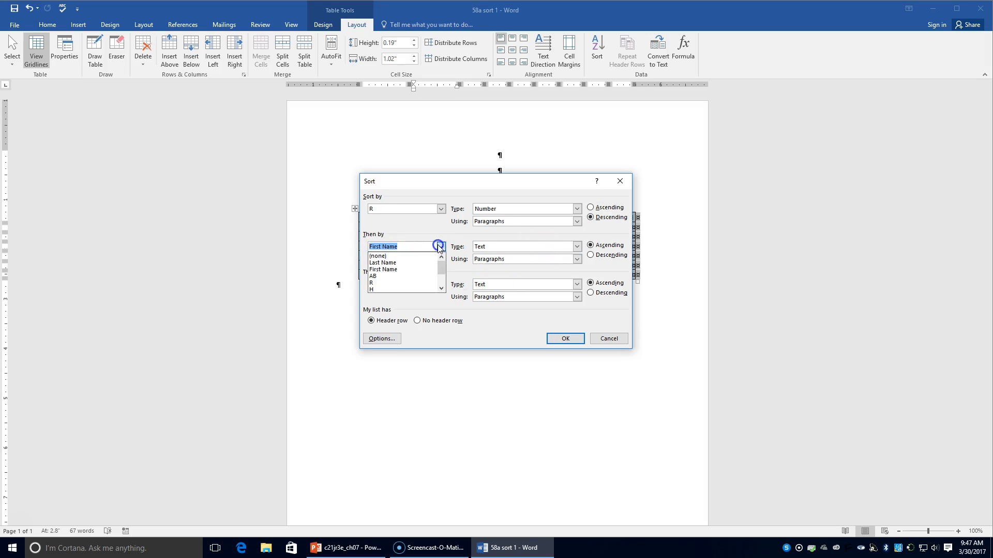
click(424, 262)
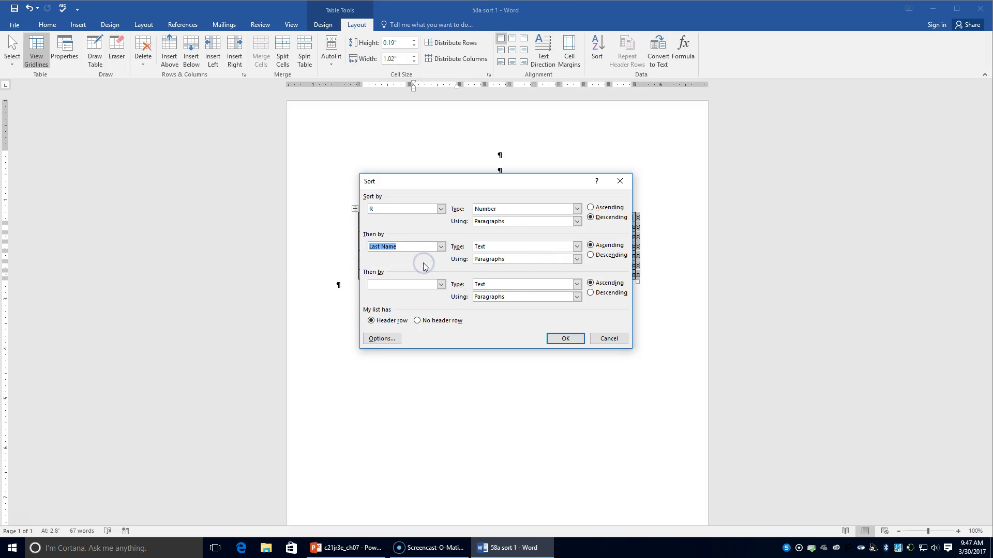
click(591, 246)
click(565, 339)
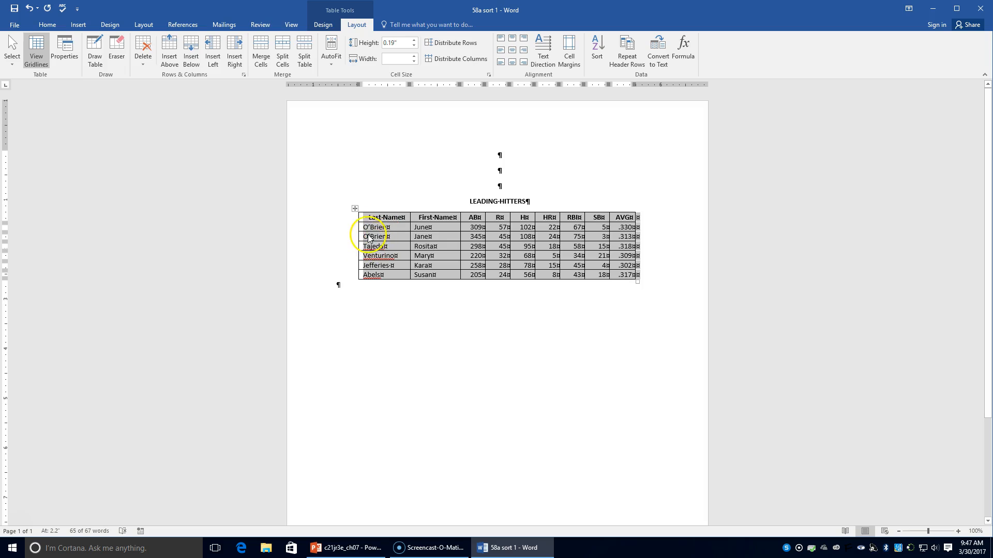
Save the document as "58a sort 2" in the Chapter 7 folder and close it.
click(14, 25)
click(36, 131)
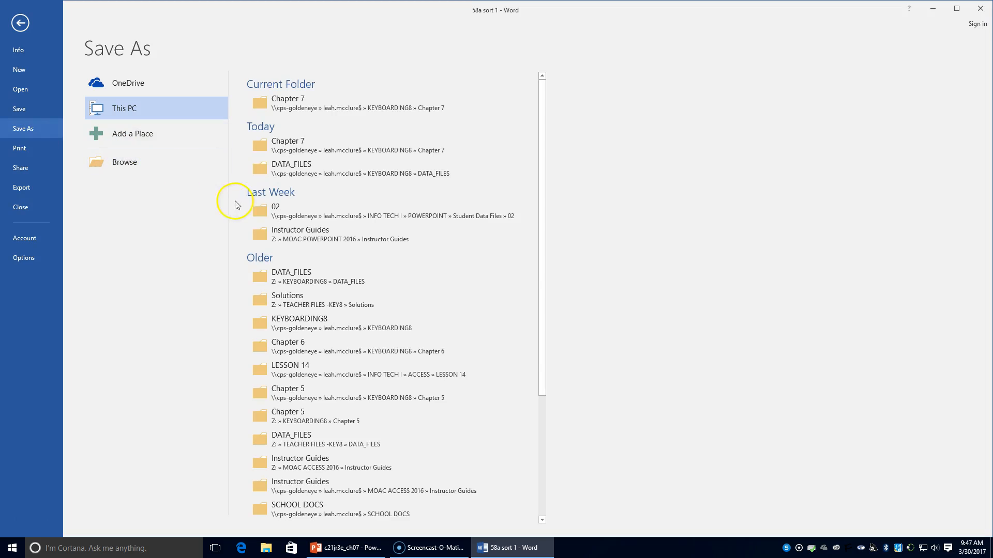
click(259, 101)
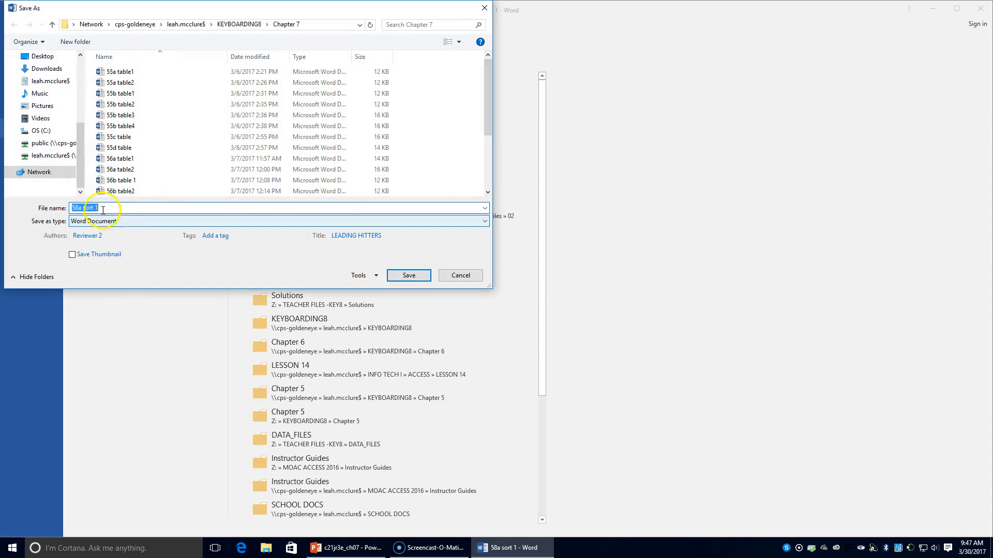
click(81, 207)
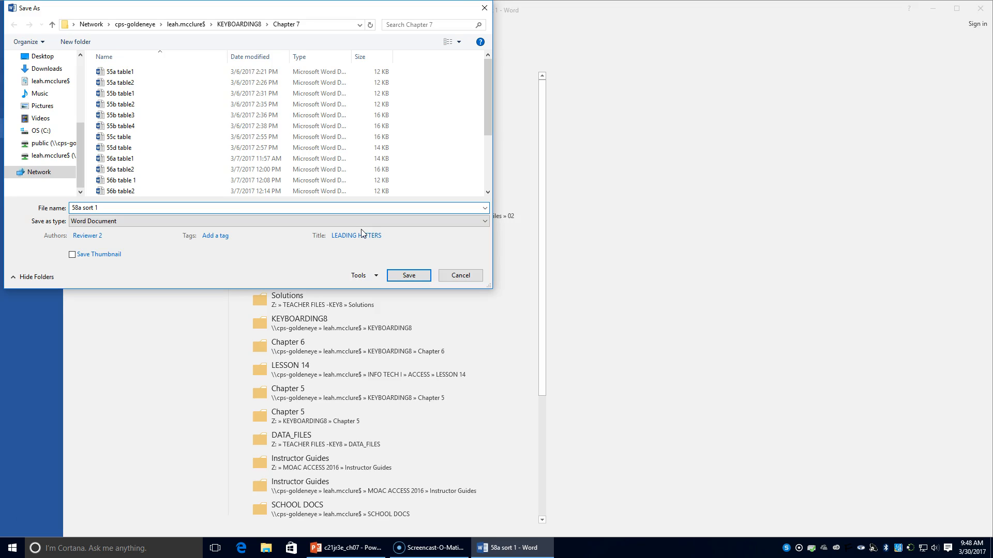
key(BackSpace)
text(2)
click(402, 396)
click(409, 275)
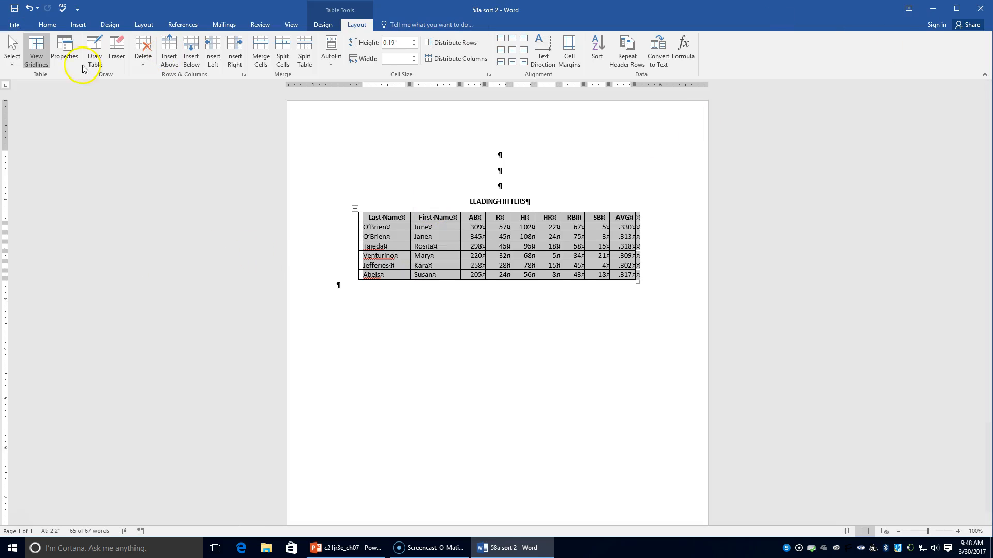
click(15, 25)
click(21, 207)
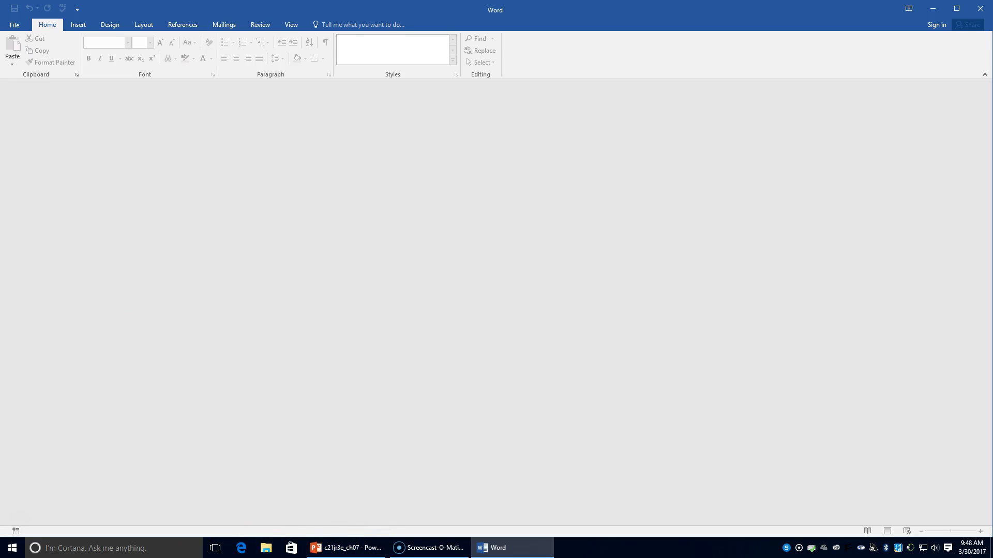
Open the document "df 58a table2" from the DATA_FILES folder inside KEYBOARDING8.
click(15, 25)
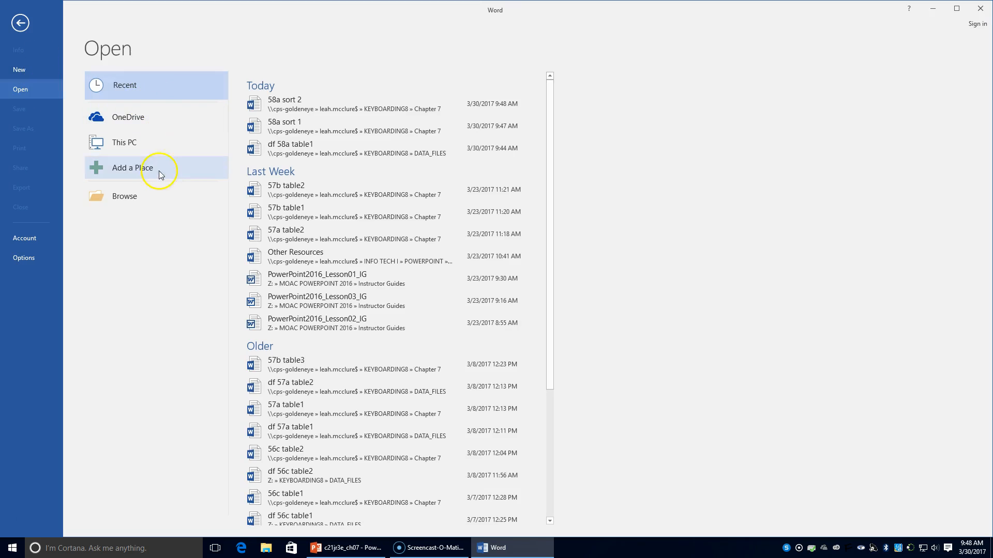
click(155, 195)
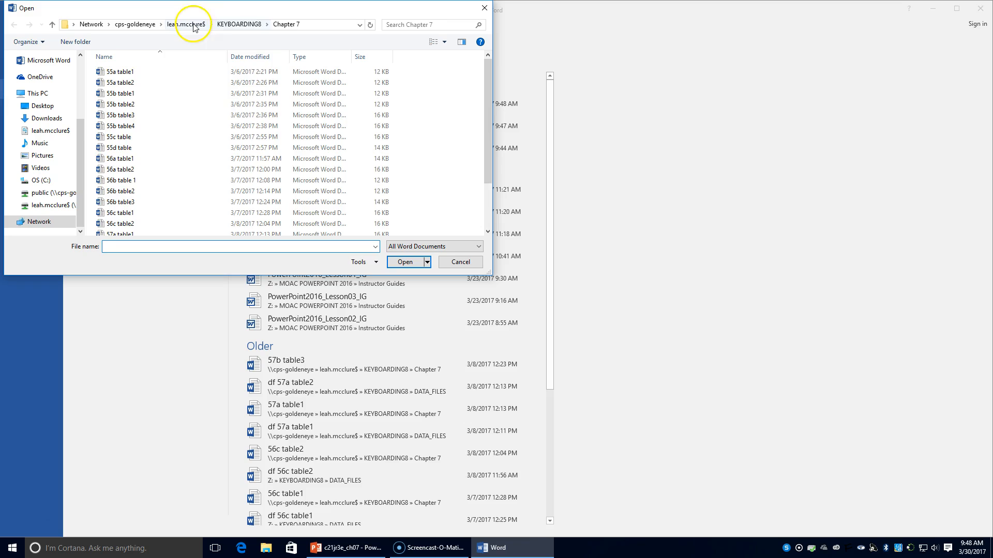
click(239, 24)
double_click(163, 125)
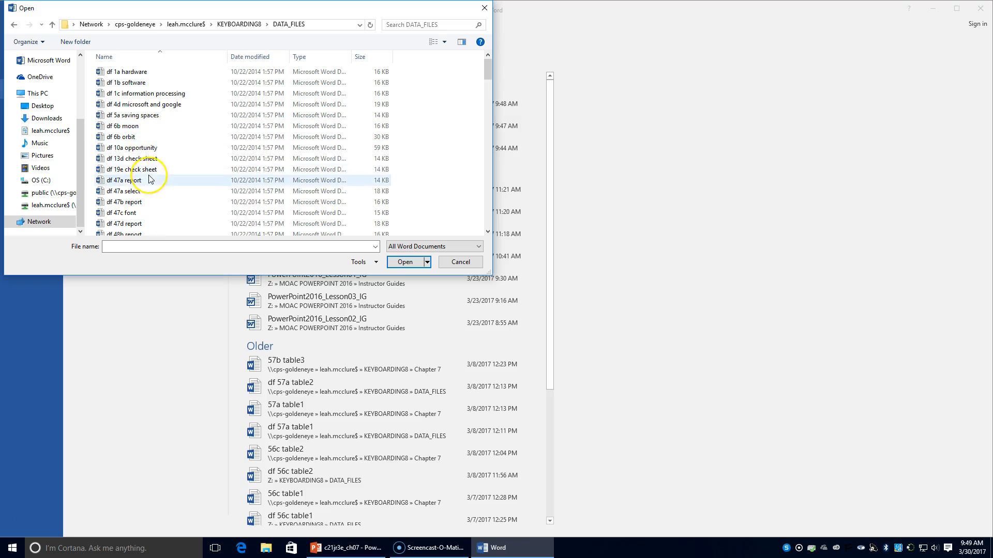
scroll(151, 199, down, 3)
scroll(149, 200, down, 8)
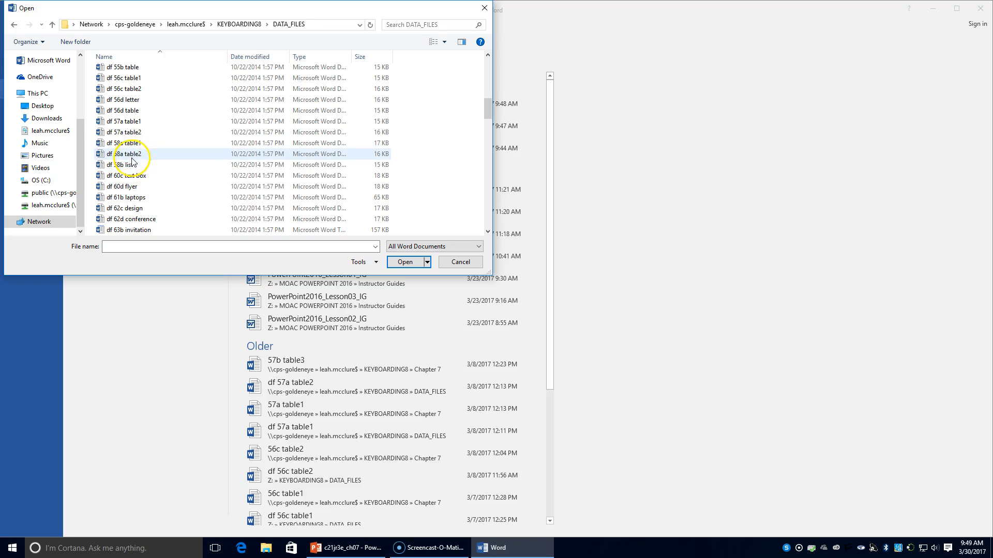
double_click(131, 154)
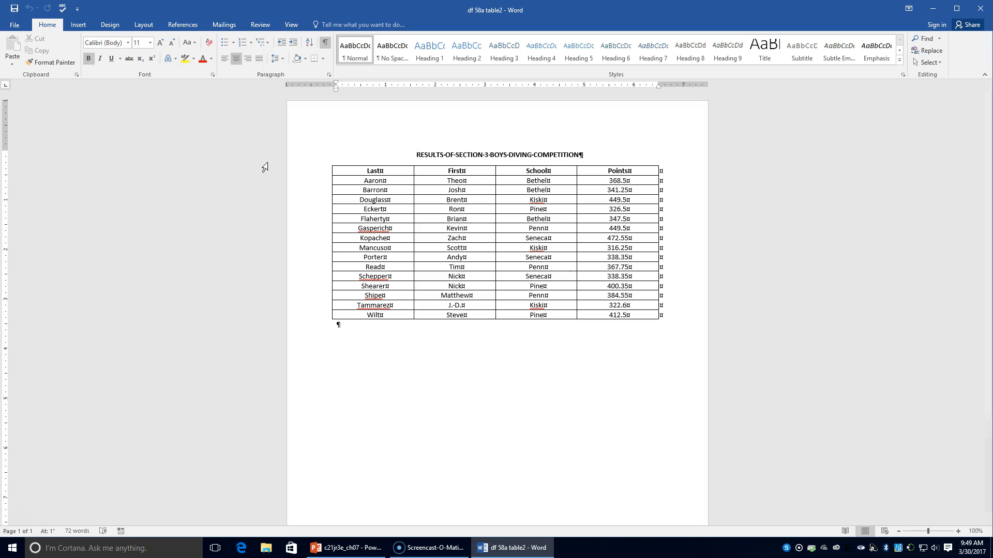
Sort the diving competition table by School in ascending order, then by Last in ascending order.
click(461, 246)
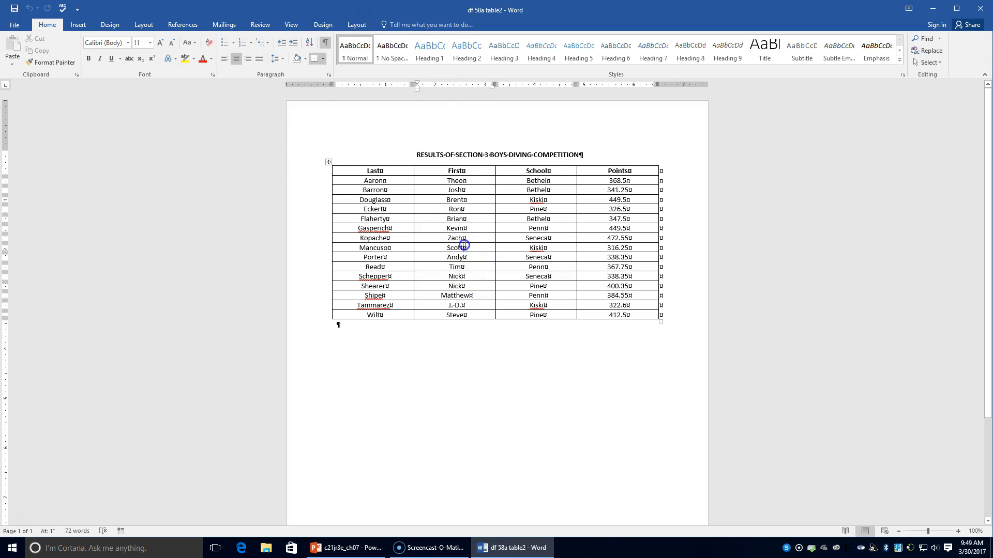
click(355, 26)
click(598, 51)
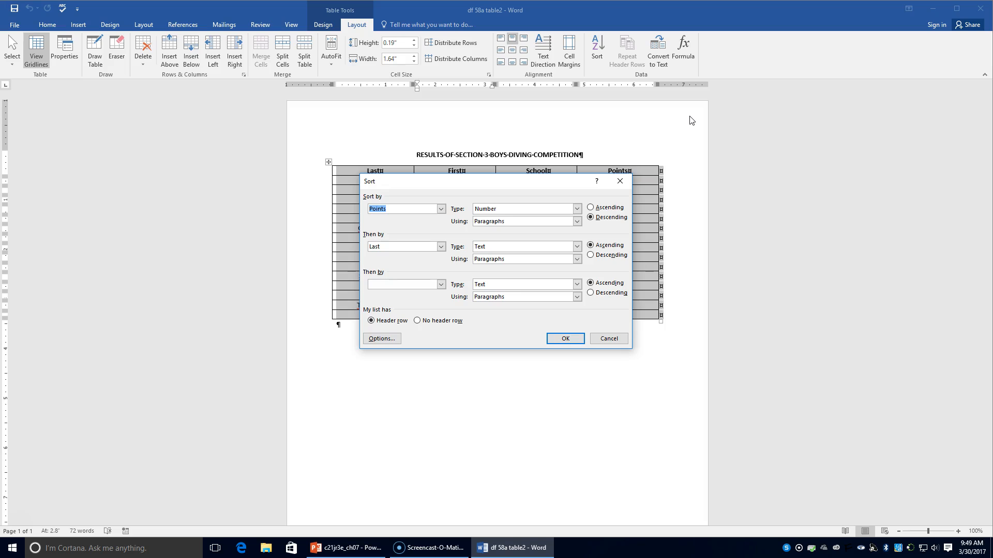
click(440, 208)
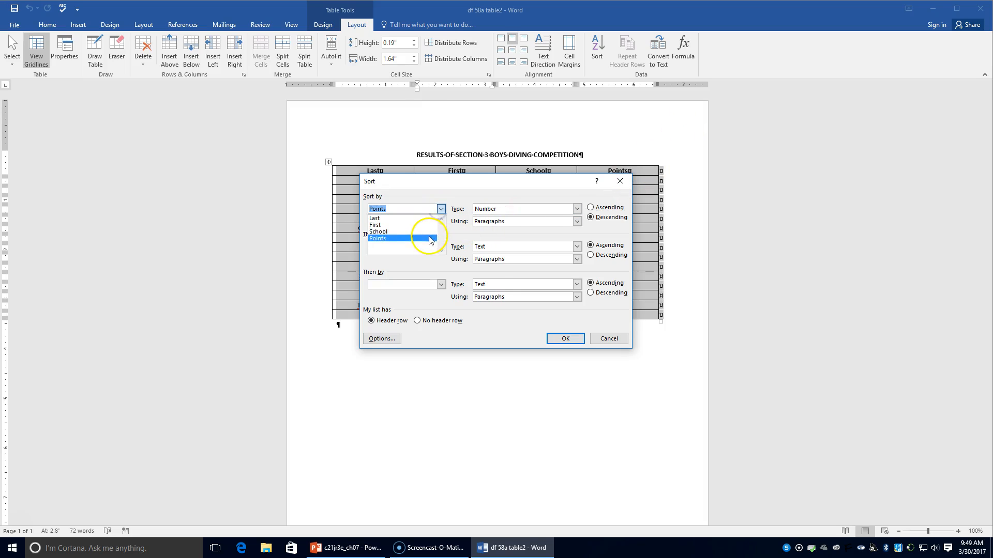
click(426, 233)
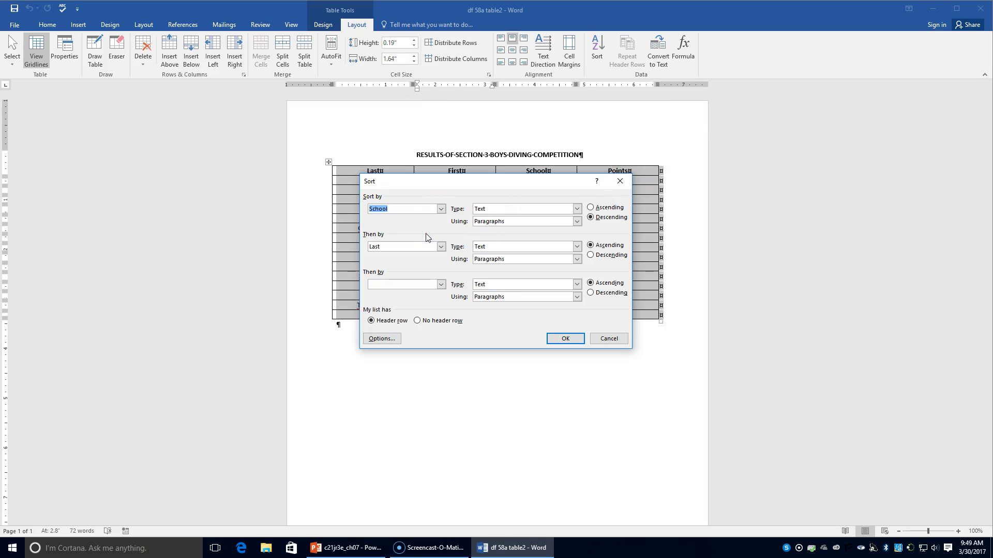
click(590, 208)
click(590, 208)
click(441, 247)
click(441, 247)
click(565, 339)
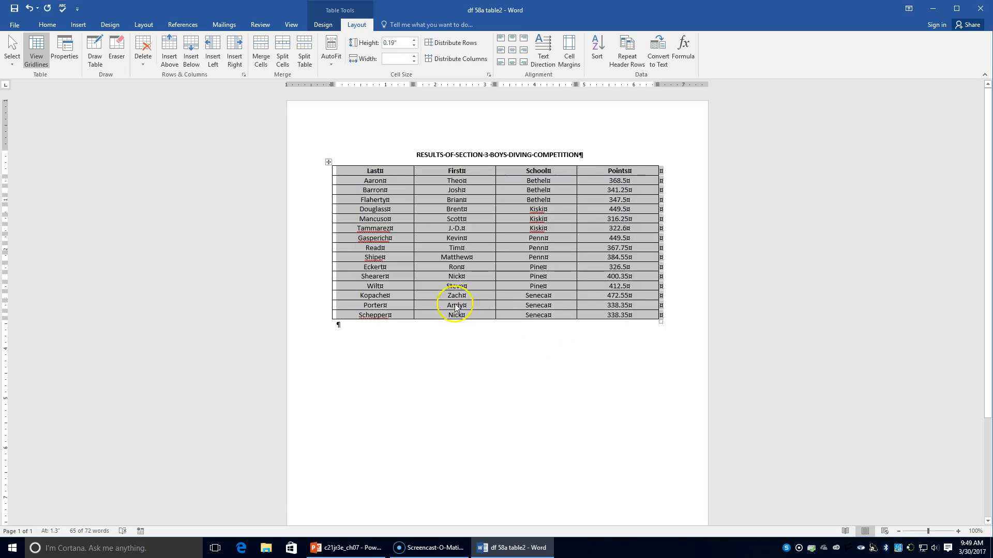
Save the sorted document as "58a sort 3" in the Chapter 7 folder.
click(14, 24)
click(41, 132)
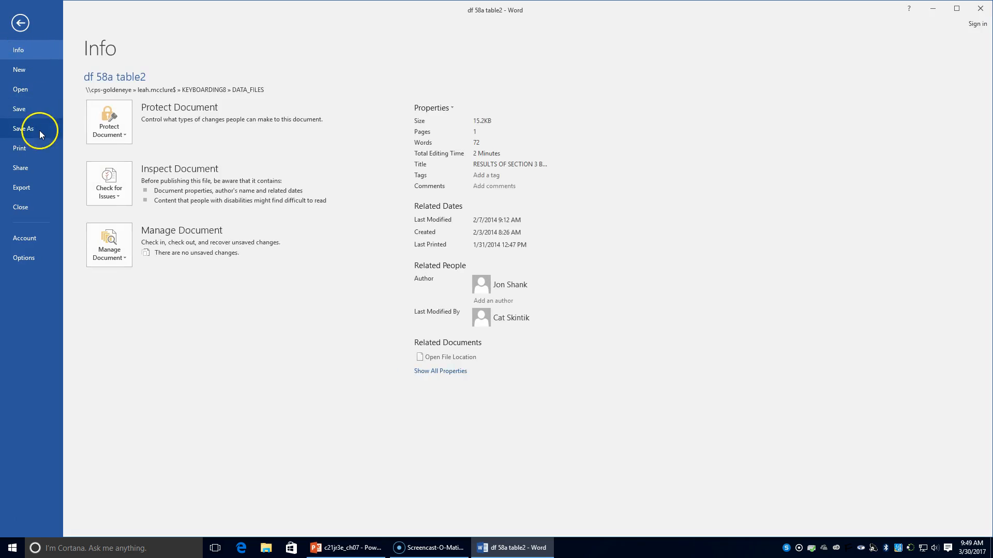
click(305, 162)
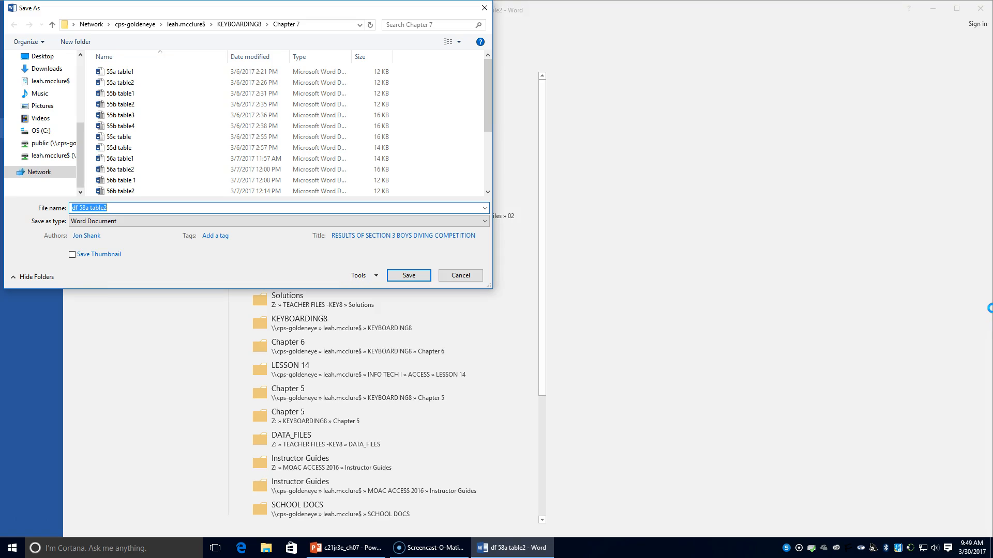
text(58a)
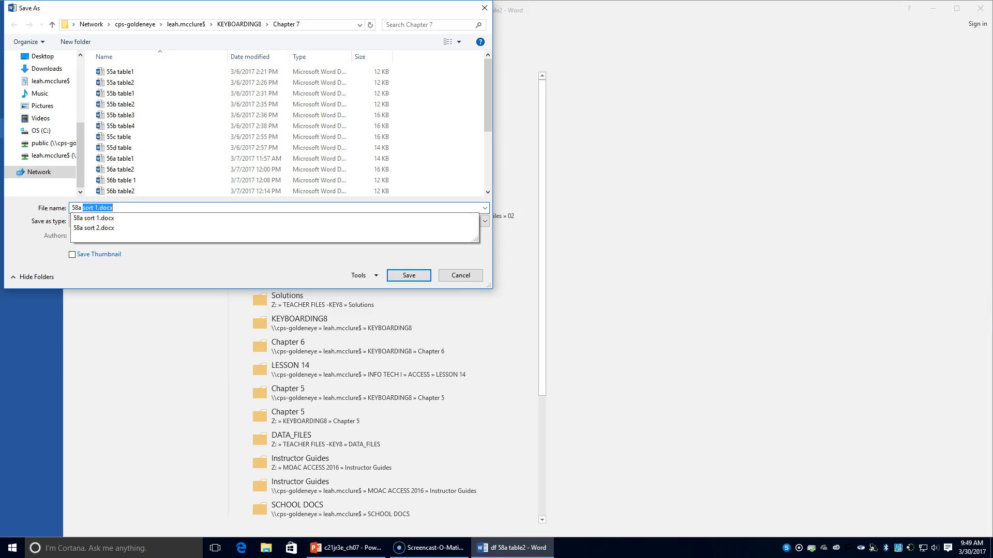
text( sort 3)
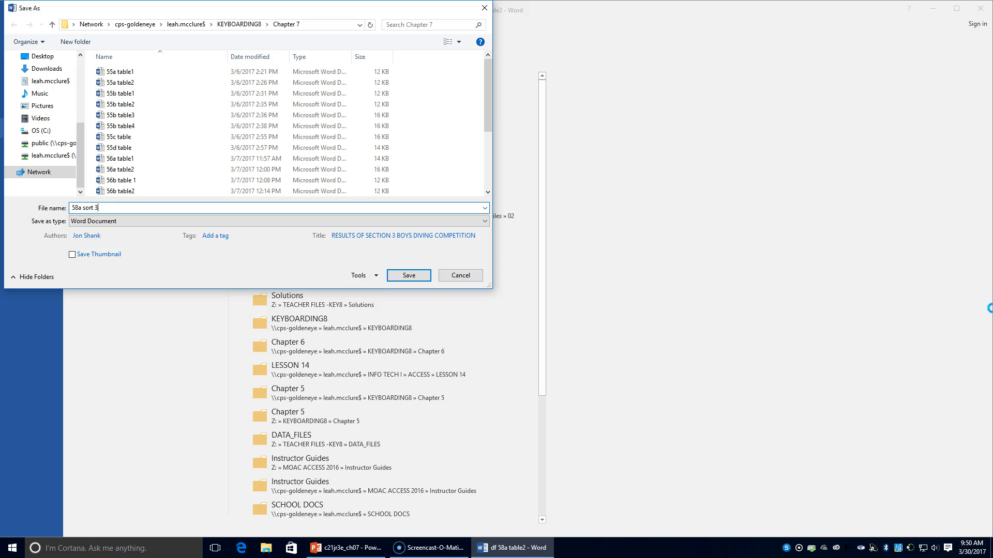
key(Return)
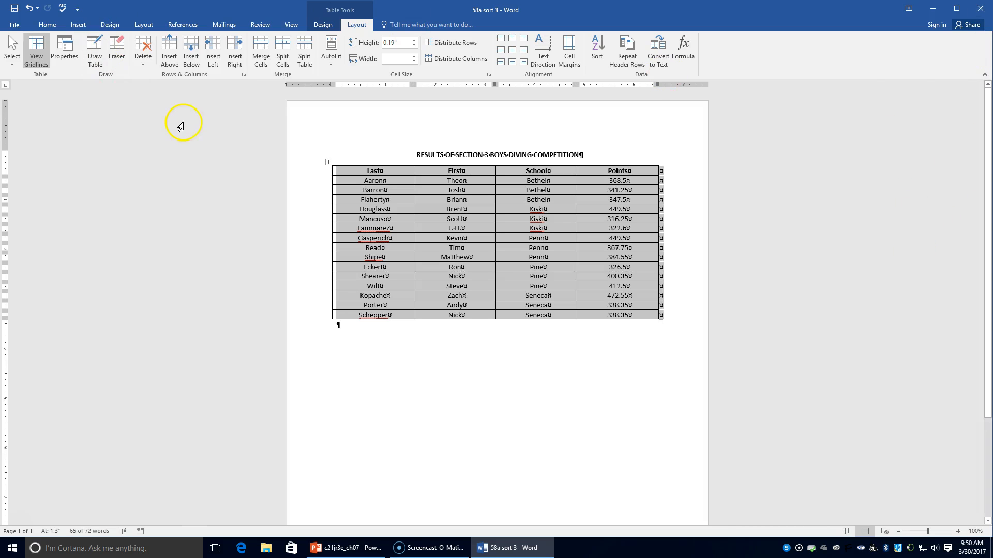
Sort the table again by School ascending, with Points in descending order as the second level.
click(597, 49)
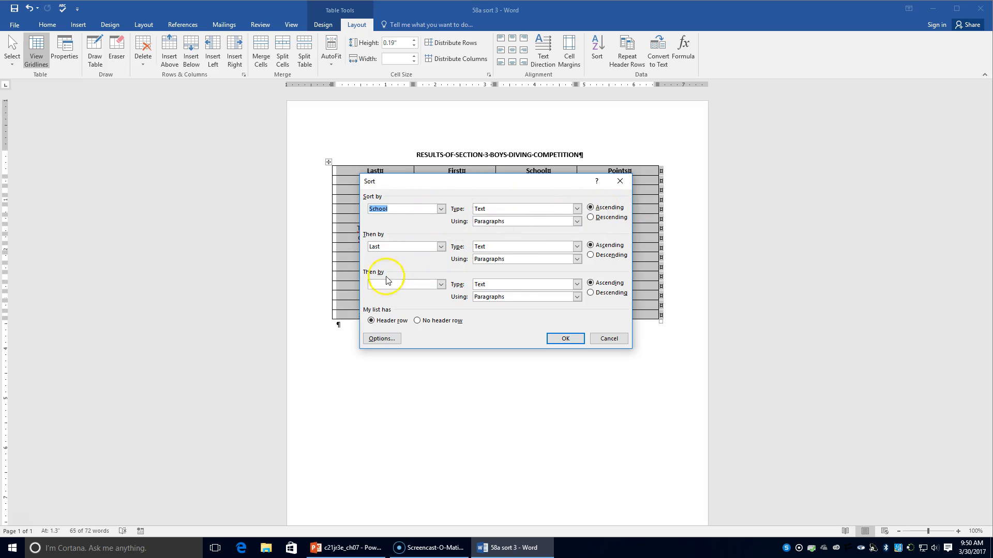
click(441, 247)
click(414, 282)
click(598, 256)
click(565, 339)
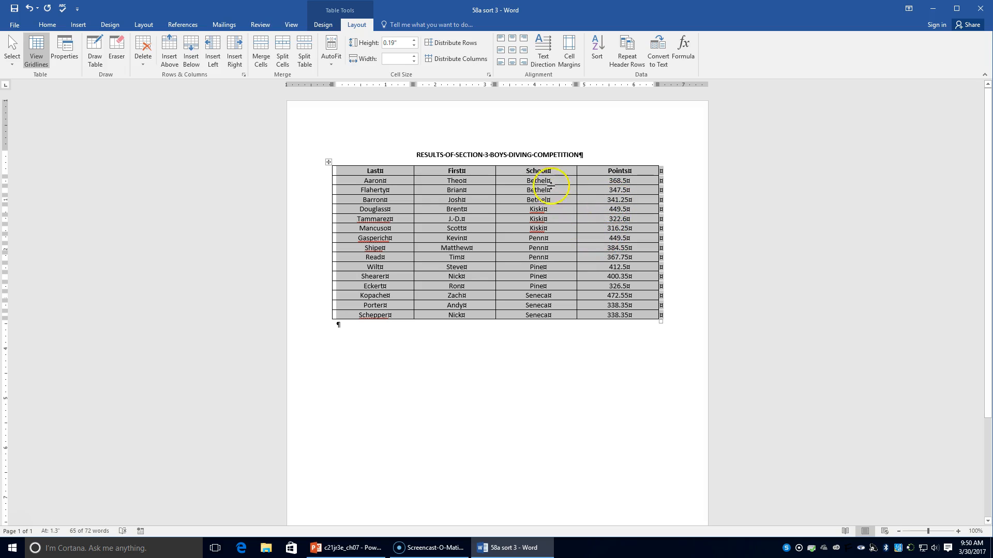
Save the re-sorted document under the new name "58a sort 4" in the Chapter 7 folder.
click(14, 25)
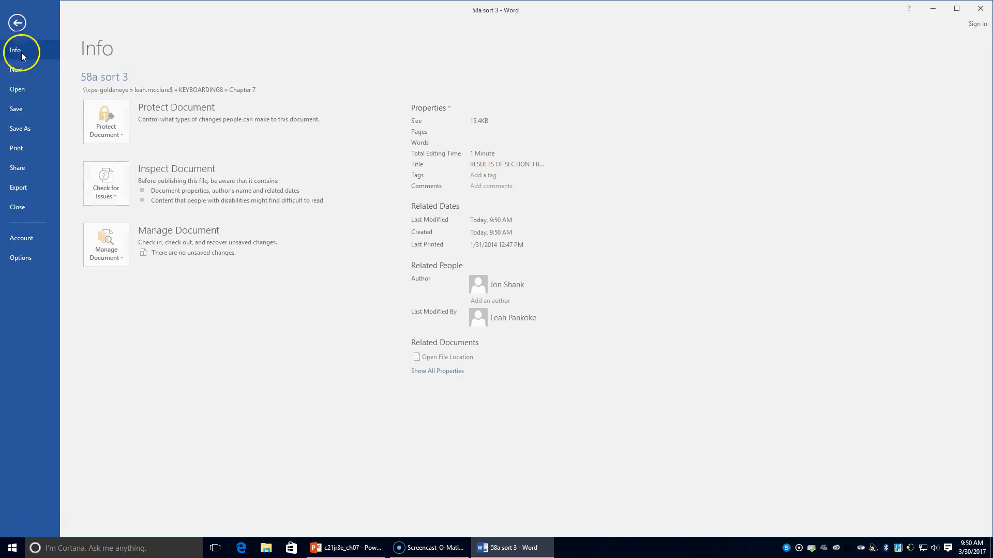
click(24, 128)
click(269, 102)
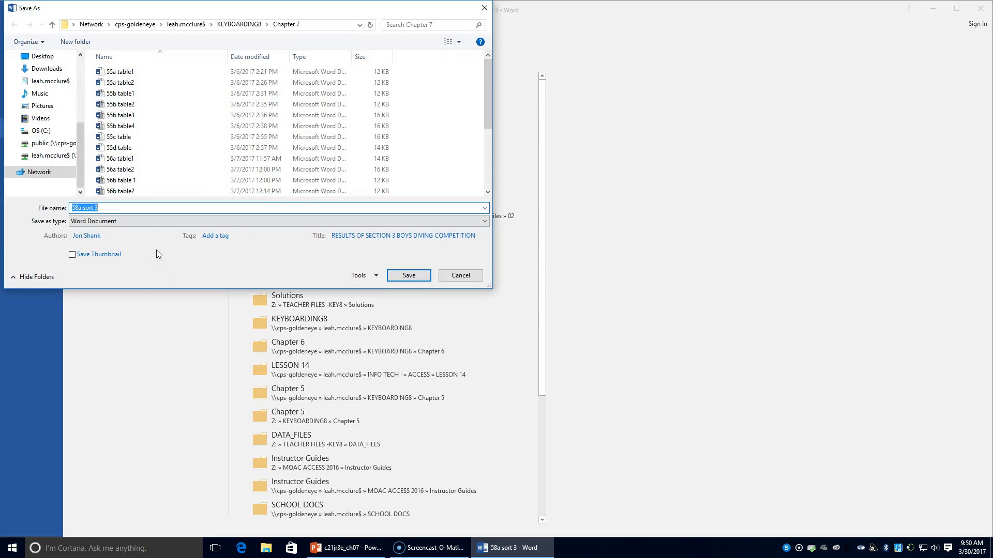
text(58a sort 4)
key(Return)
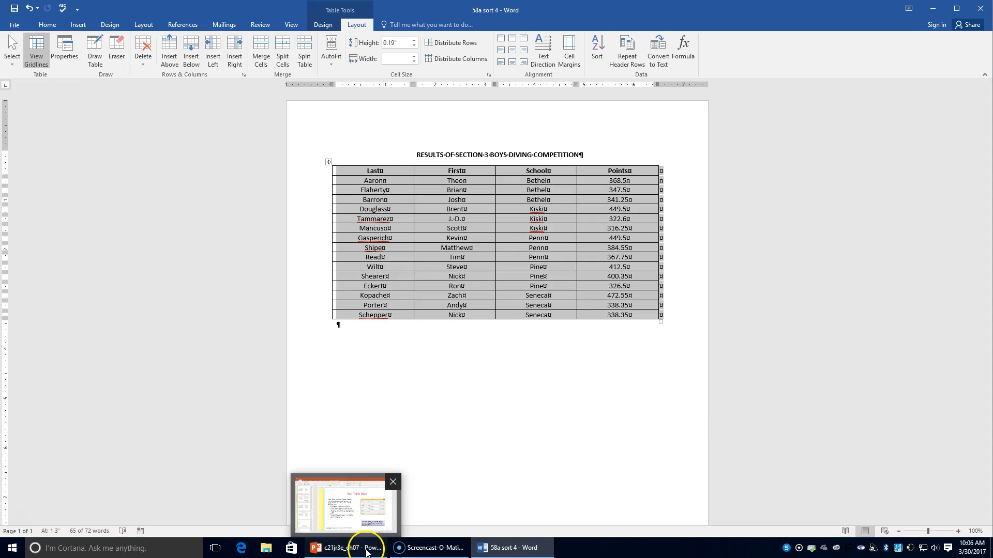
Switch to the c21jr3e_ch07 presentation in PowerPoint.
click(366, 552)
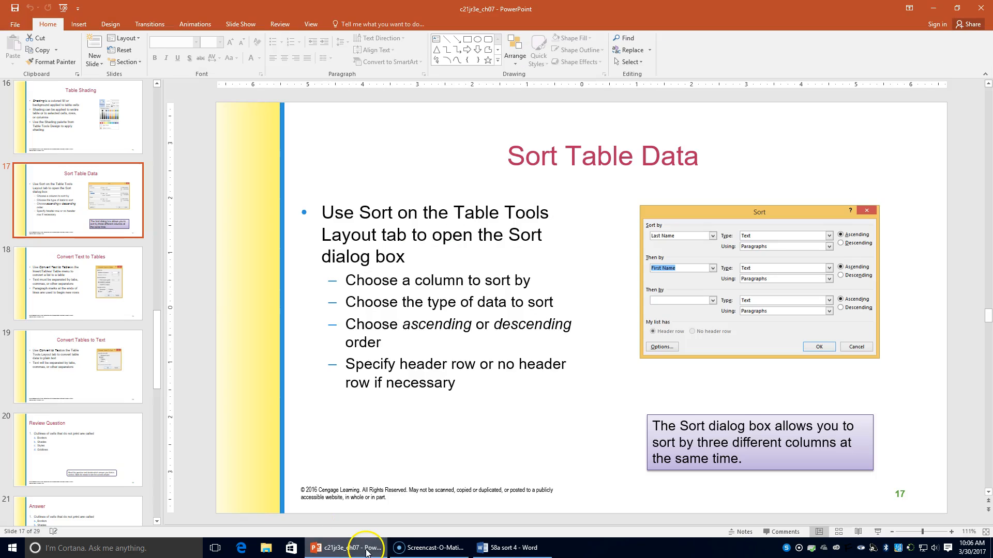
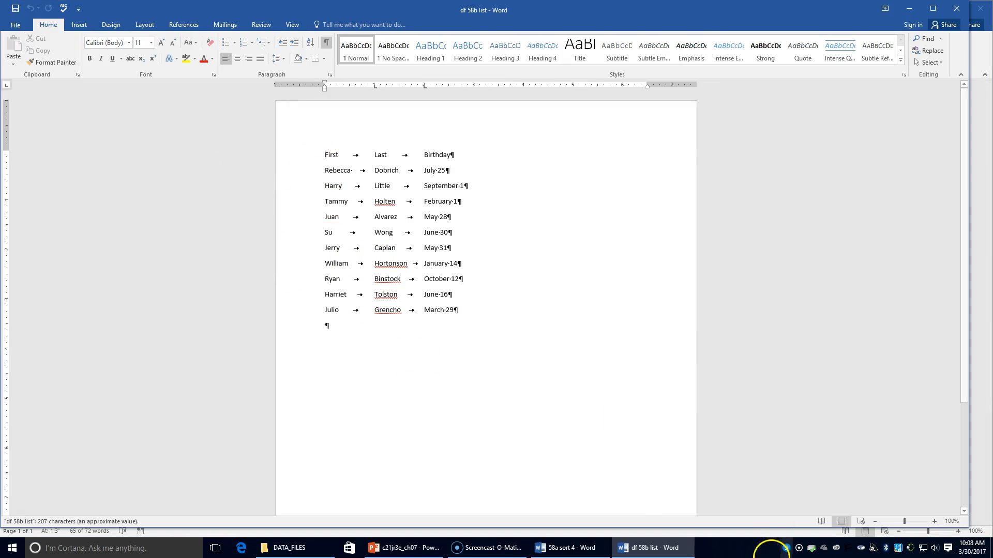
Close the "58a sort 4" document and return to the df 58b list document.
click(569, 548)
click(981, 9)
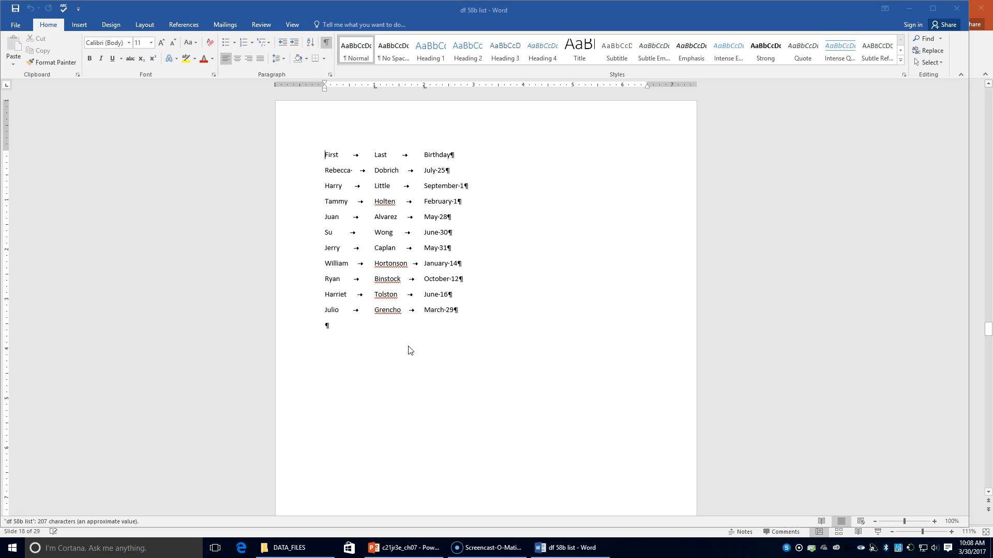
Convert the whole birthday list, including its heading line, to a three-column table using AutoFit to contents and separating text at tabs.
click(325, 154)
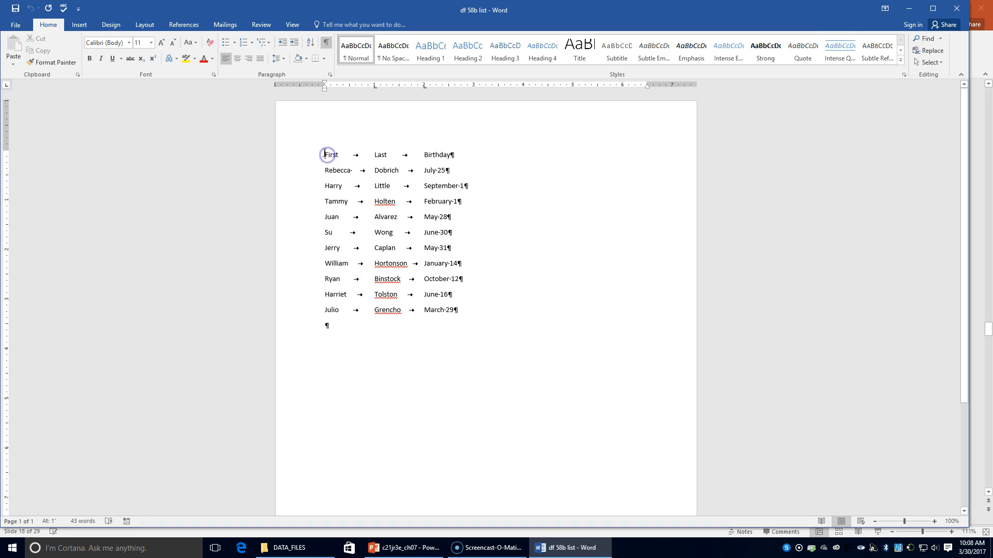
drag(325, 154, 459, 314)
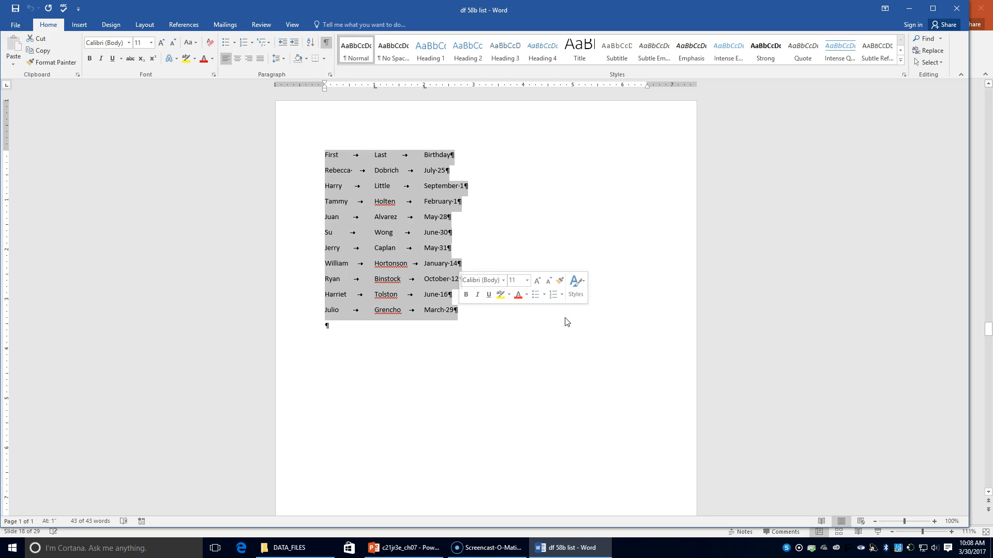
click(578, 300)
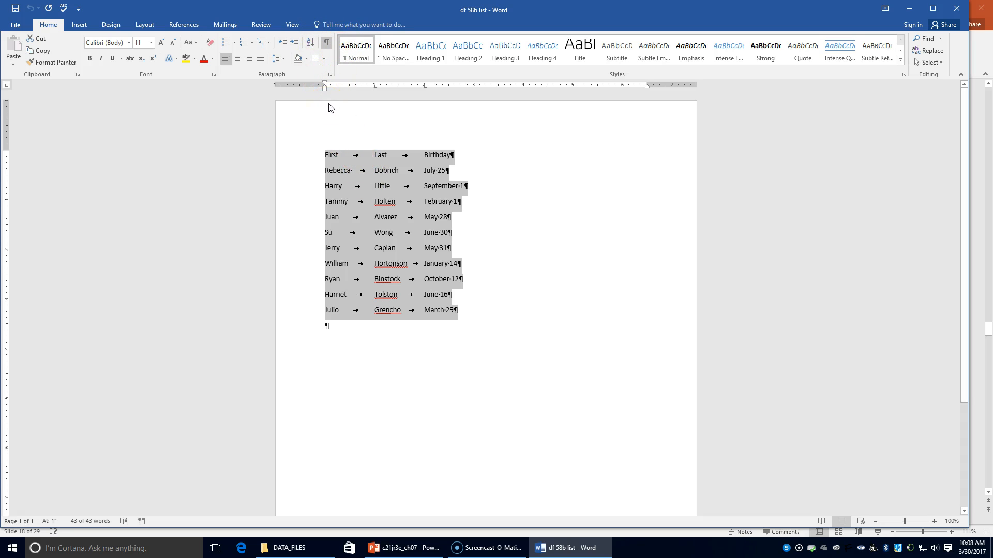
click(80, 25)
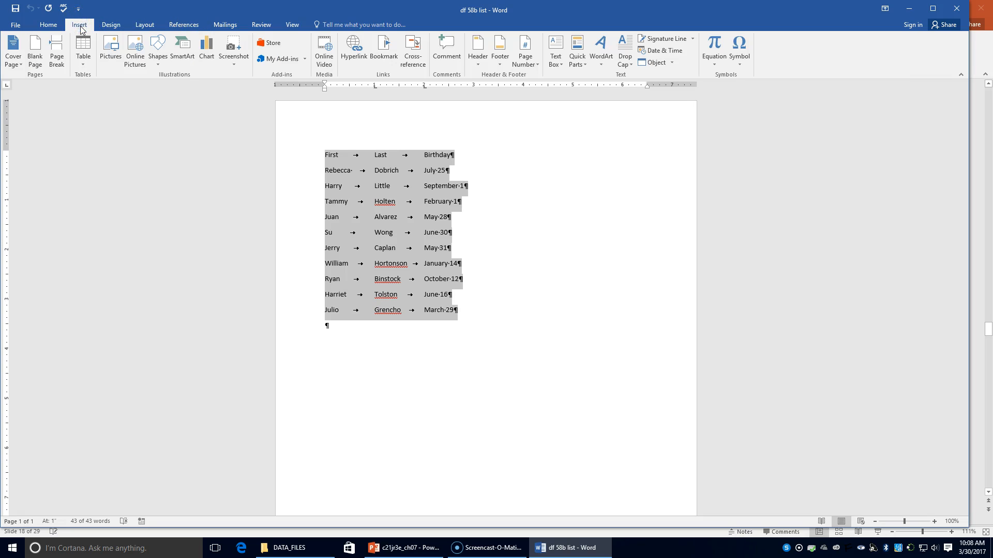
click(85, 59)
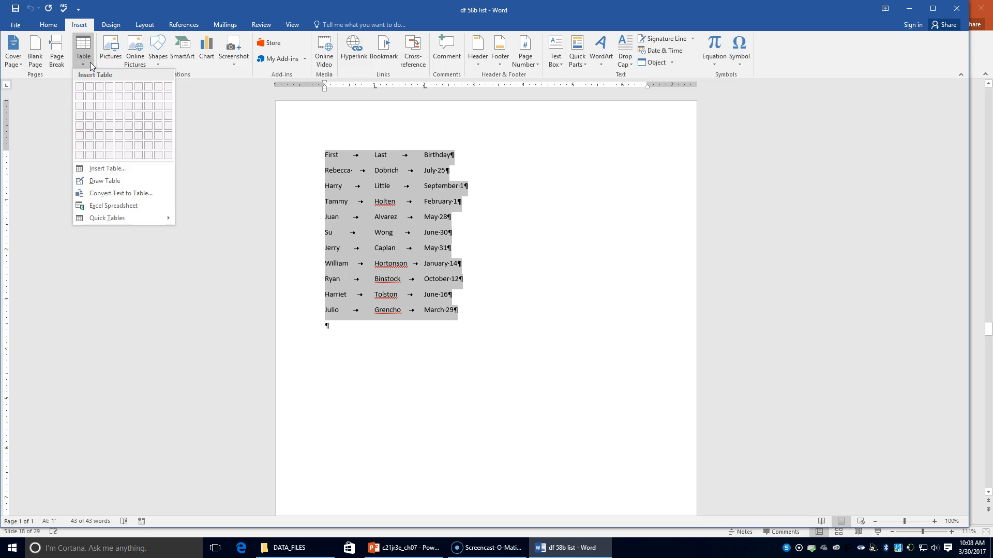
click(103, 197)
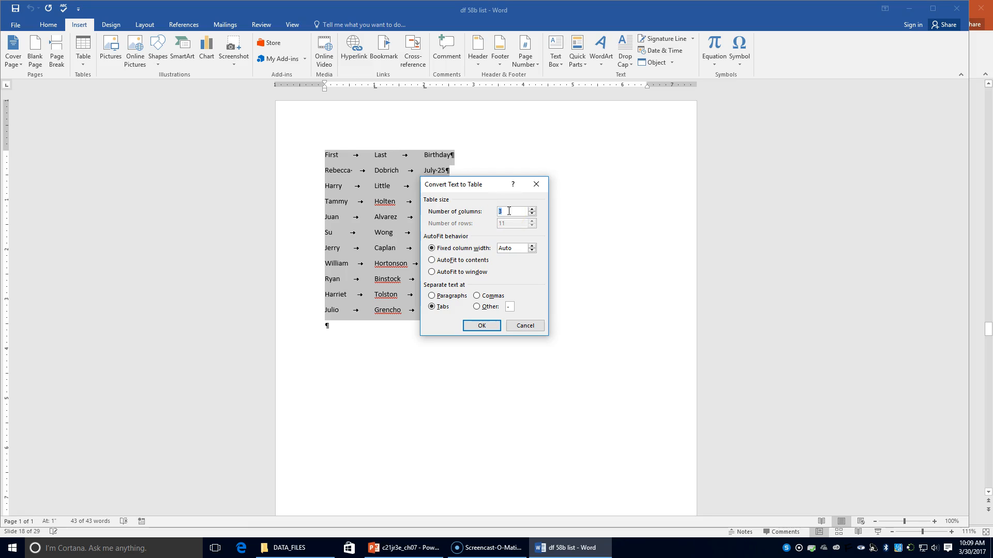
click(438, 259)
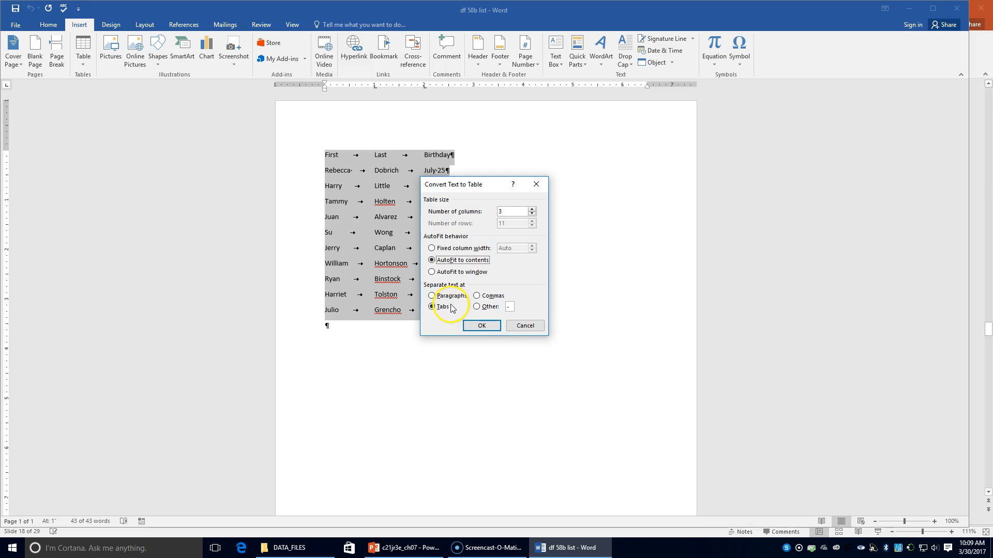
click(490, 326)
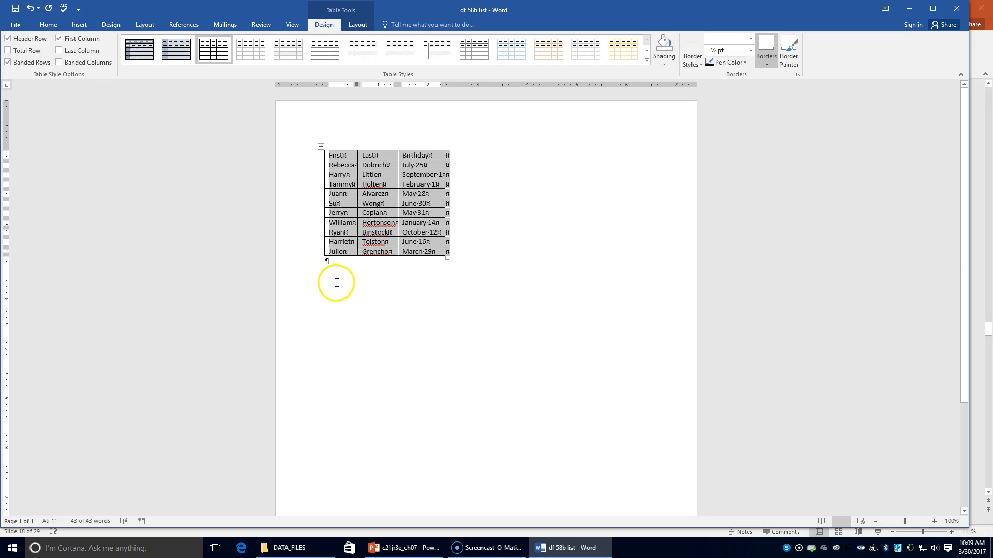
Save the converted table document as "58b table" in the Chapter 7 folder and close it.
click(11, 26)
click(21, 128)
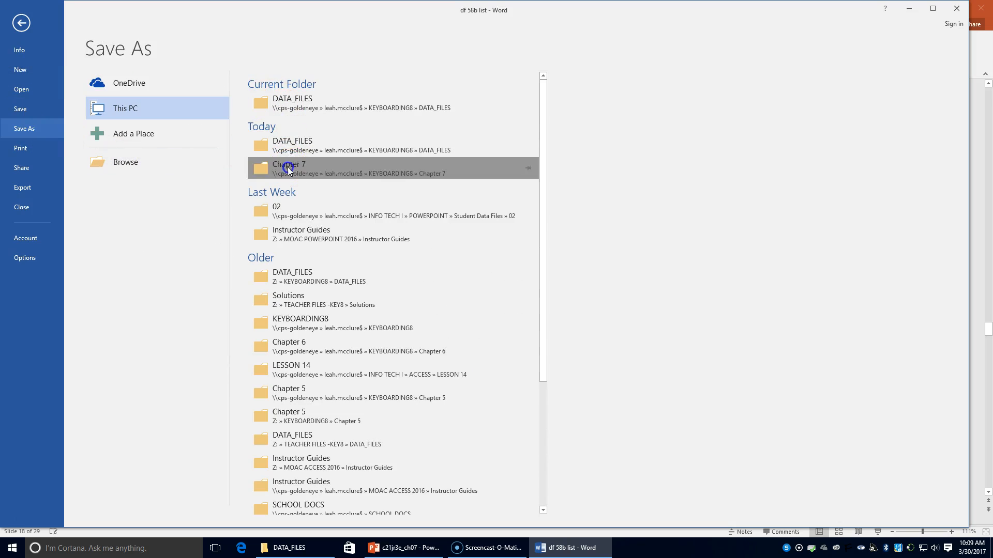
click(288, 167)
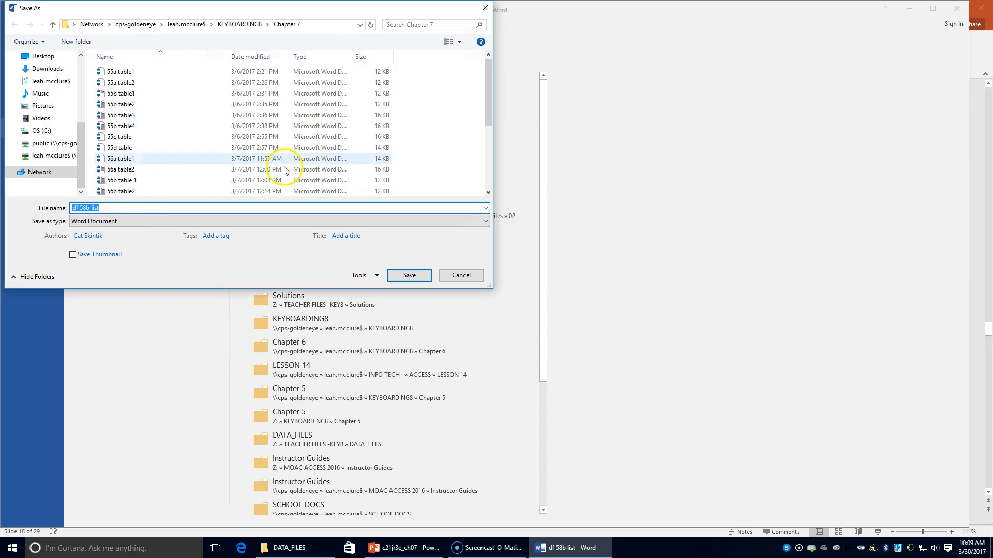
text(58)
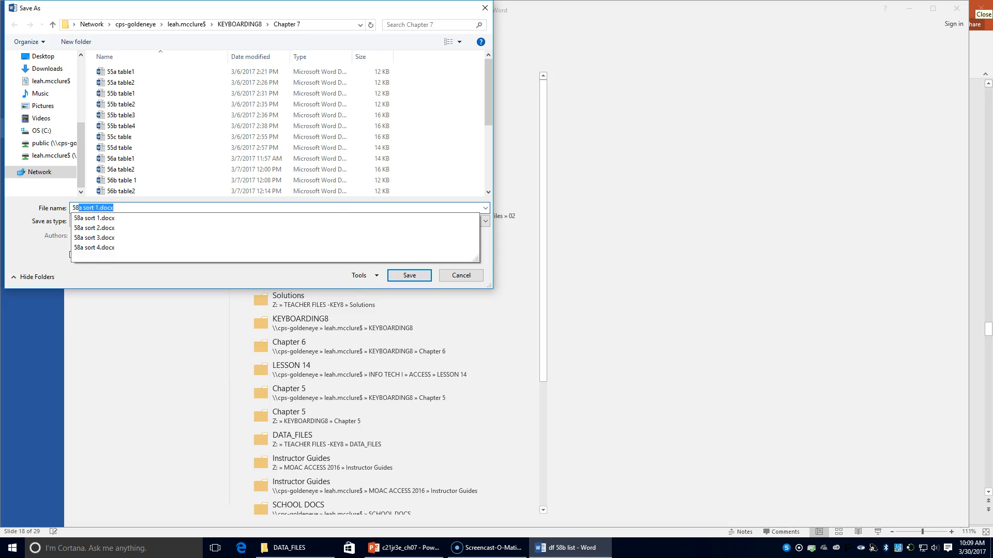
text(b table)
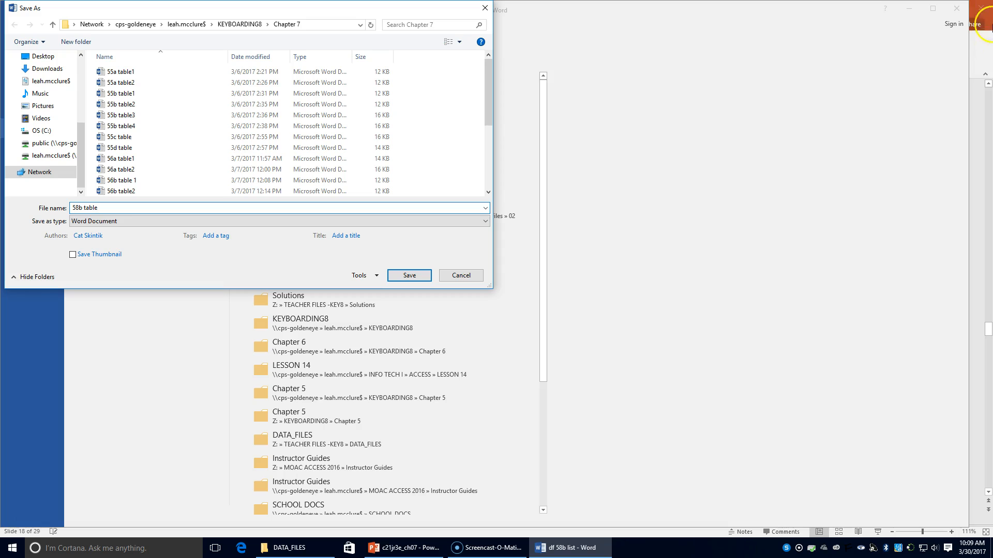
click(409, 276)
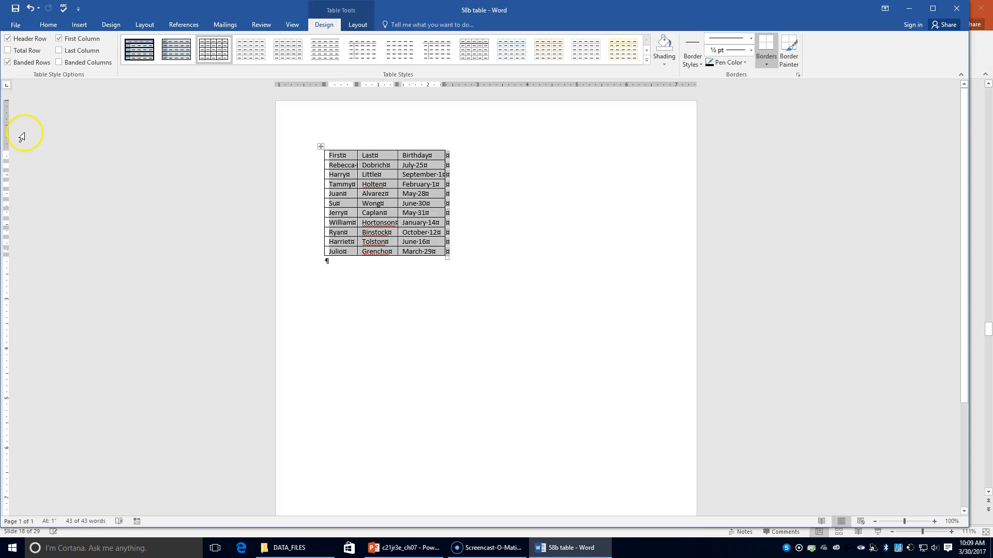
click(17, 26)
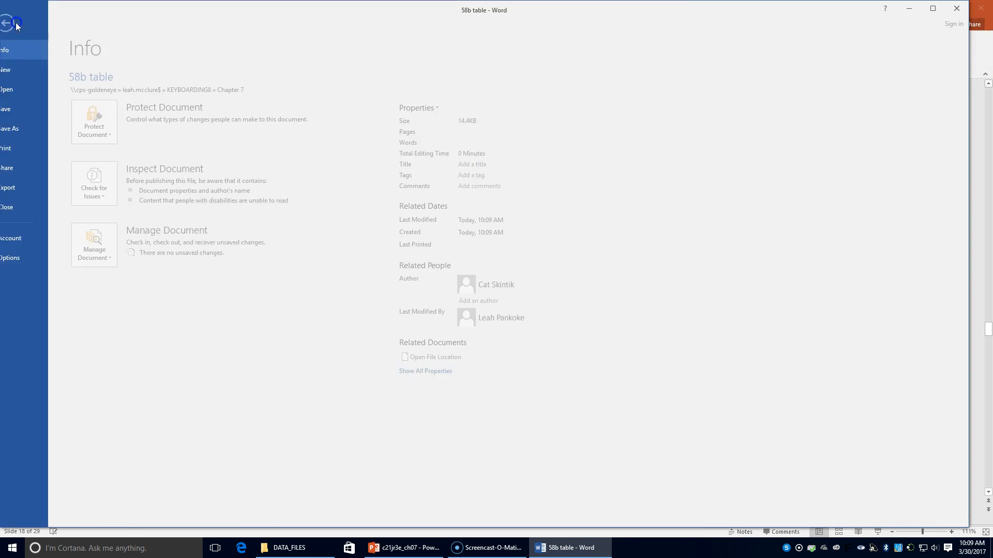
click(20, 208)
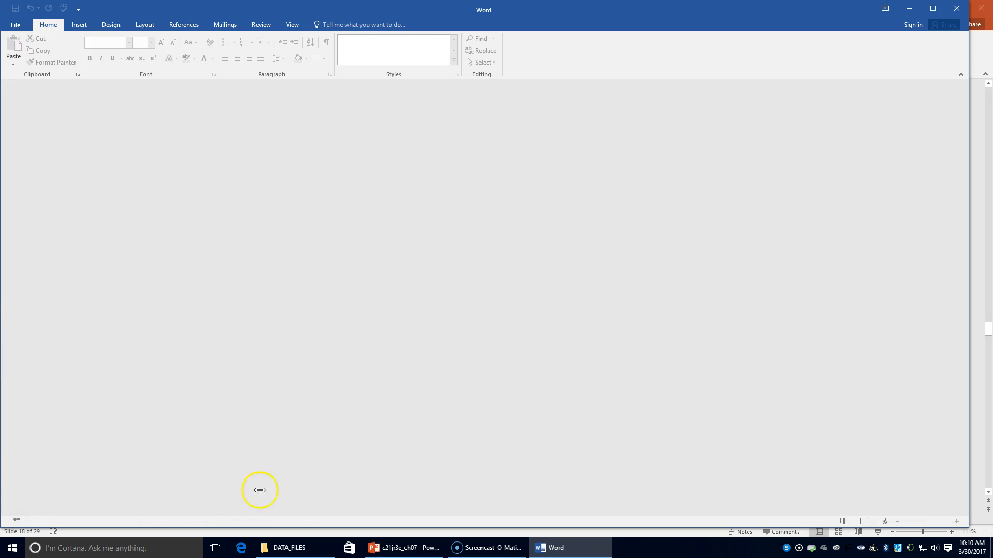
Switch to the c21jr3e_ch07 presentation in PowerPoint and view slide 19, Convert Tables to Text.
click(399, 548)
click(127, 385)
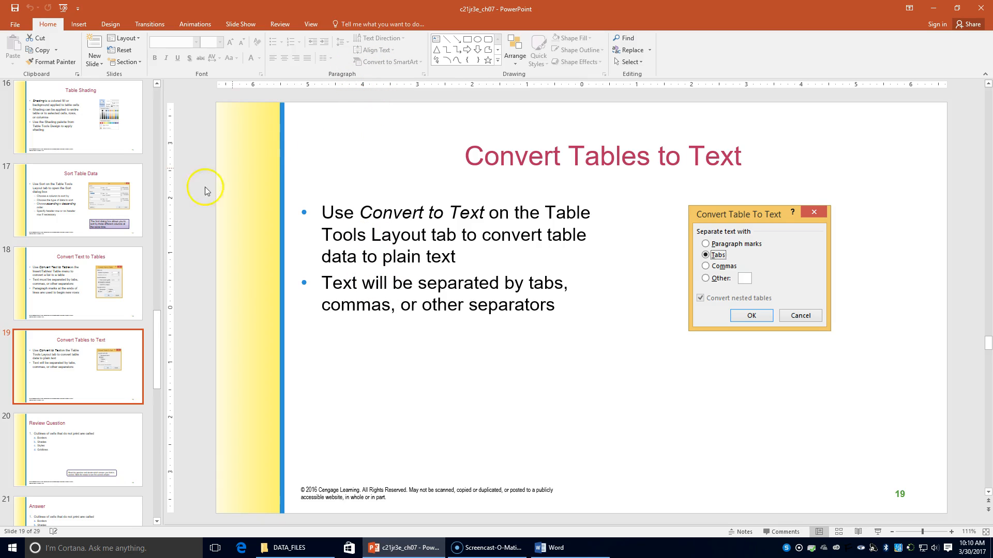
Open the df 58a table2 document from the DATA_FILES folder in File Explorer.
click(286, 547)
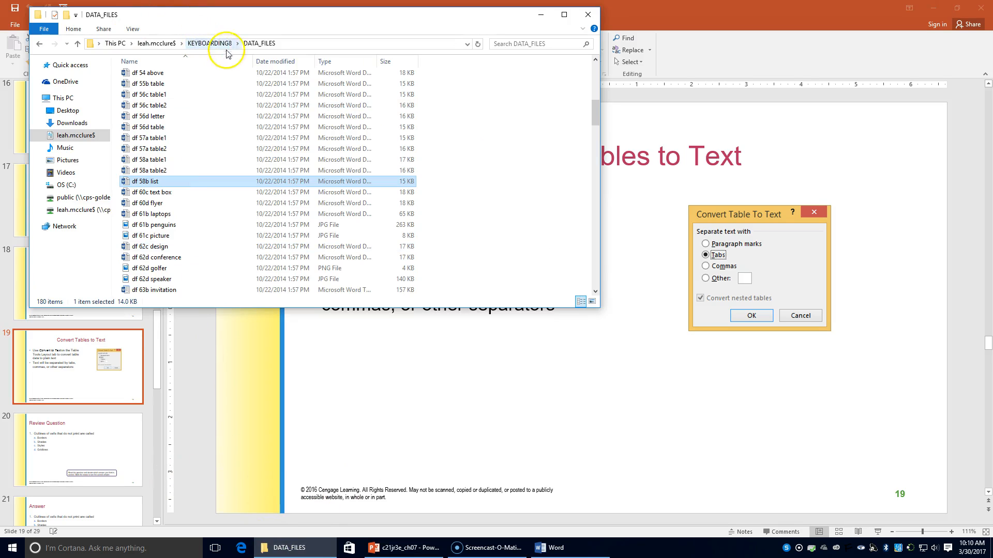
click(179, 173)
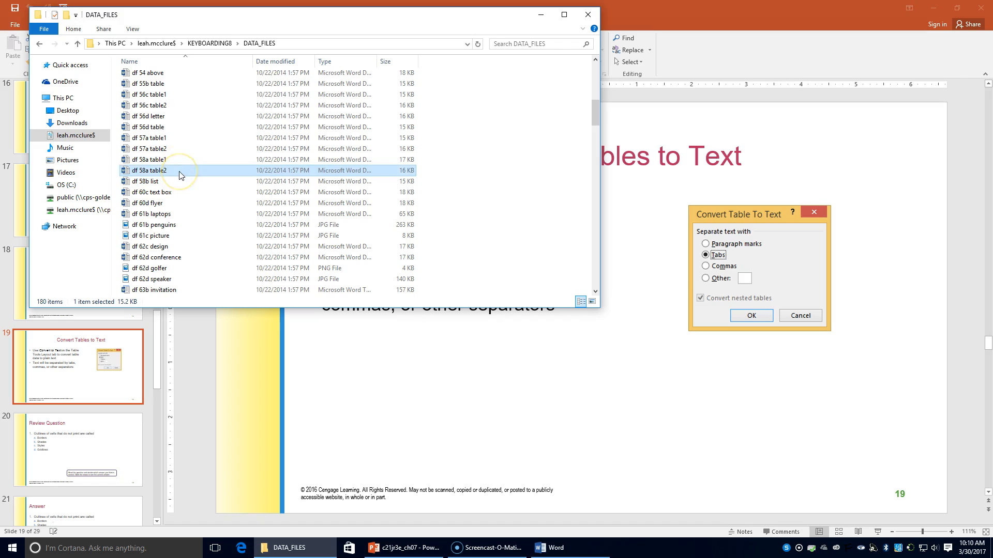
double_click(179, 173)
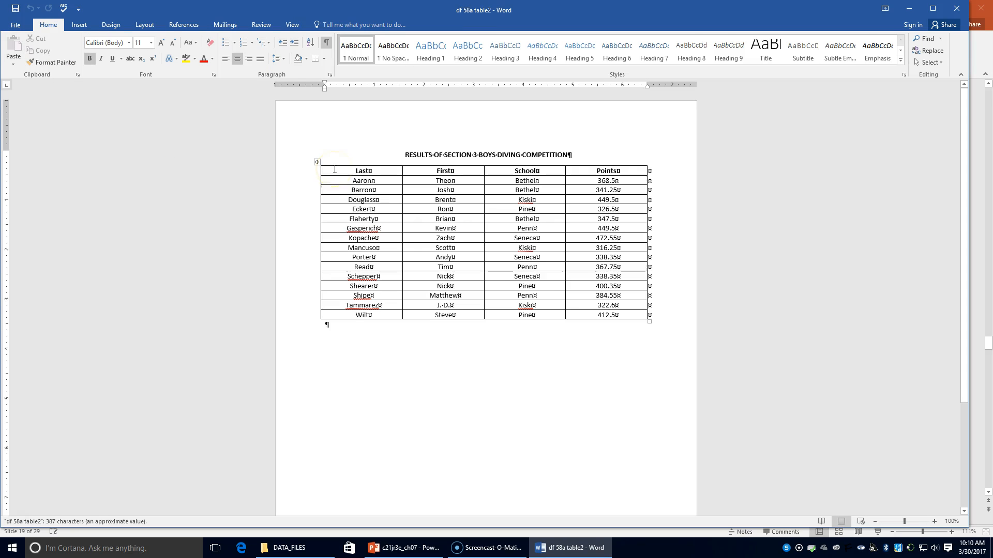
Convert the diving competition table to text separated with tabs, and hide the formatting marks.
click(332, 153)
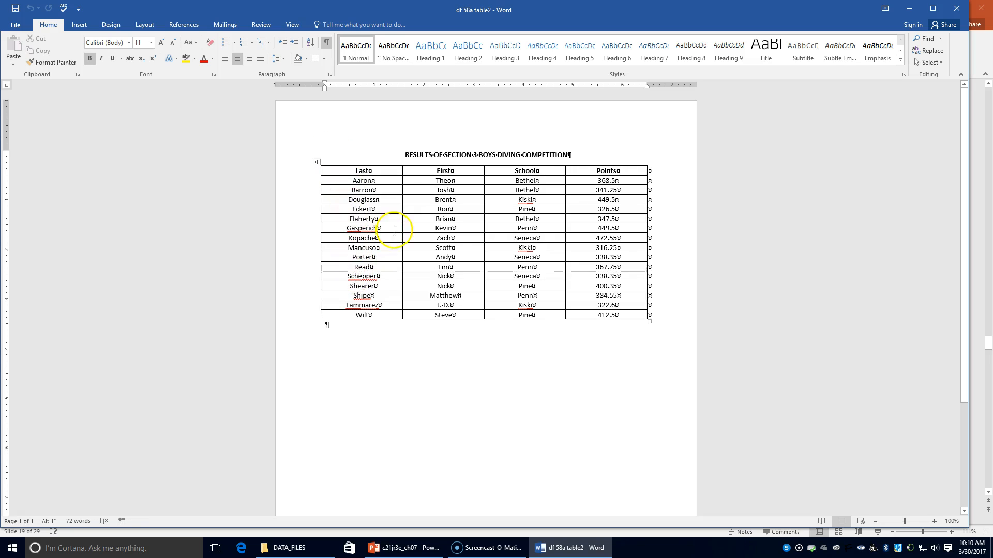
click(445, 233)
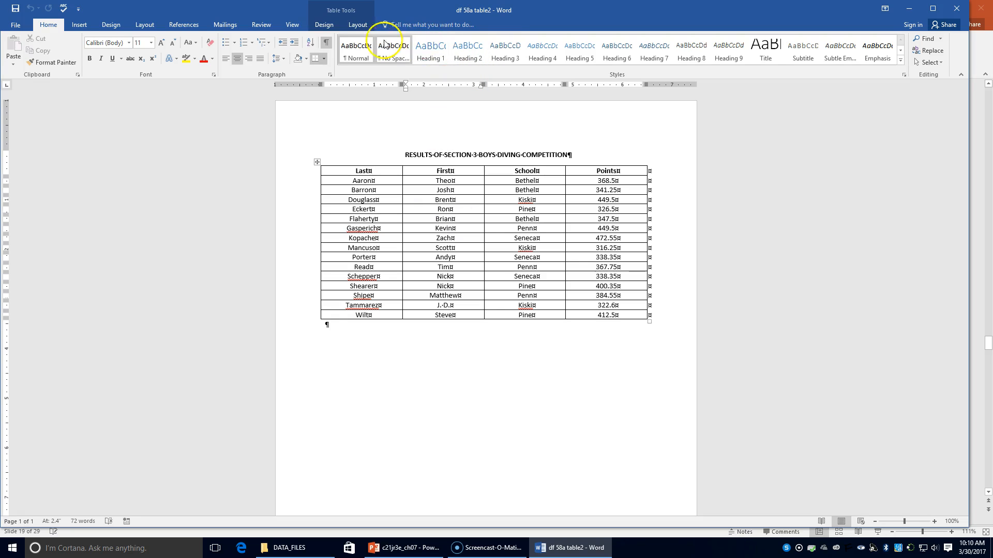
click(353, 24)
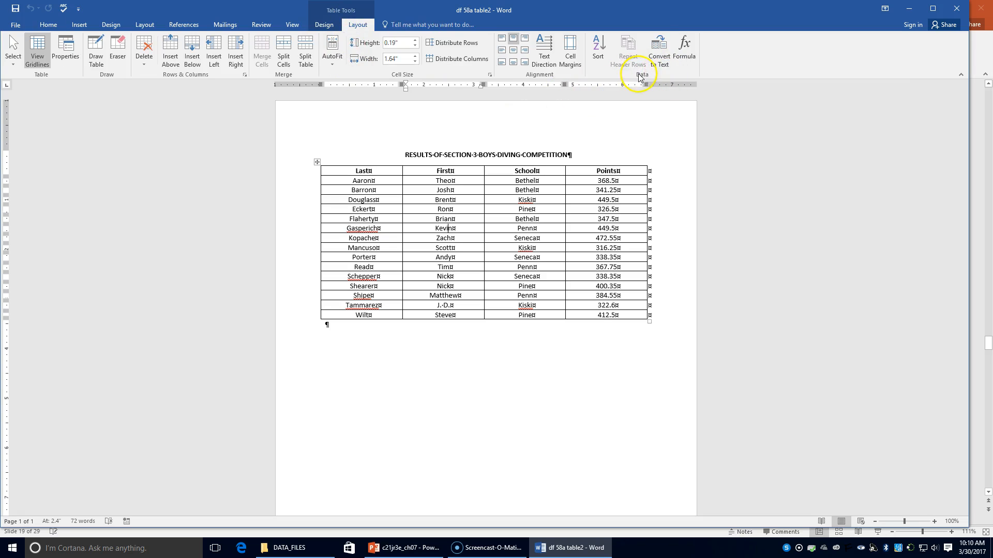
click(664, 59)
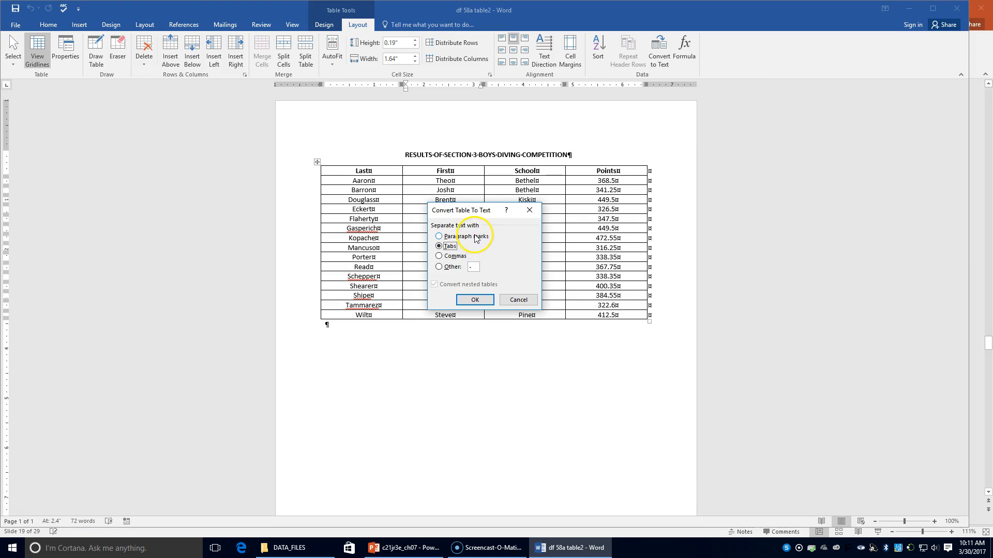
click(438, 246)
click(488, 300)
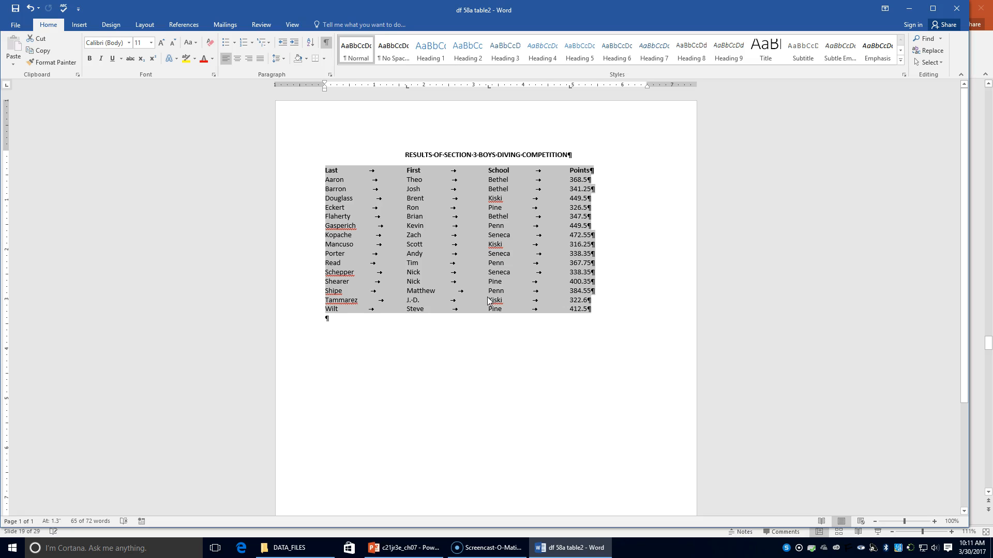
click(629, 240)
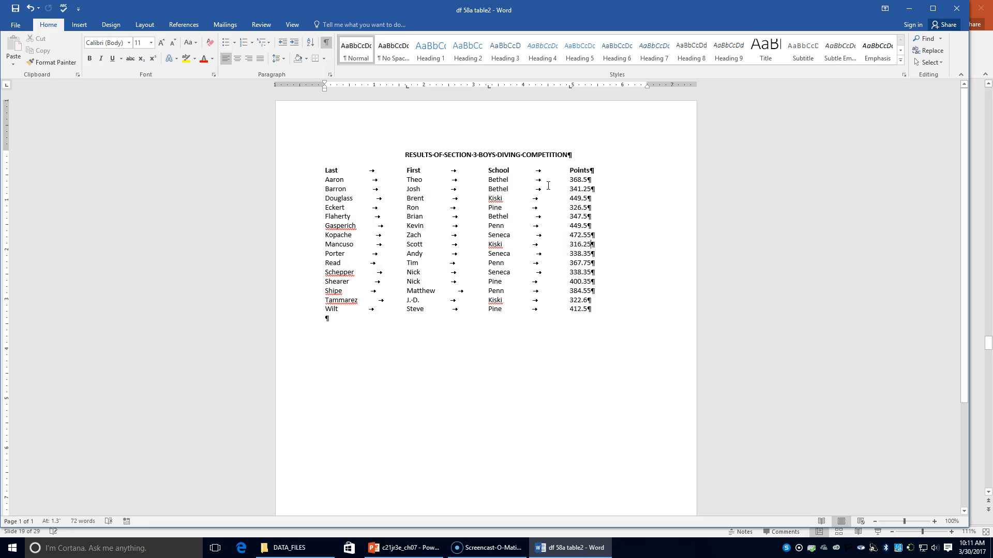
click(324, 45)
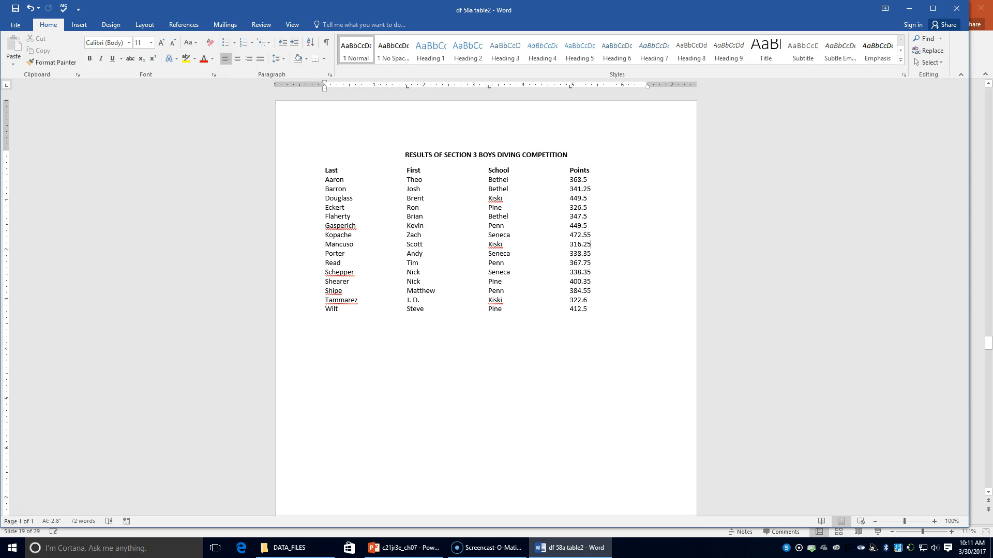
Save the converted document as "58c text" in the Chapter 7 folder.
click(18, 25)
click(36, 136)
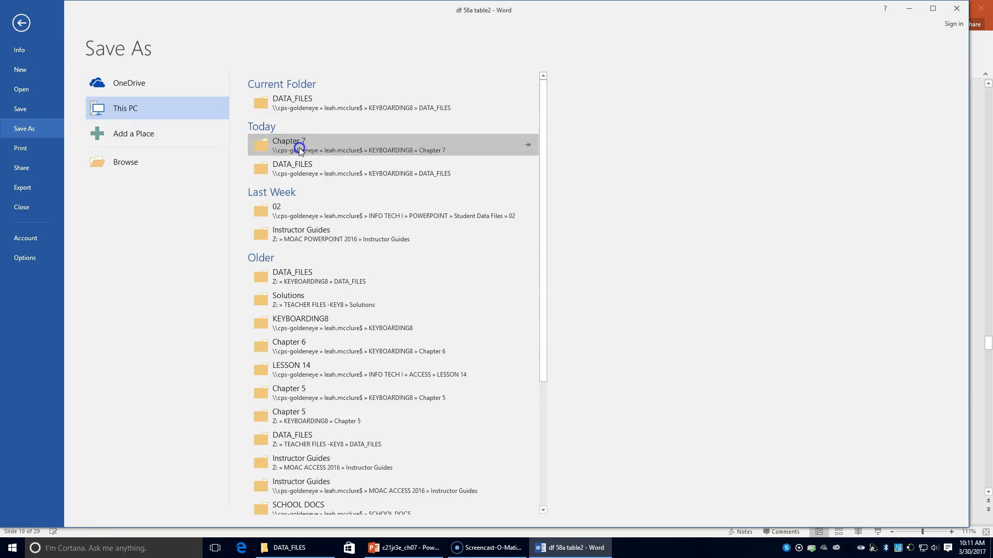
click(268, 146)
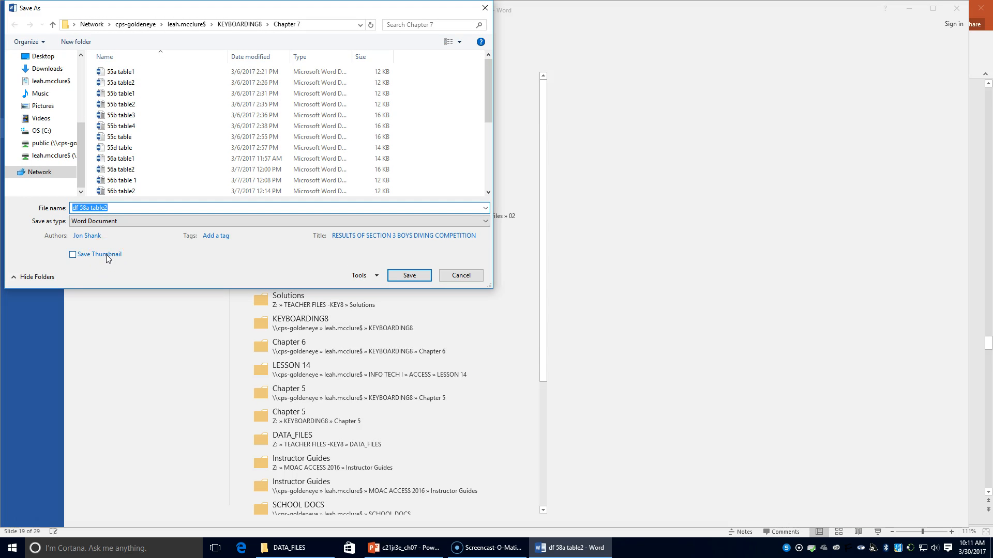
text(58c text)
key(Return)
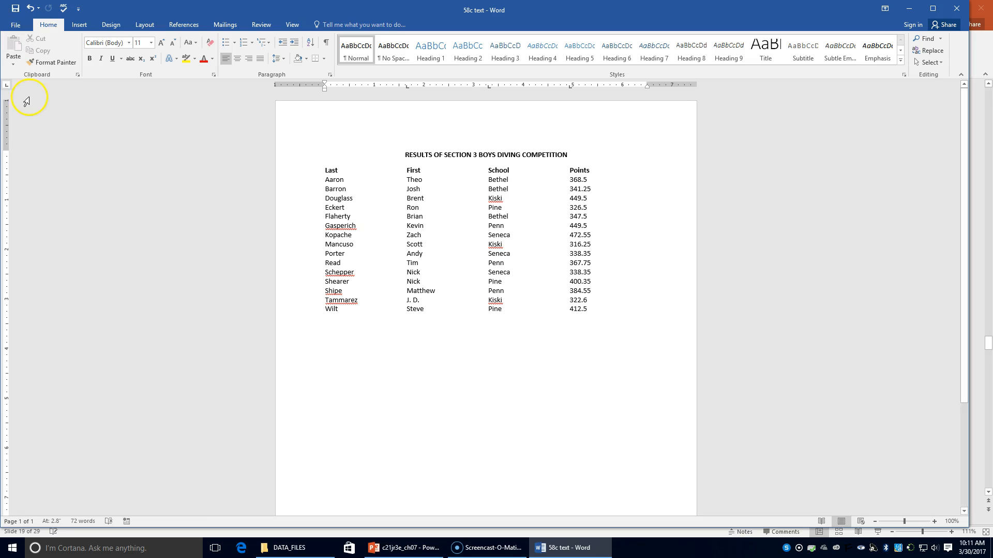
Create a new blank document and set left tab stops at 3, 4.5 and 6 inches.
click(15, 24)
click(38, 72)
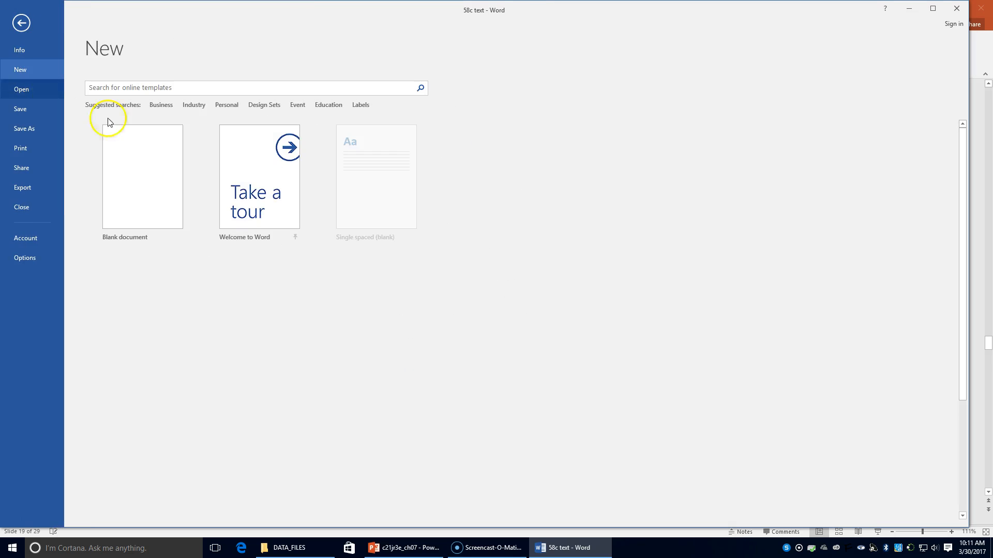
click(138, 156)
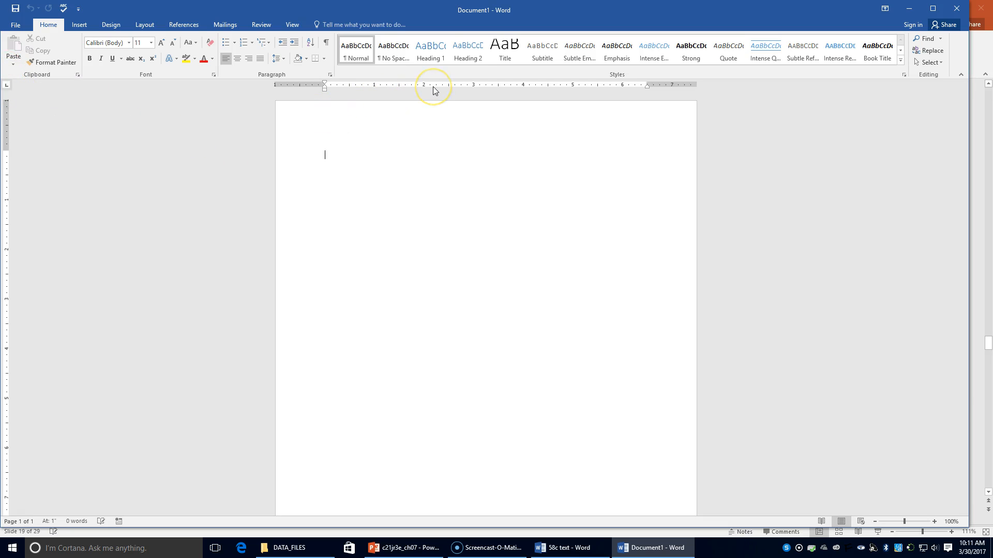
click(474, 86)
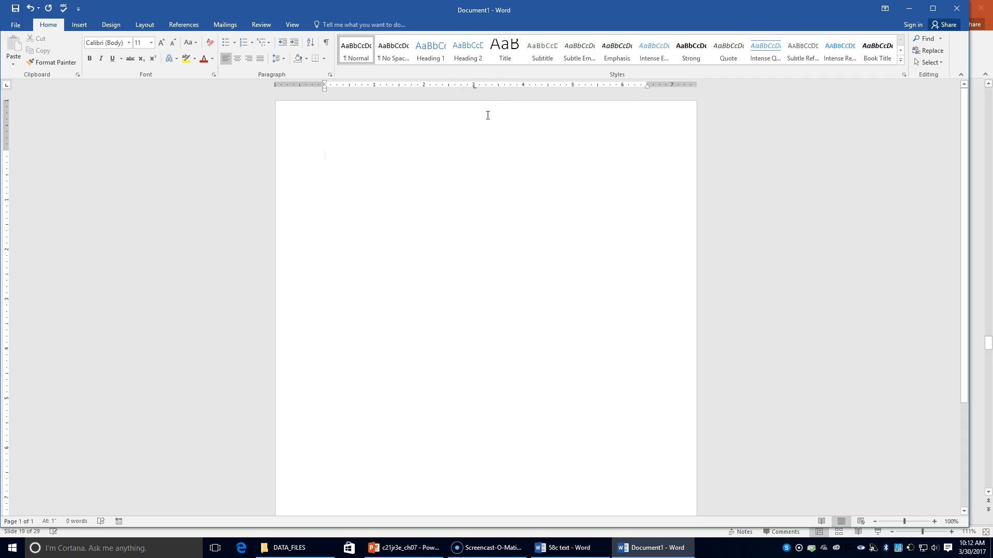
click(548, 86)
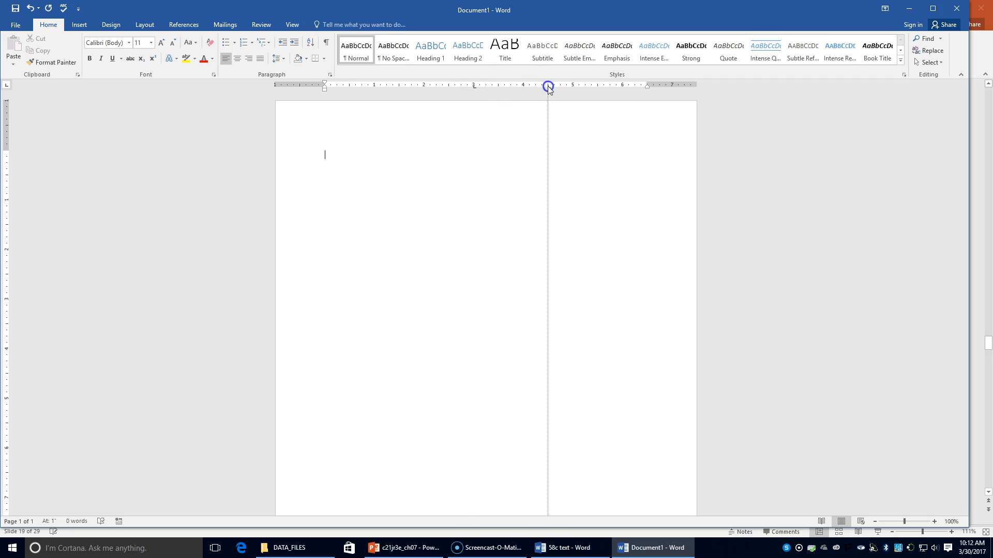
click(623, 87)
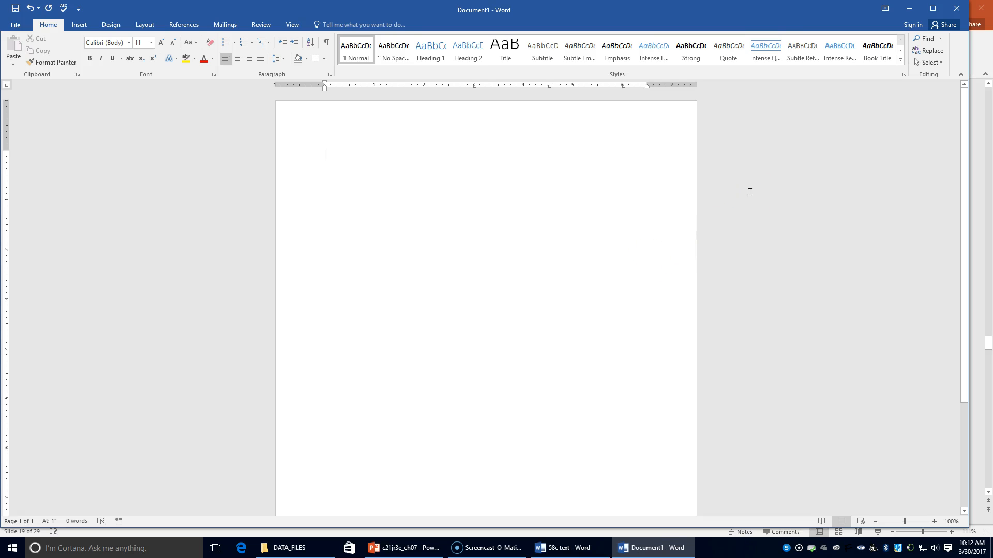
Enter a tab-separated heading line reading Last, First, School and Time.
text(Las)
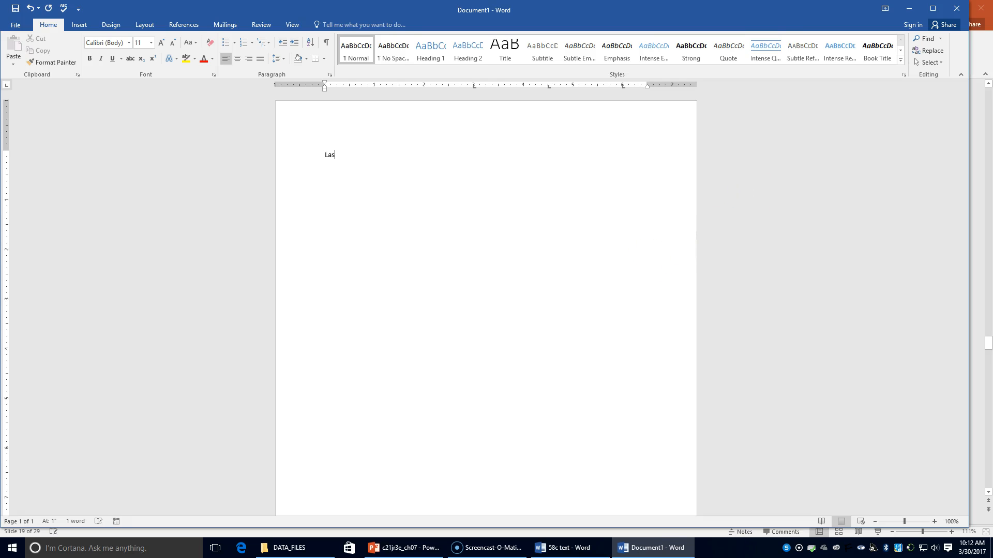
text(t	First)
key(Tab)
text(School	)
text(Time)
Add the first tabbed result line with the swimmer's last and first name, school York and time 100.13.
text(Bel)
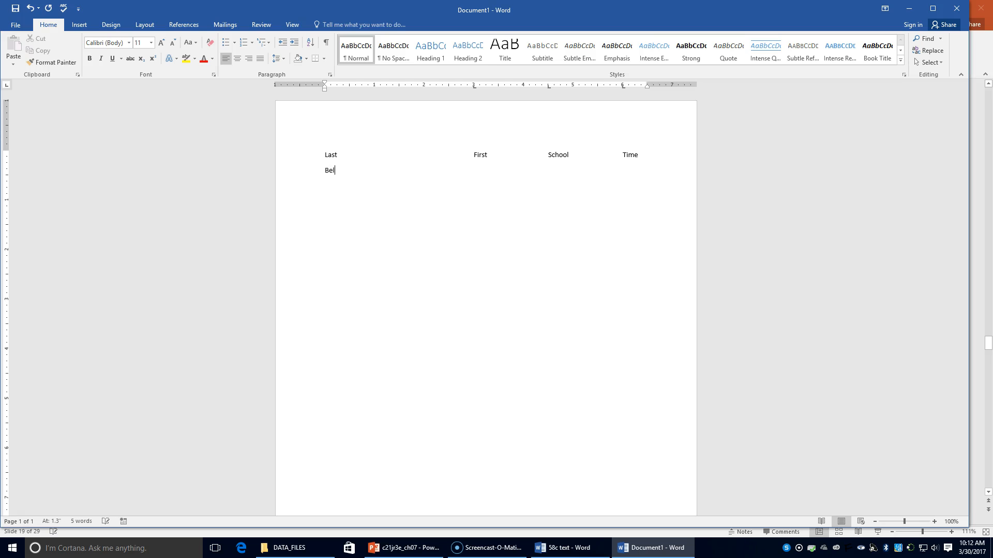
text(ardu)
key(Tab)
text(s)
text(Car)
key(BackSpace)
key(BackSpace)
text(ollen)
key(BackSpace)
key(BackSpace)
text(een	York)
key(Tab)
text(100)
text(.13 )
text(D)
text(avis	)
text(Kylie)
Add the second tabbed result line with the swimmer's last and first name, school Harris and time 100.72.
key(Tab)
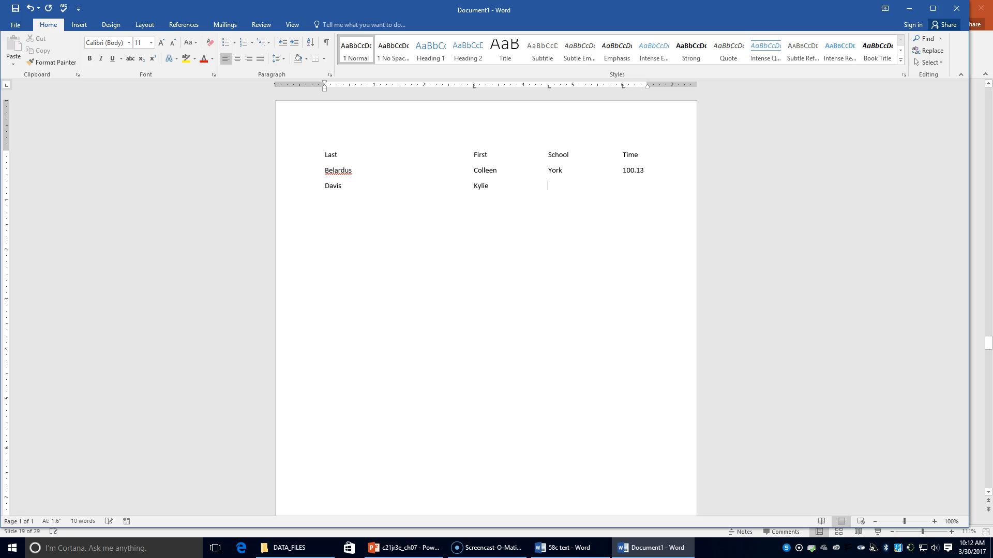
text(Harris	)
text(100.7)
text(2 )
text(Flogg)
Add the third tabbed result line with the swimmer's last and first name, school Jamestown and time 103.83.
key(Tab)
text(Martha	Jameston)
key(BackSpace)
text(wn)
key(Tab)
text(100)
key(BackSpace)
text(3.)
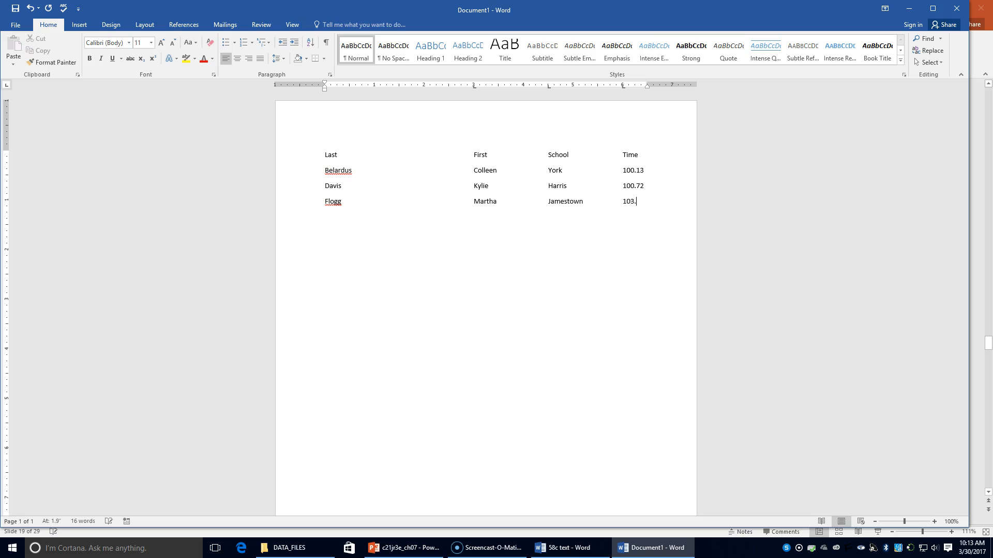
text(83 )
text(McL)
text(aughlin	)
text(Sarah	)
text(York)
Add the fourth tabbed result line with the swimmer's last and first name, school York and time 104.12.
key(Tab)
text(104.12 T)
text(oth)
Complete the fifth tabbed result line with the swimmer's last and first name, school Harris and time 103.45.
key(Tab)
text(Jessica)
key(Tab)
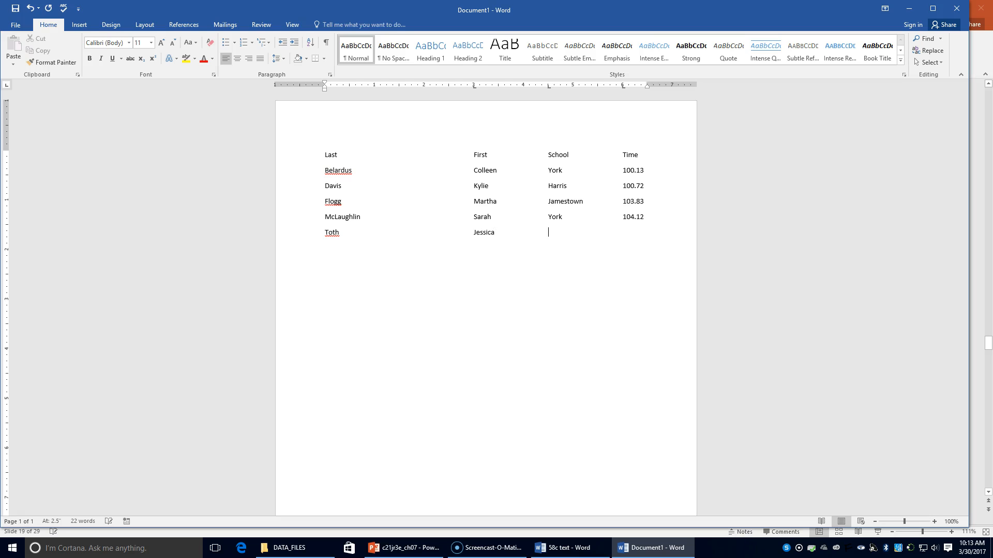
text(Harris)
key(Tab)
text(103.4)
text(5 )
text(Vernon	)
text(Andrea	)
text(Jam)
Add the last tabbed result line with the swimmer's last and first name, school Jamestown and time 102.69.
key(BackSpace)
text(mestown)
key(Tab)
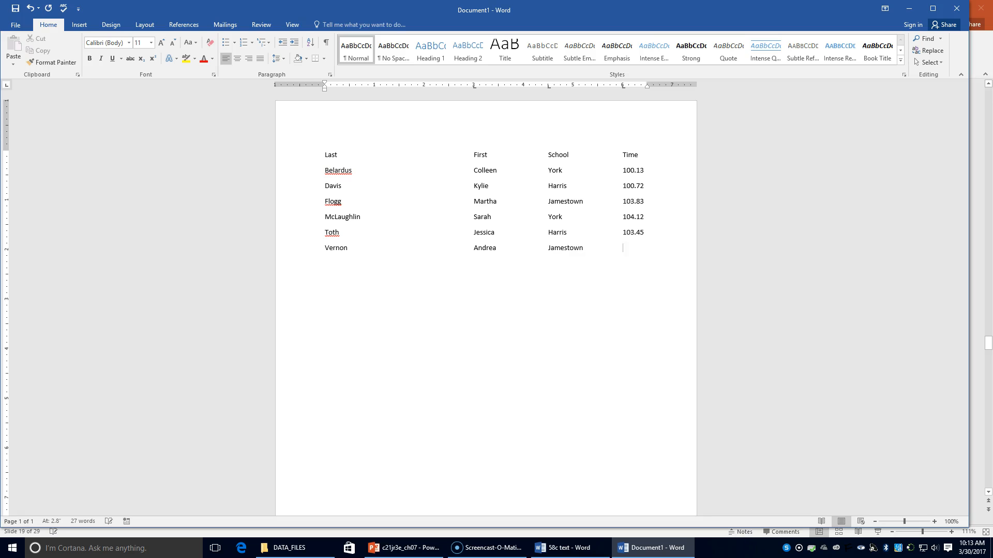
text(102.69)
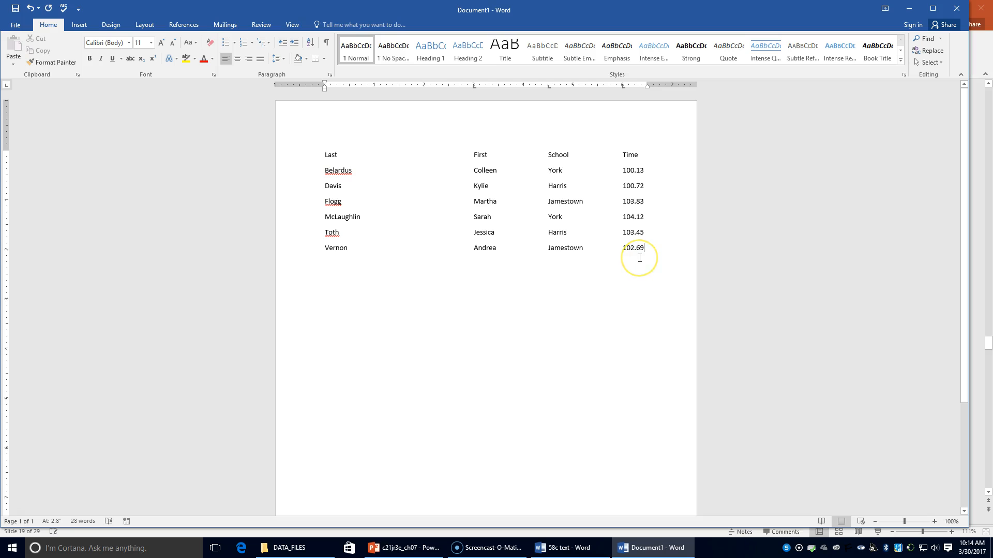
Convert the whole tabbed list to a four-column table, separating text at tabs and using AutoFit to contents.
drag(326, 155, 643, 246)
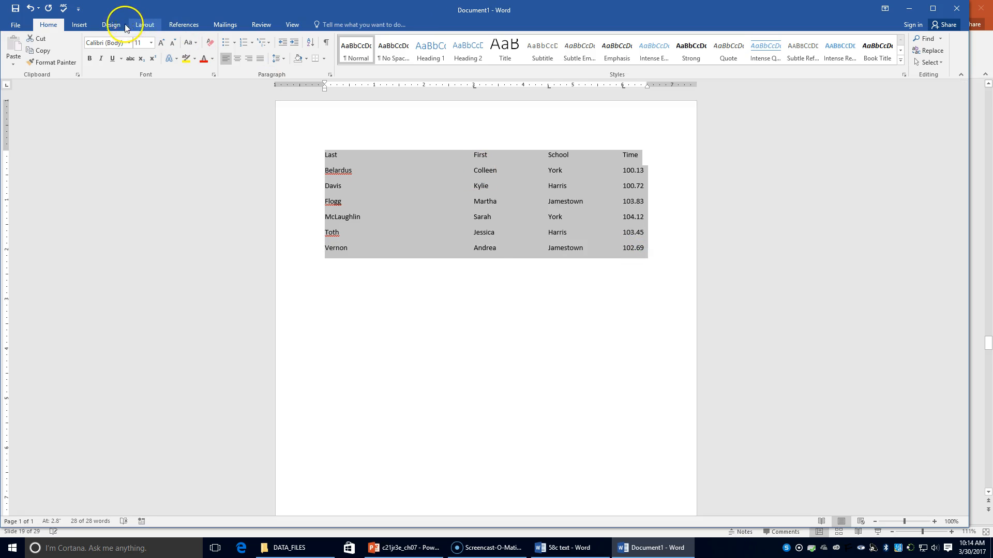
click(145, 24)
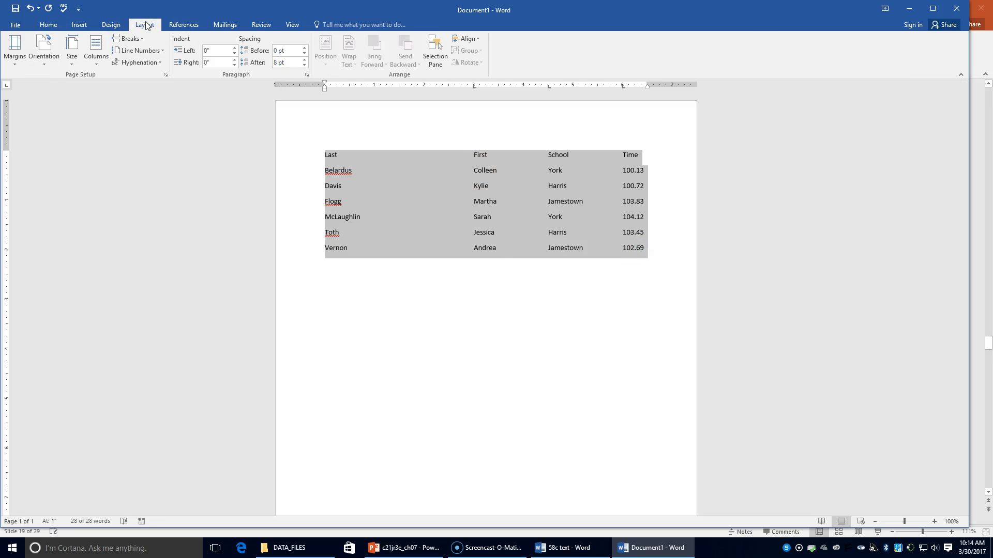
click(79, 25)
click(86, 49)
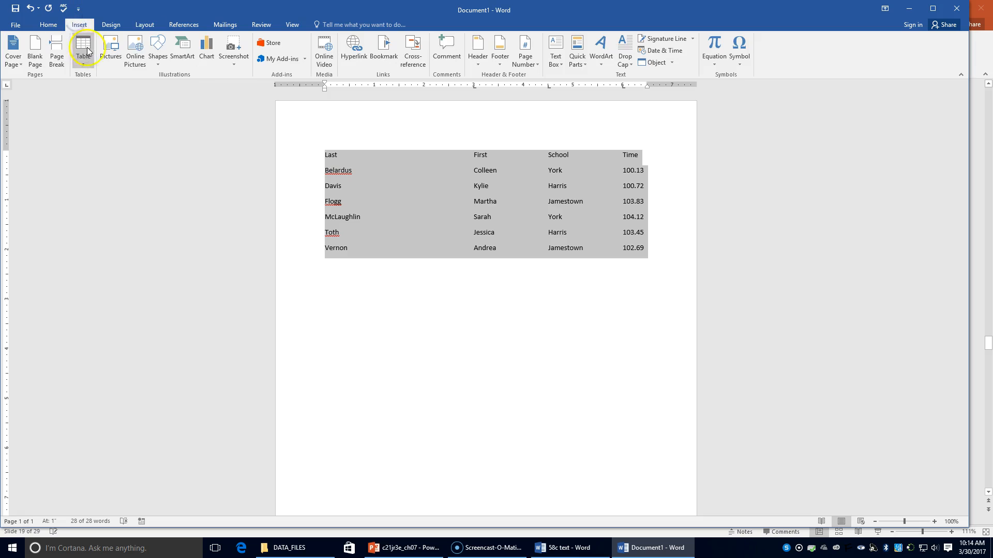
click(123, 194)
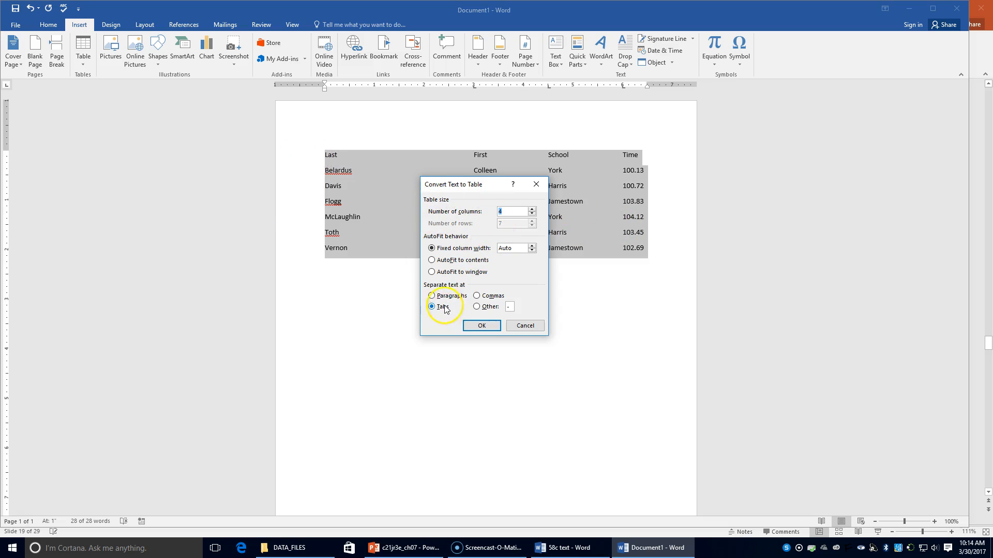
click(438, 263)
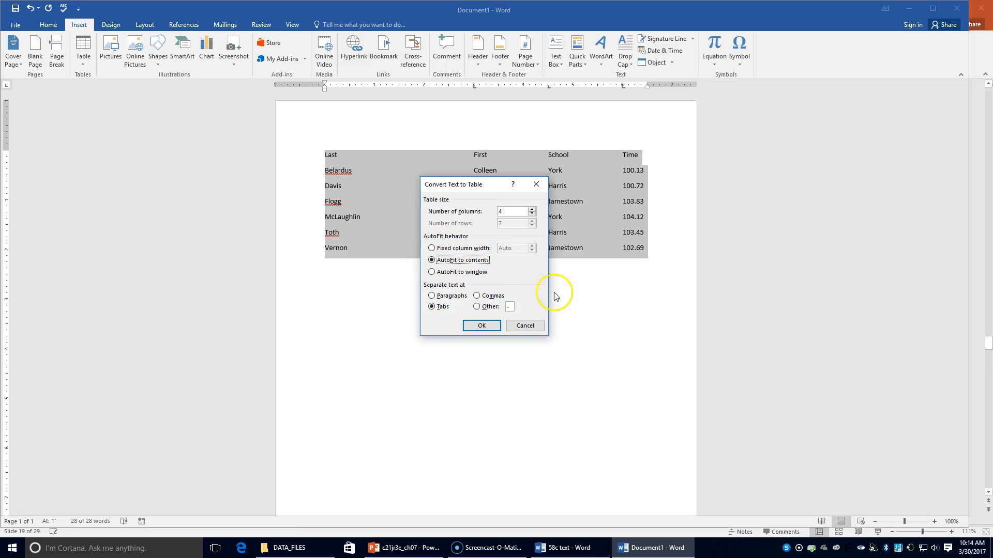
click(482, 326)
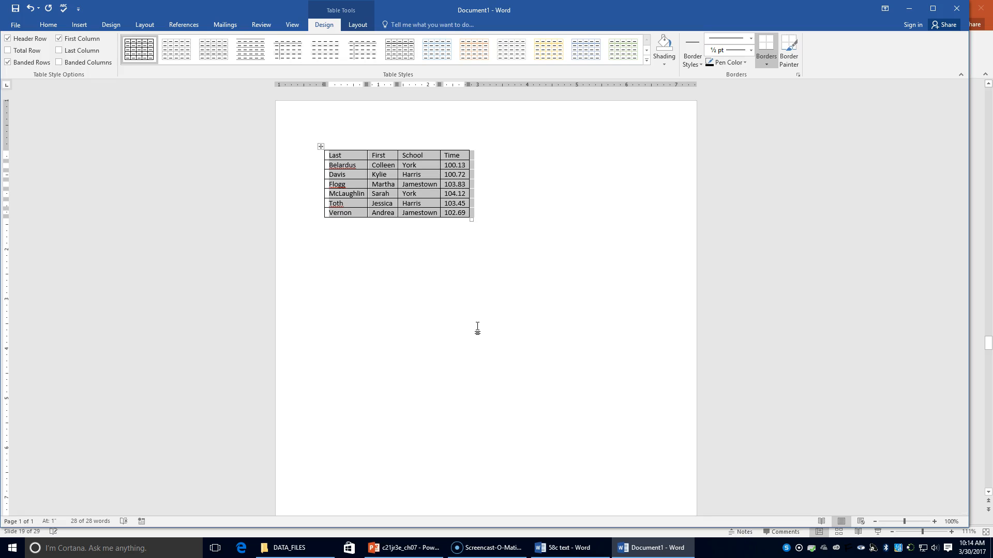
Sort the table with a header row by School ascending, then by Time as a number descending.
click(403, 193)
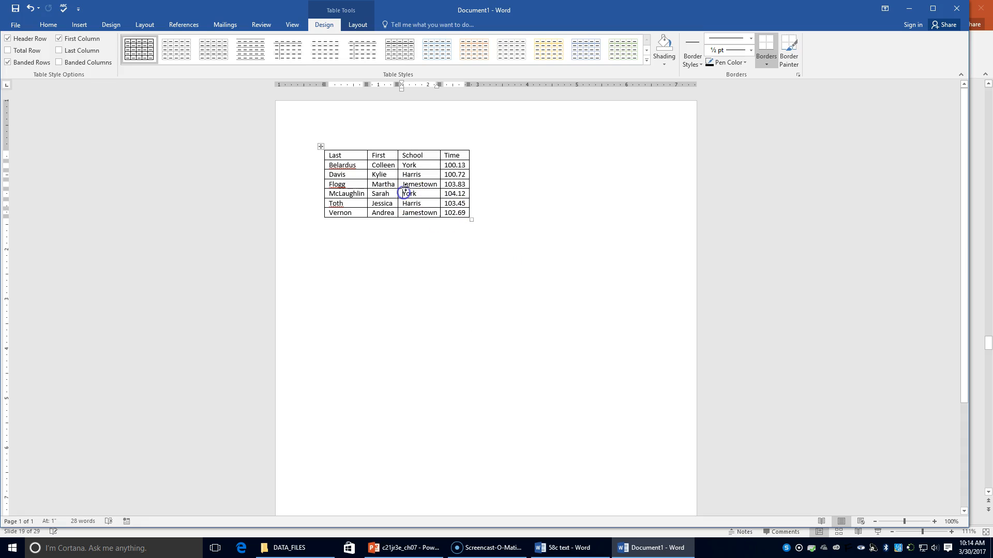
click(357, 25)
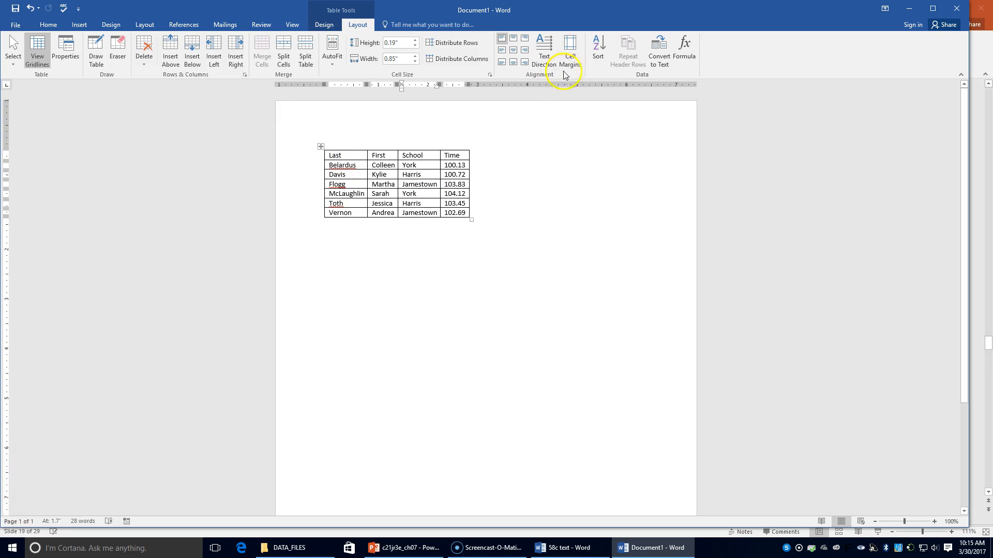
click(598, 50)
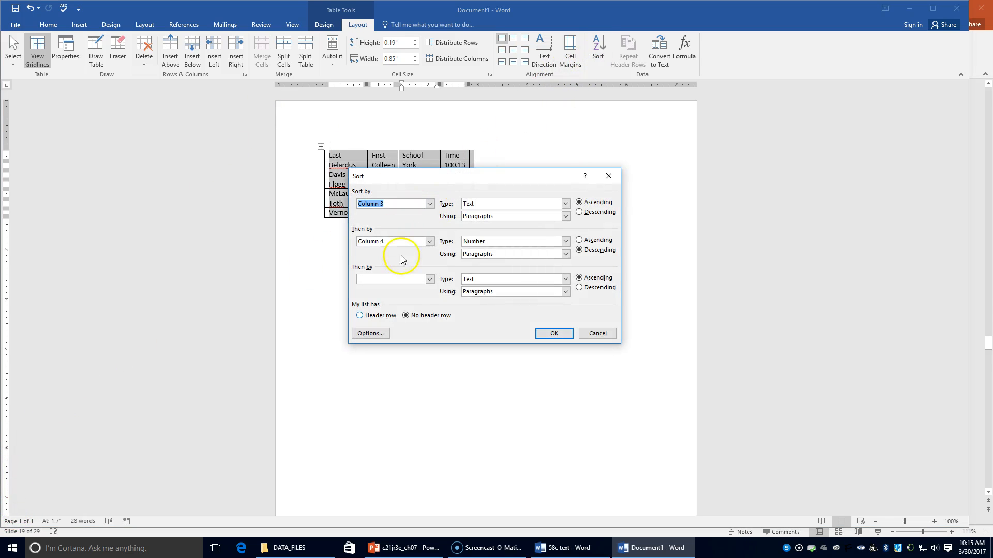
click(360, 315)
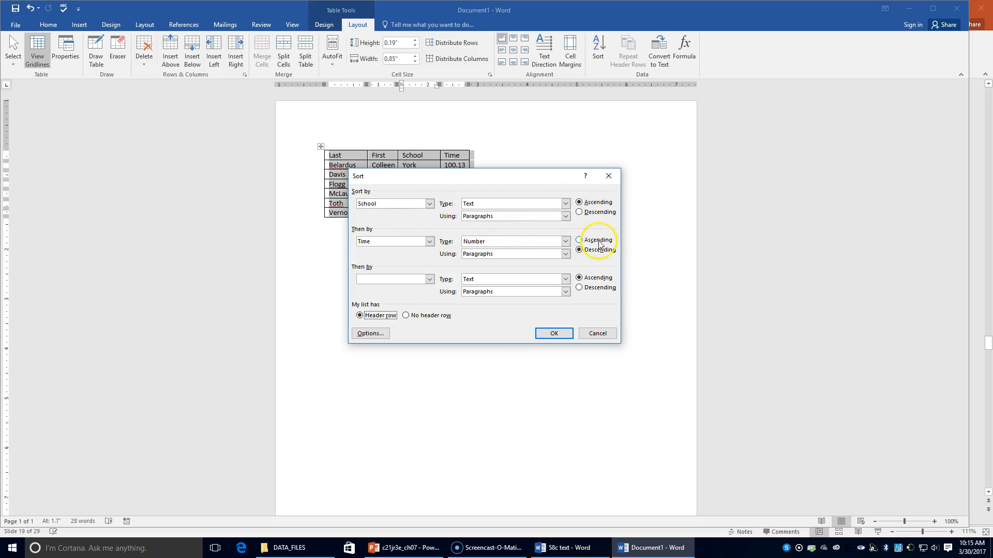
click(554, 335)
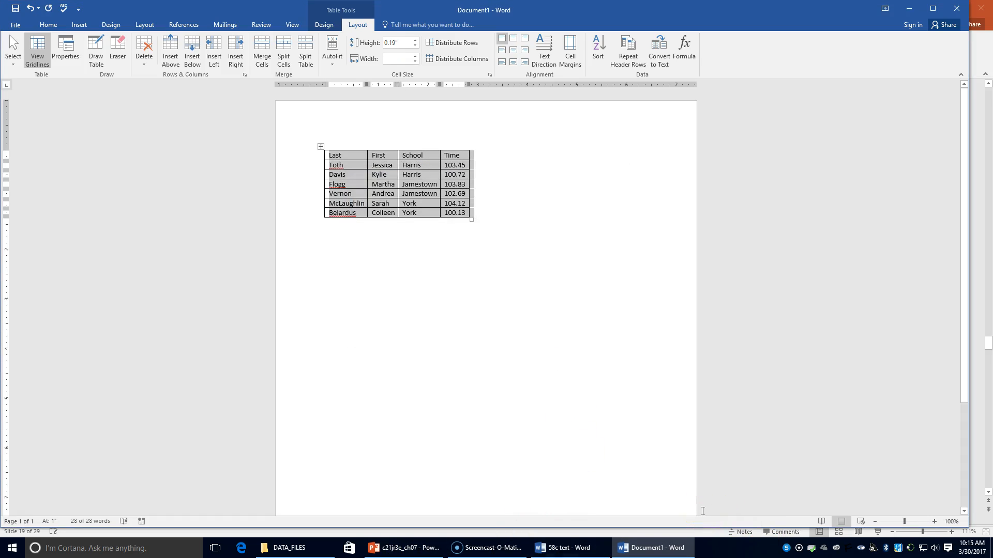
Insert a row above the column headings and merge its four cells into one.
click(388, 155)
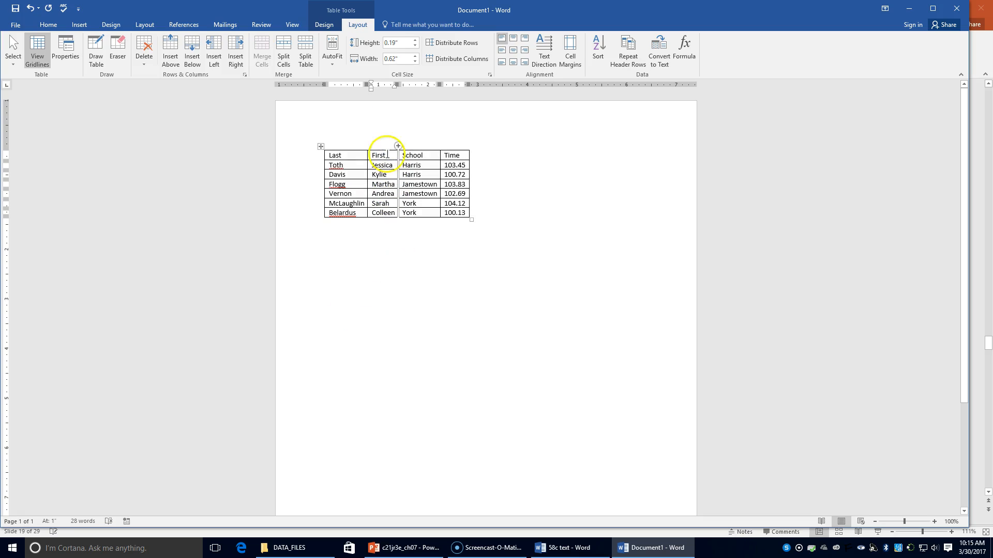
click(171, 56)
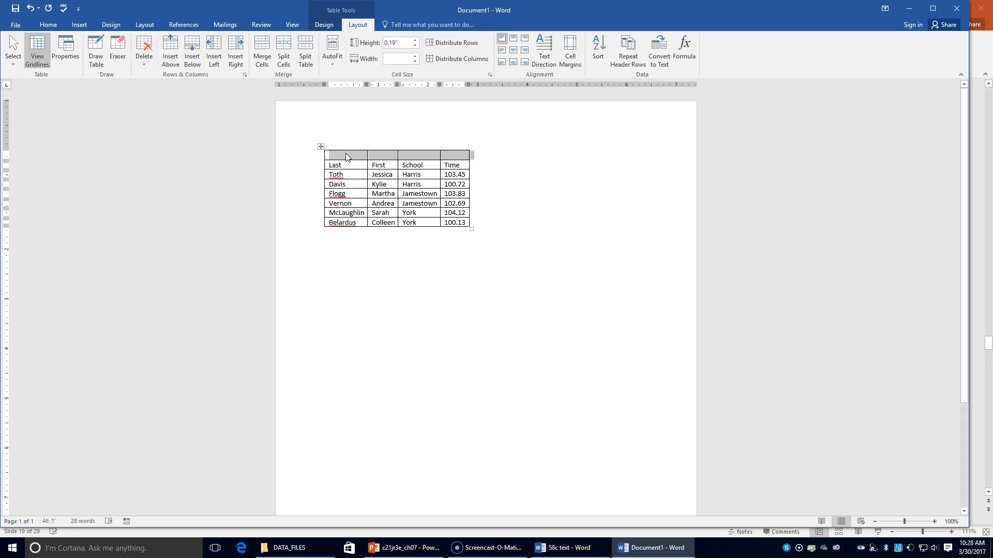
click(350, 154)
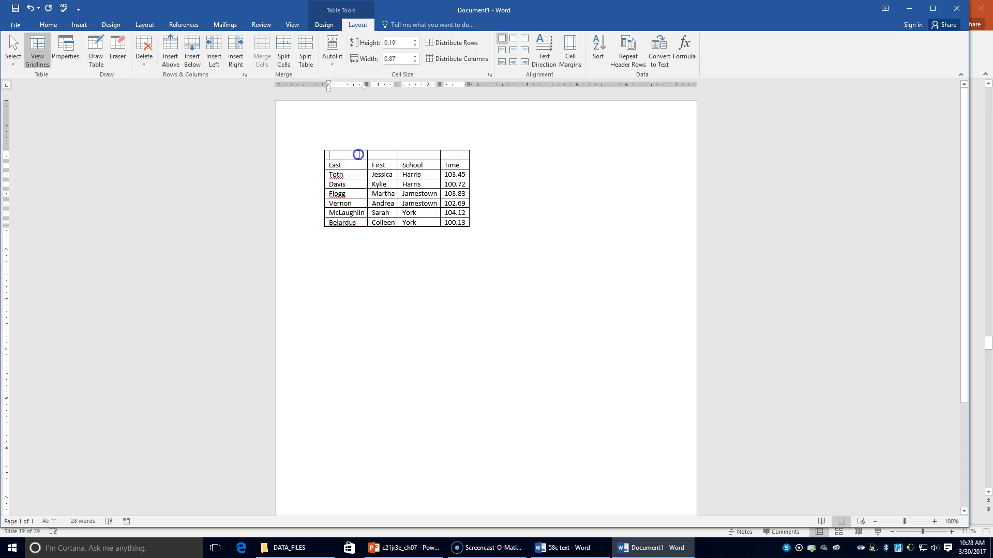
drag(357, 154, 450, 156)
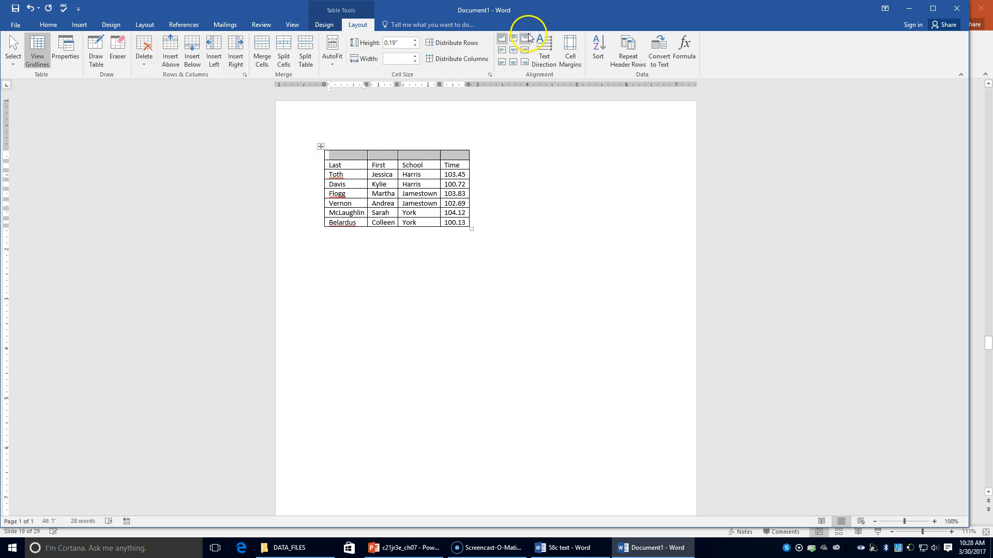
click(259, 56)
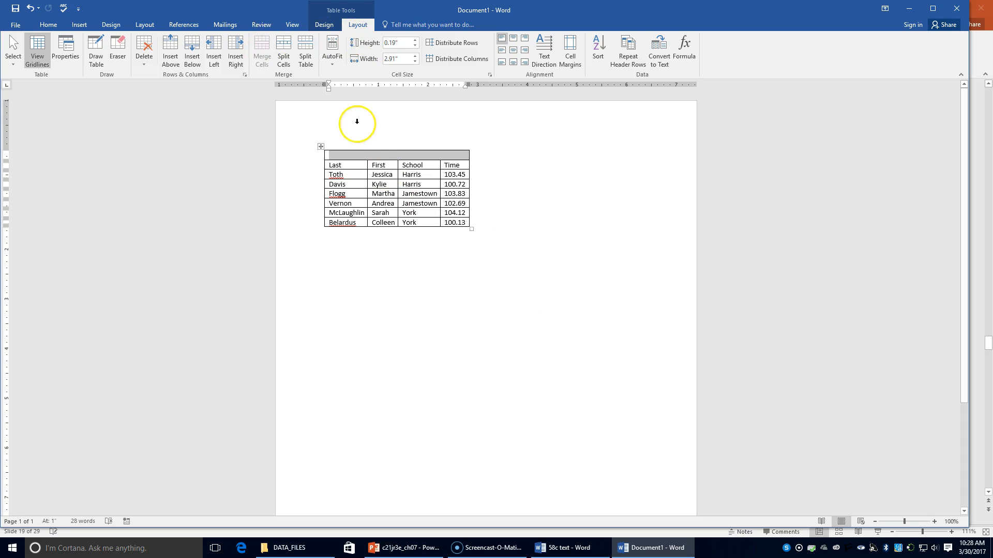
Enter the title GIRLS 100-YARD BUTTERFLY RESULTS in the merged first row.
click(365, 155)
text(G)
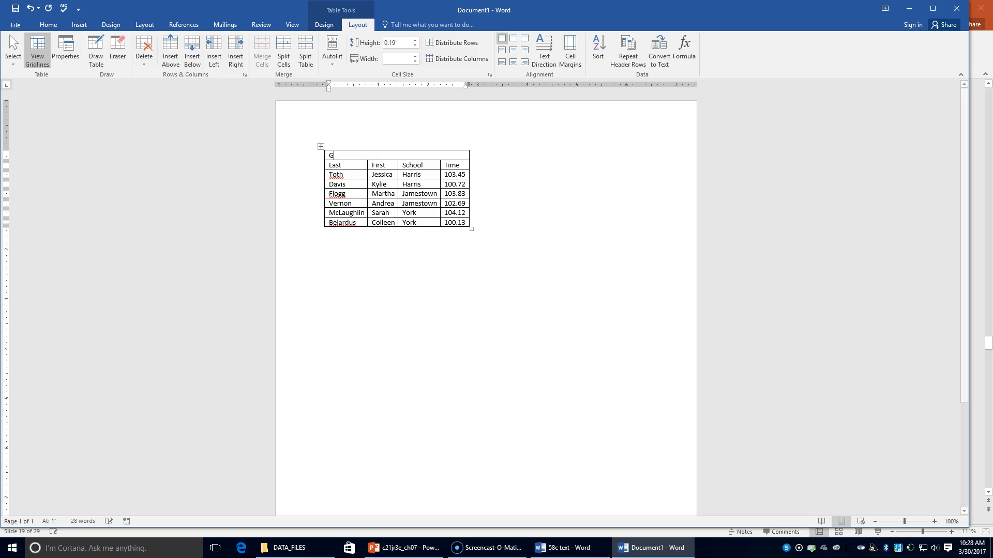
text(IRL)
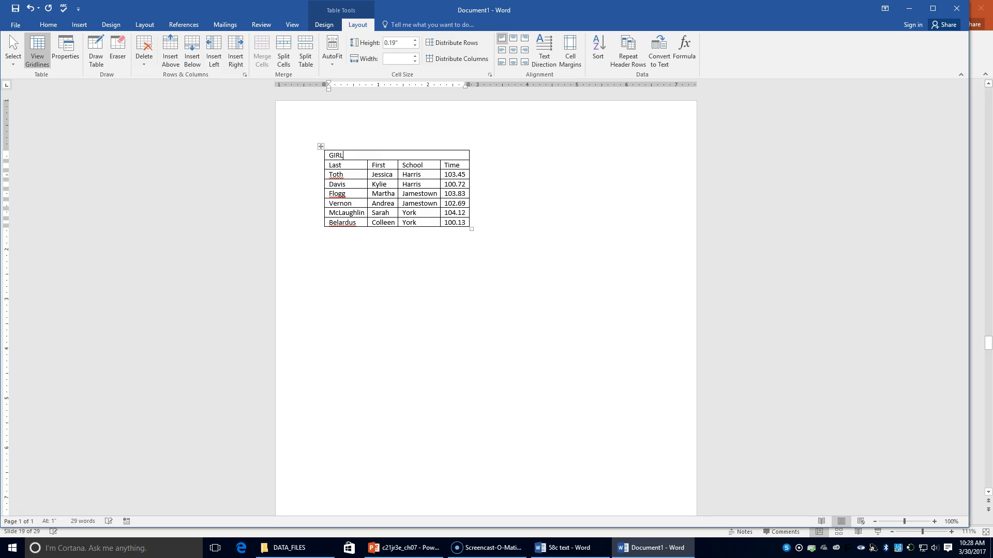
text(S 100 YARD)
key(BackSpace)
key(BackSpace)
key(BackSpace)
text(-YARD butte)
key(BackSpace)
key(BackSpace)
key(BackSpace)
key(BackSpace)
key(BackSpace)
text(BUTTERFLY RESULTS)
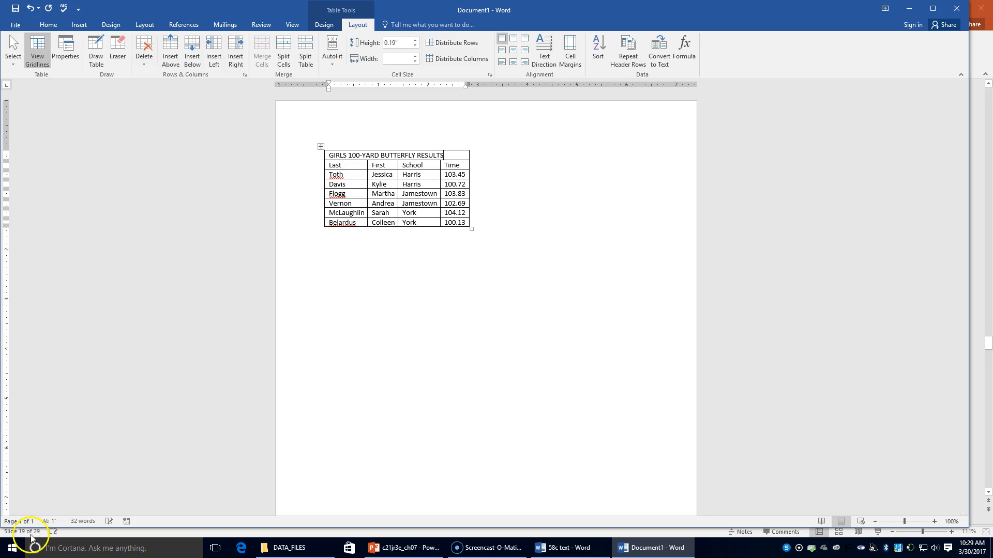
Apply the grid table style with a solid black header row and grey banded rows to the table.
click(324, 25)
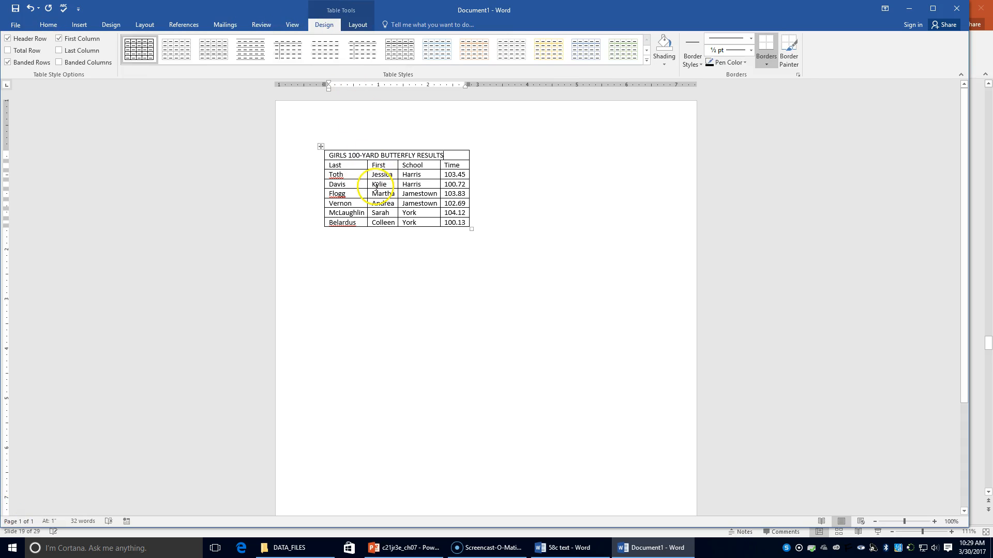
click(384, 166)
click(646, 61)
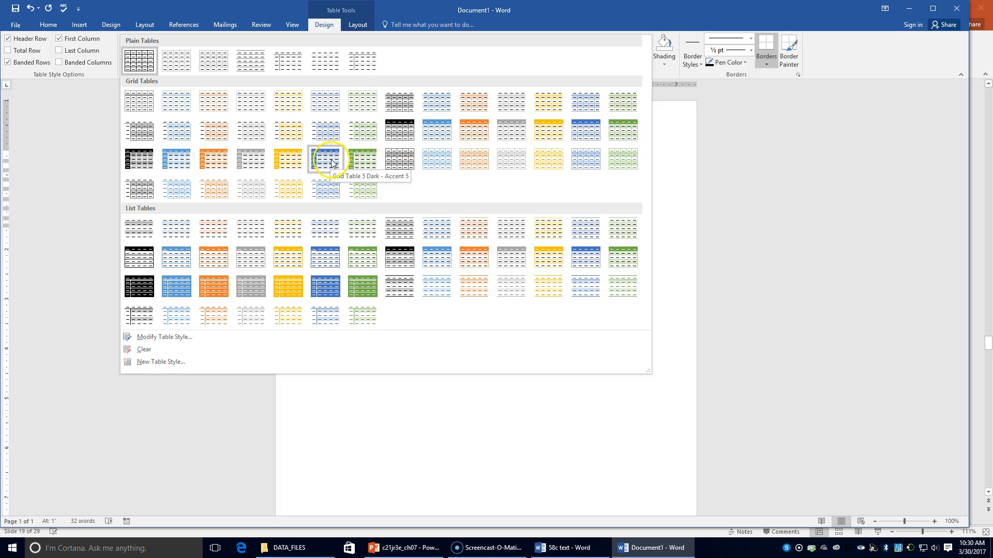
click(405, 133)
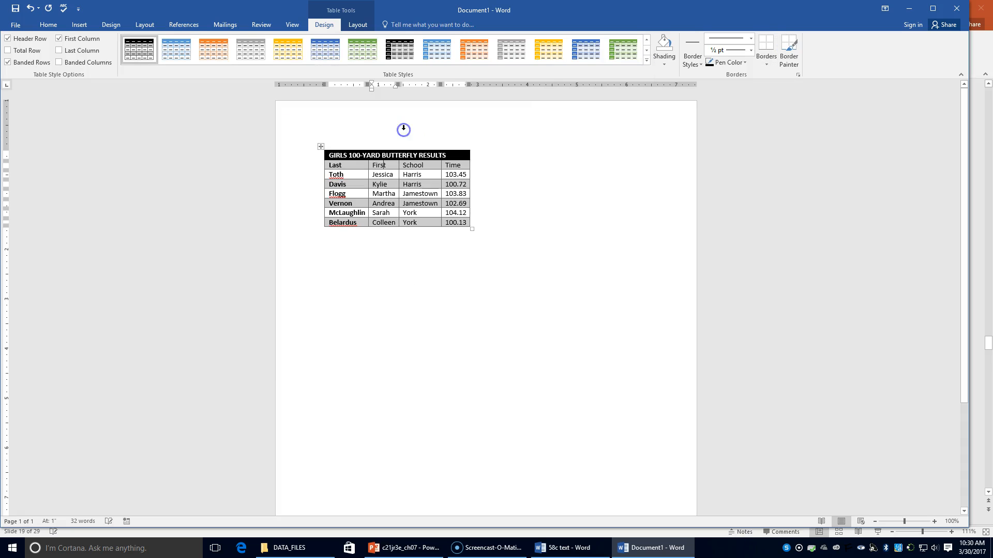
Apply the Heading 1 style to the title row and Heading 2 to the column heading row.
click(331, 157)
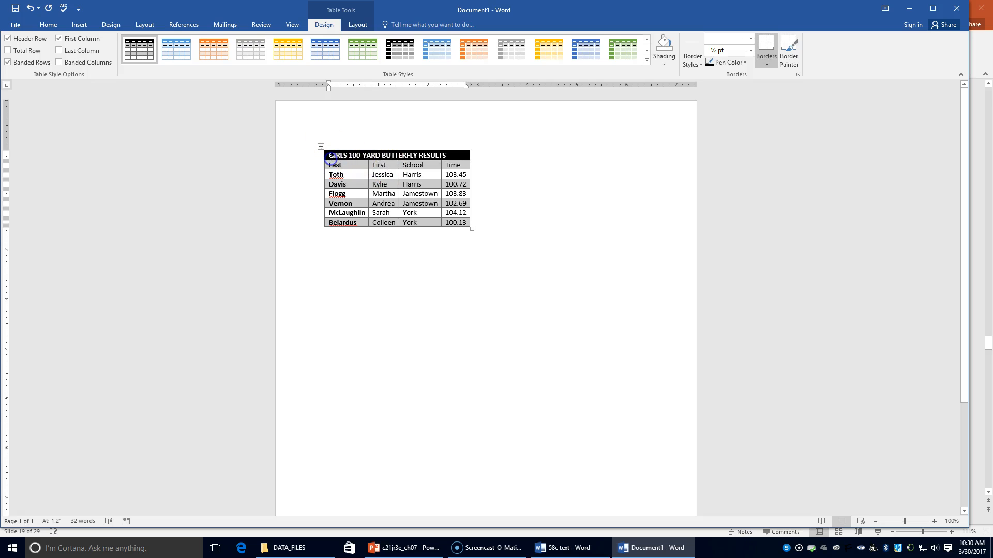
click(48, 24)
click(428, 56)
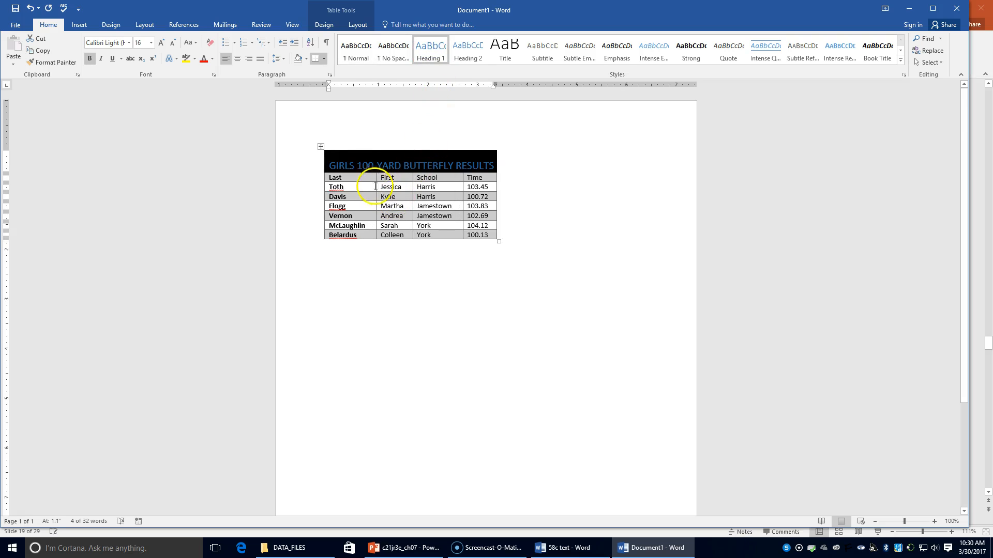
click(331, 176)
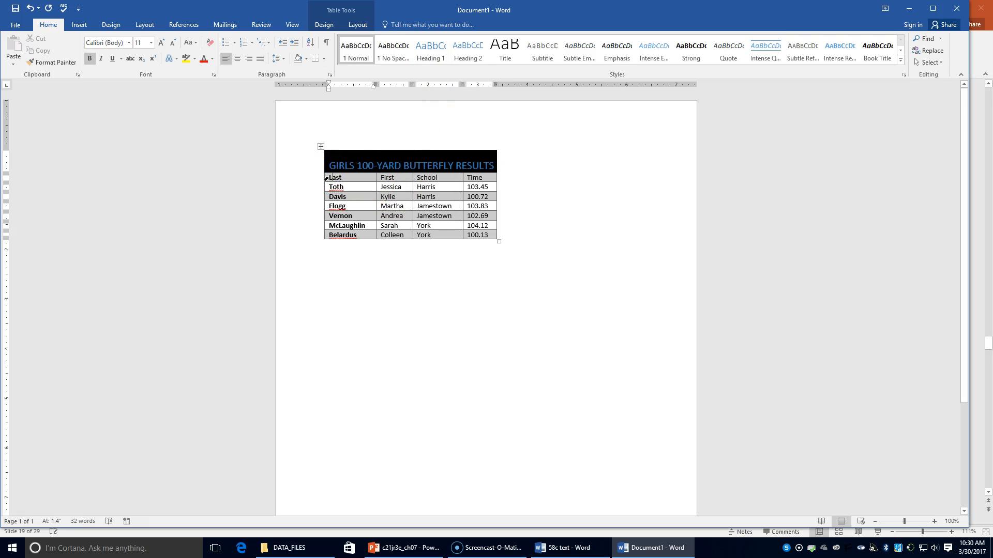
drag(331, 177, 498, 176)
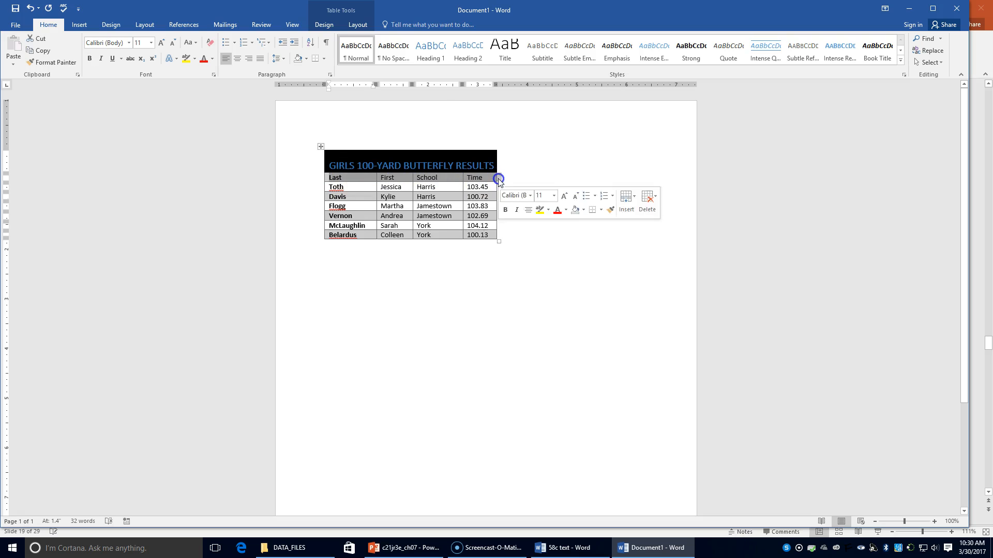
click(465, 49)
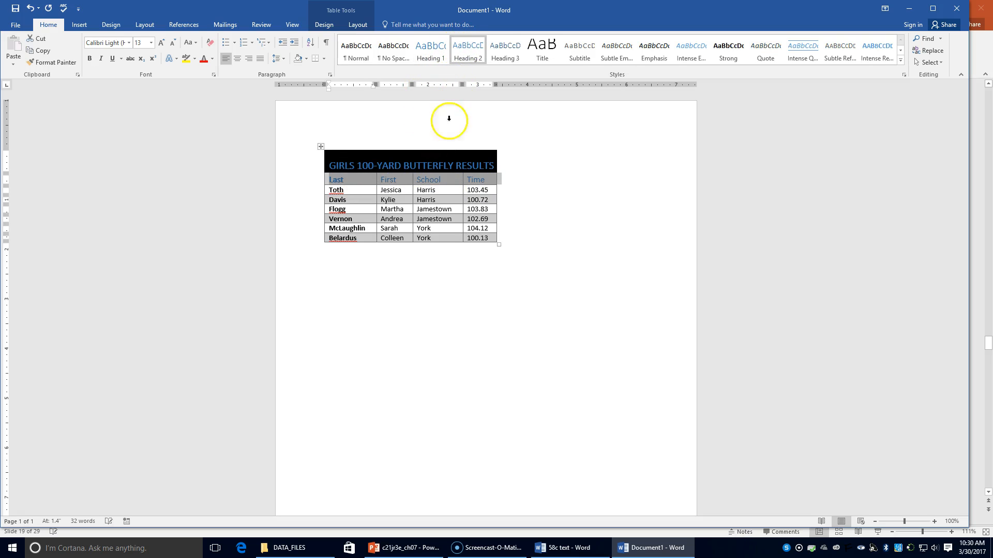
Turn off the special first-column formatting in the table's style options.
click(355, 27)
click(330, 27)
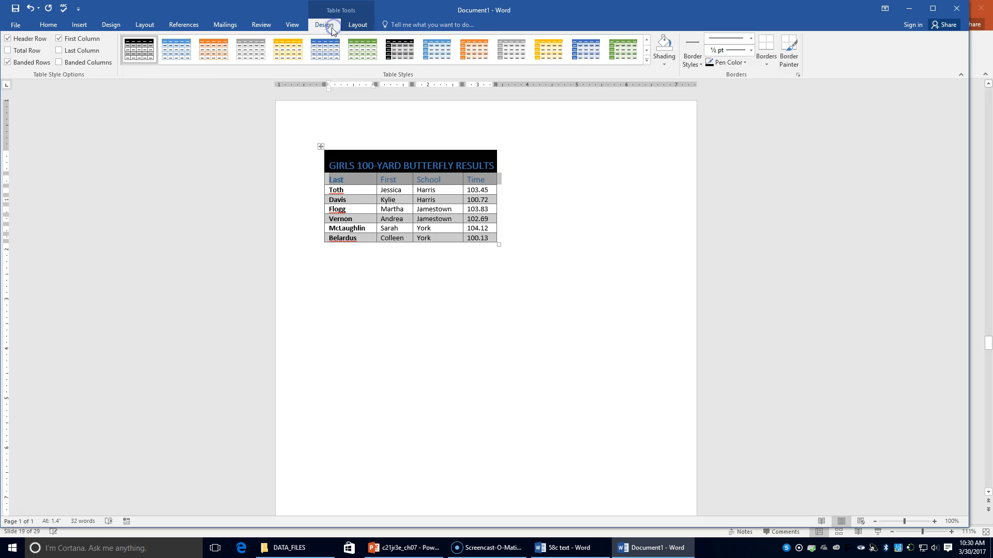
click(67, 39)
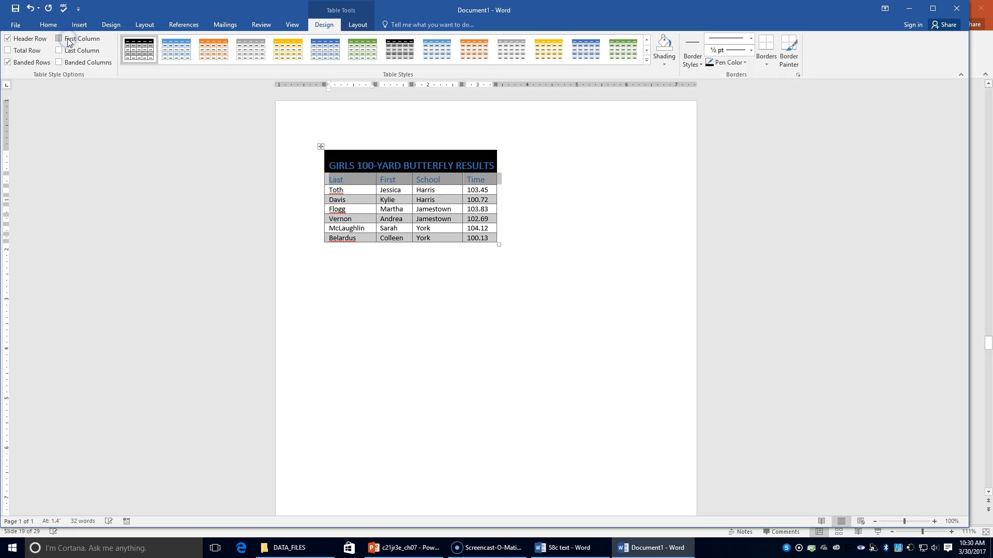
click(577, 290)
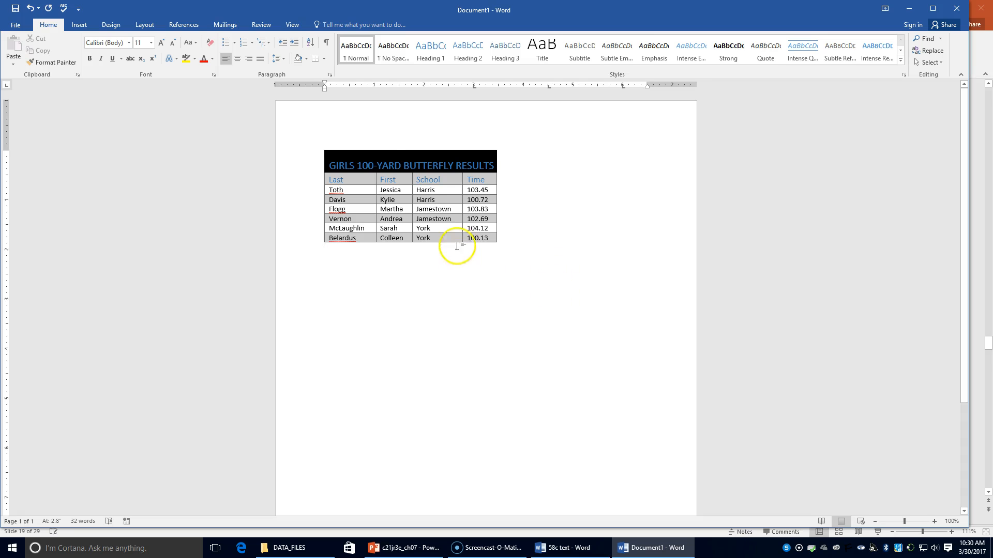
Align the School and Time column headings to the top center of their cells.
click(367, 162)
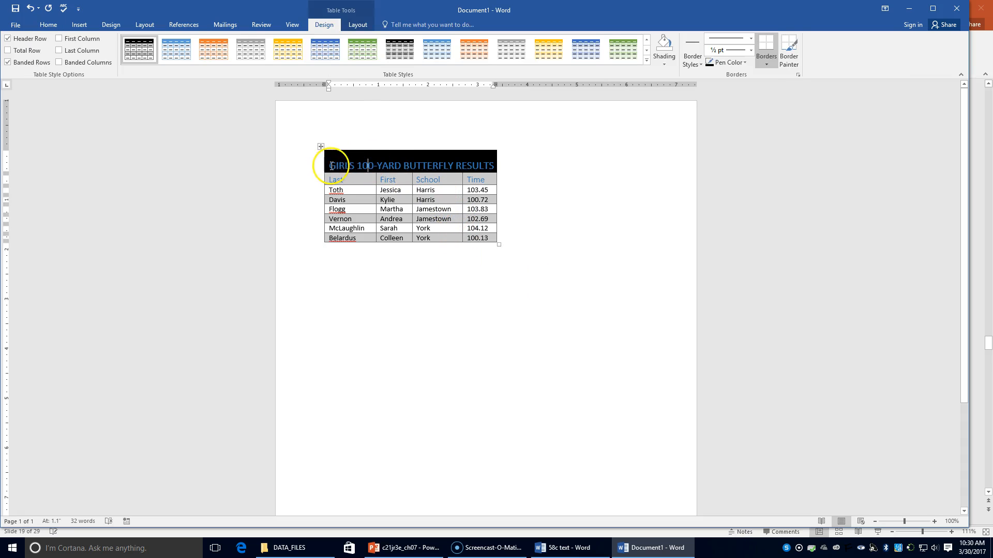
drag(332, 166, 440, 175)
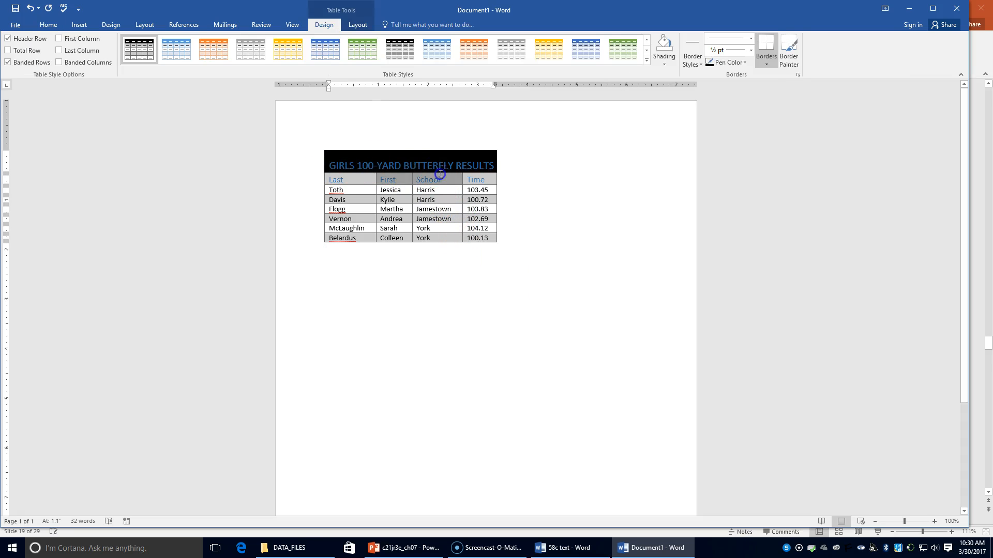
click(327, 165)
click(327, 165)
click(335, 166)
drag(335, 167, 482, 176)
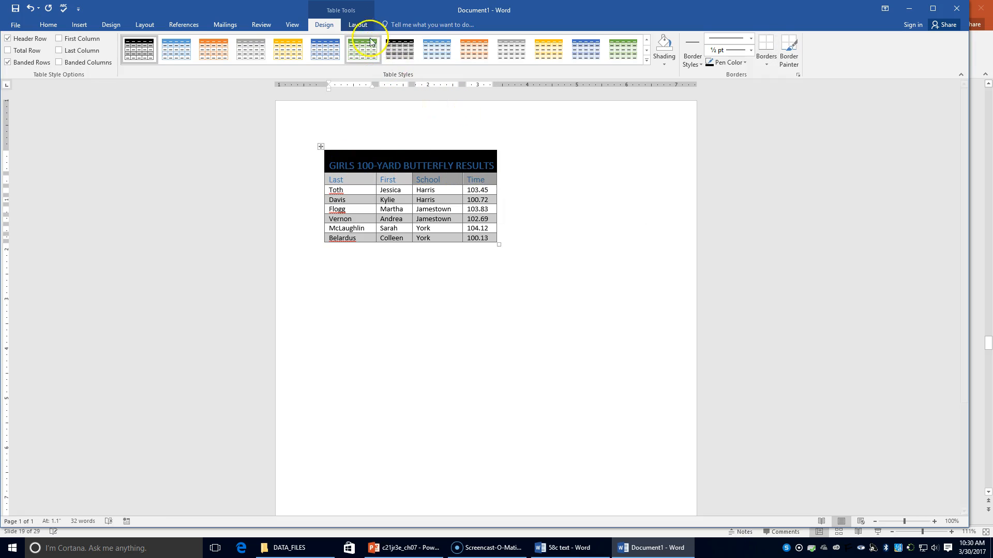
click(358, 24)
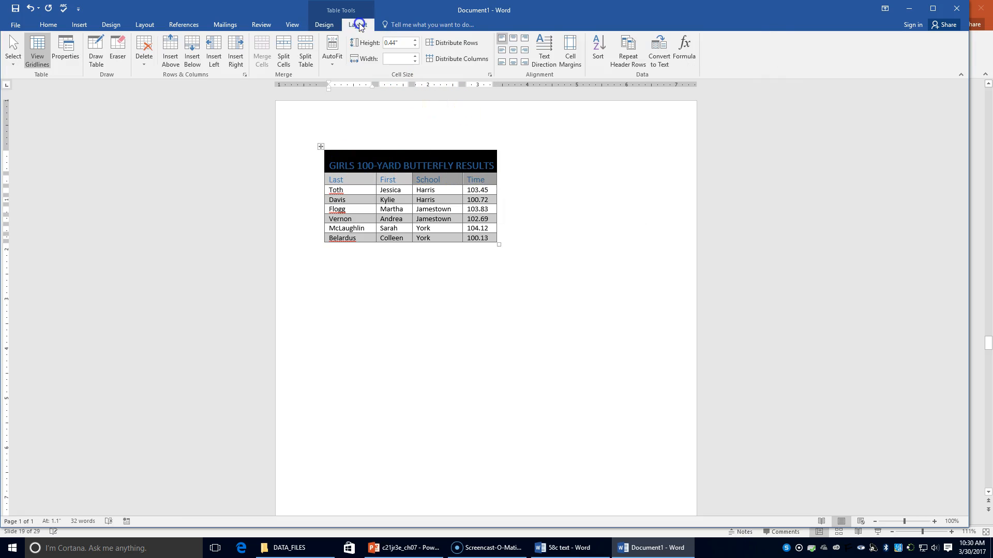
click(514, 39)
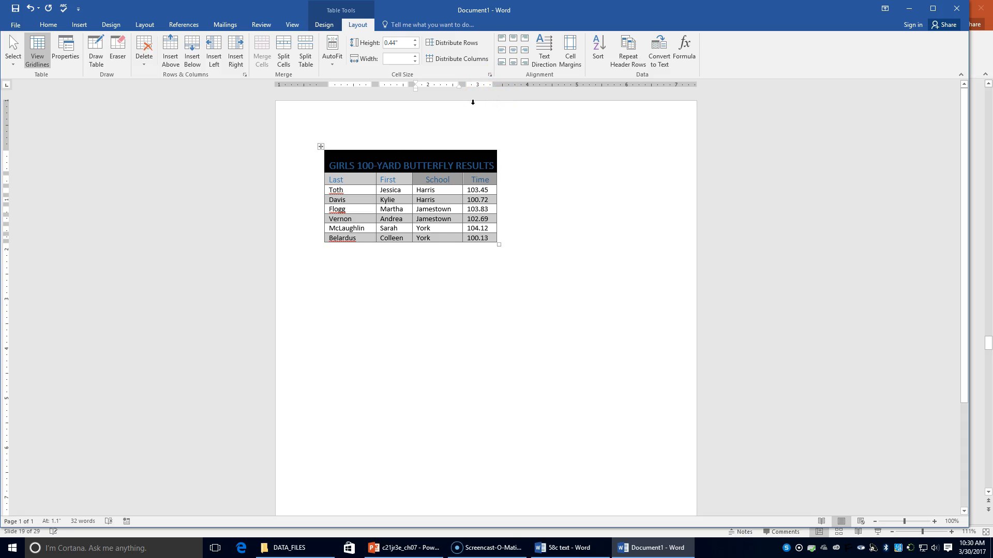
Center the table horizontally on the page through the table properties.
click(392, 164)
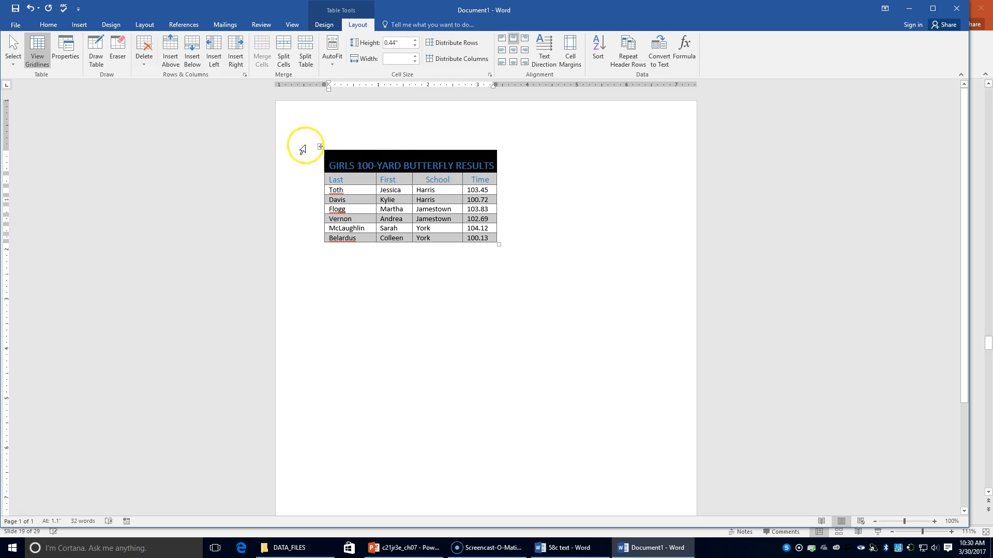
click(55, 59)
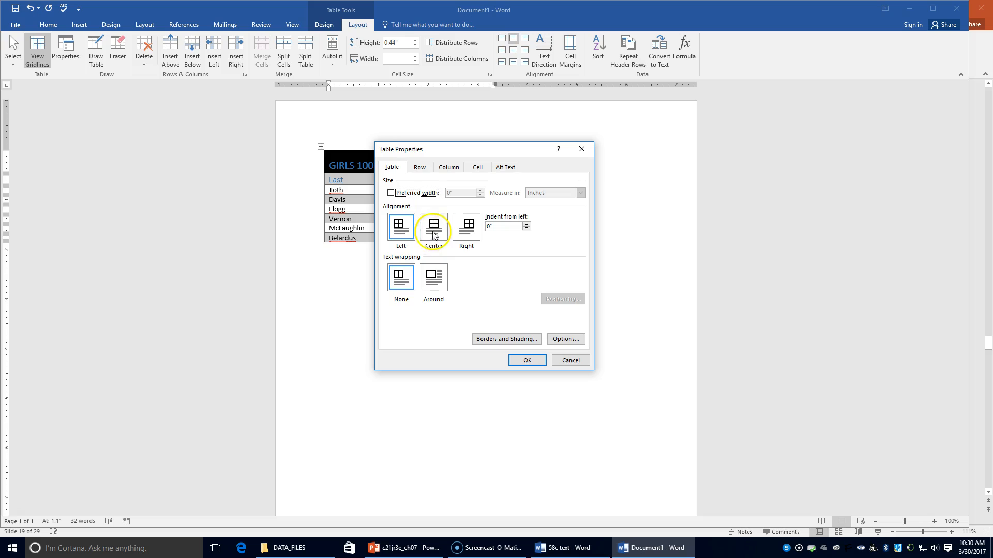
click(433, 229)
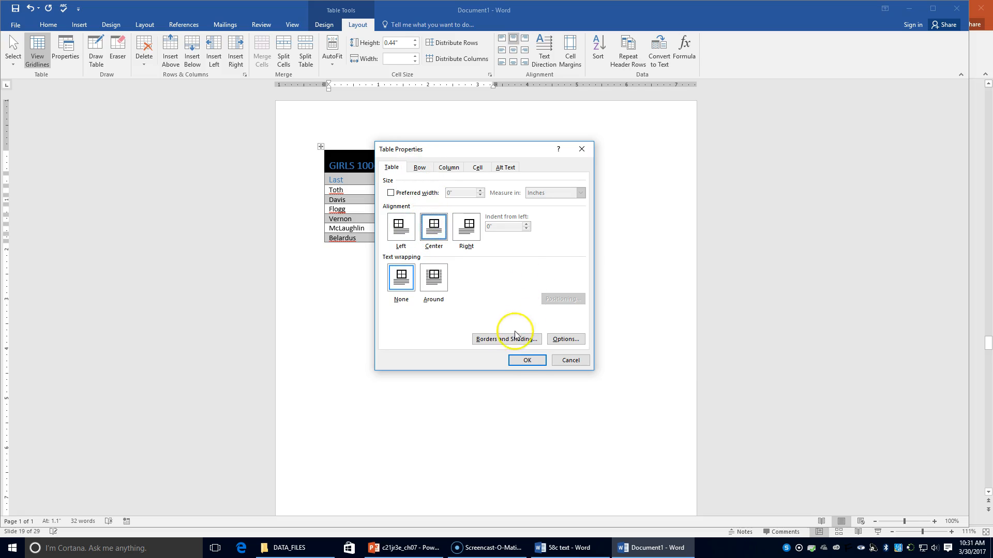
click(517, 359)
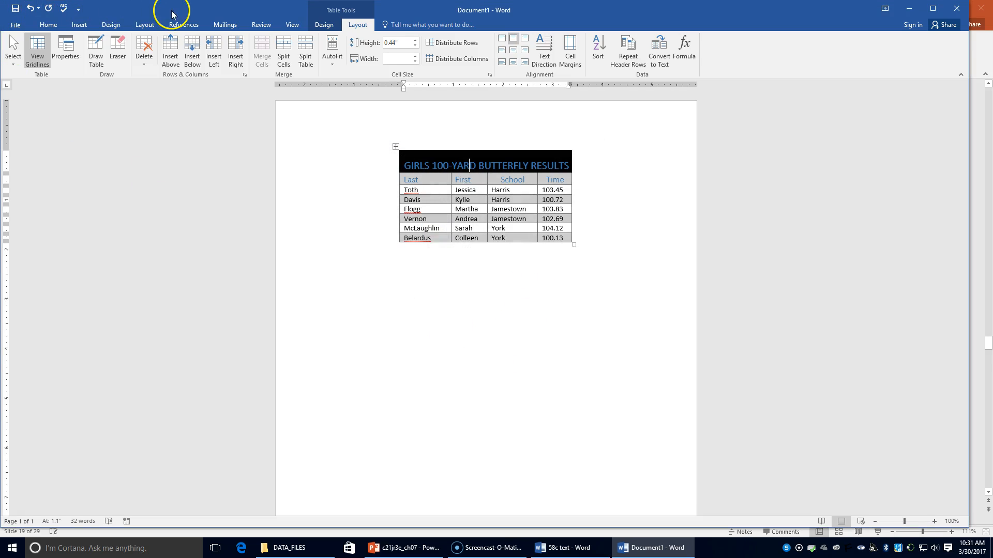
Set the page's vertical alignment to Center for the whole document.
click(130, 25)
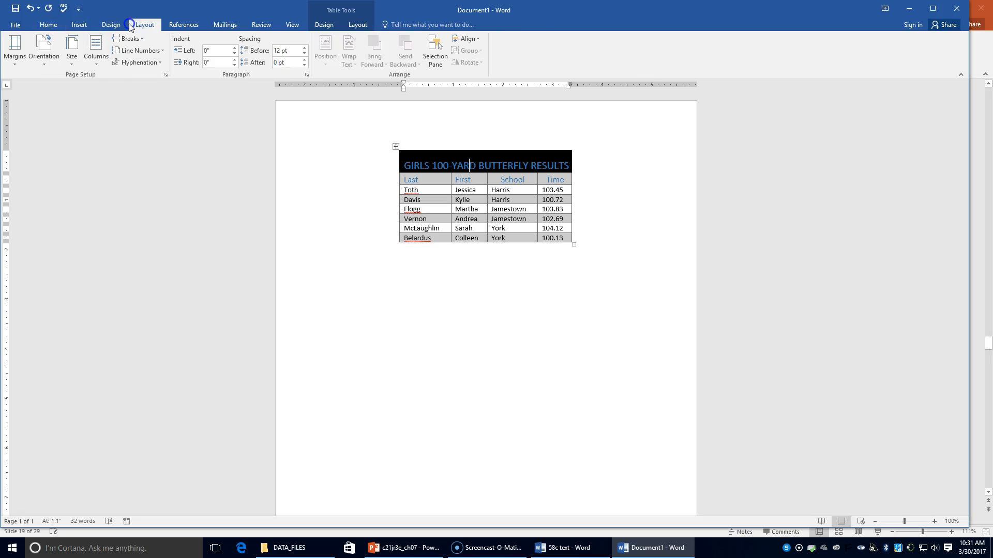
click(163, 76)
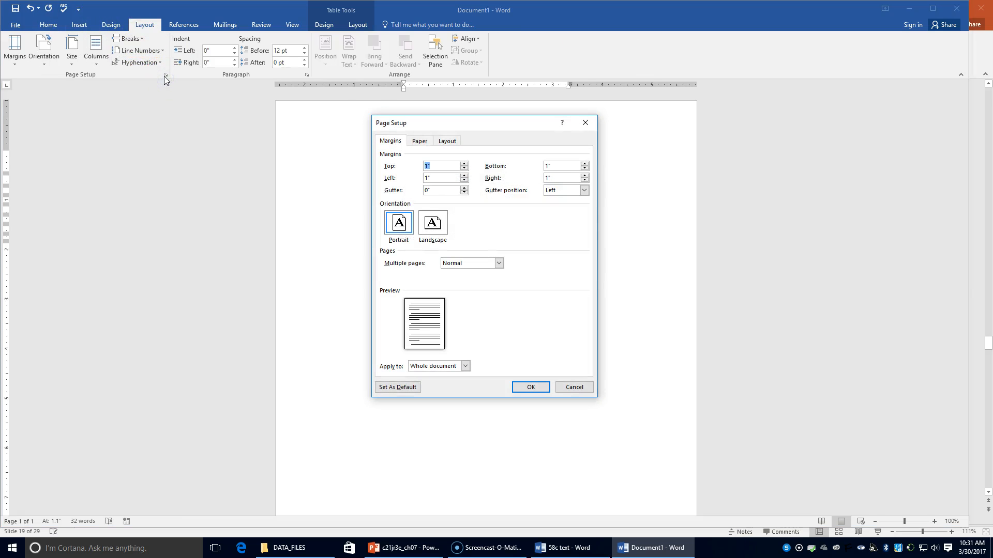
click(445, 140)
click(474, 256)
click(468, 269)
click(531, 388)
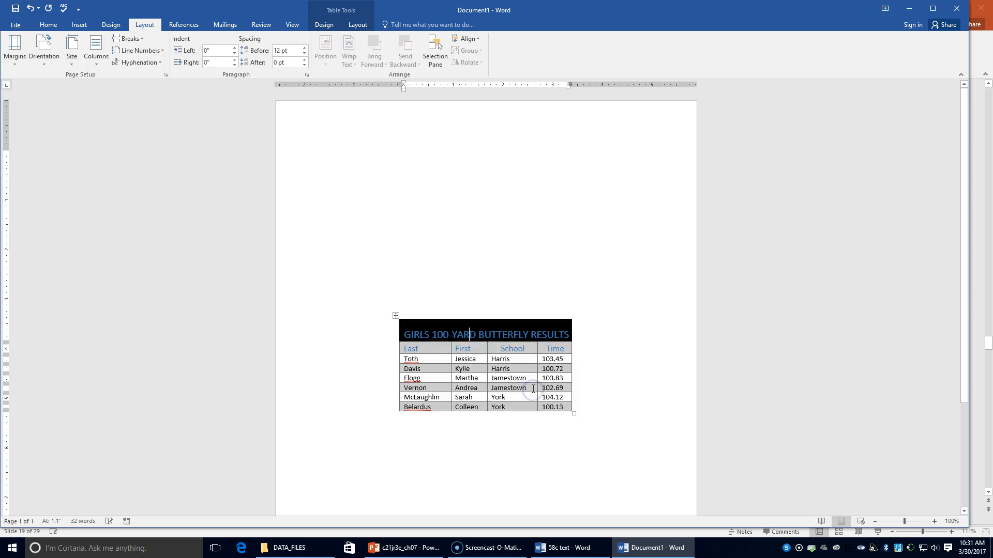
Insert a blank row between the two Jamestown rows of the table.
click(470, 372)
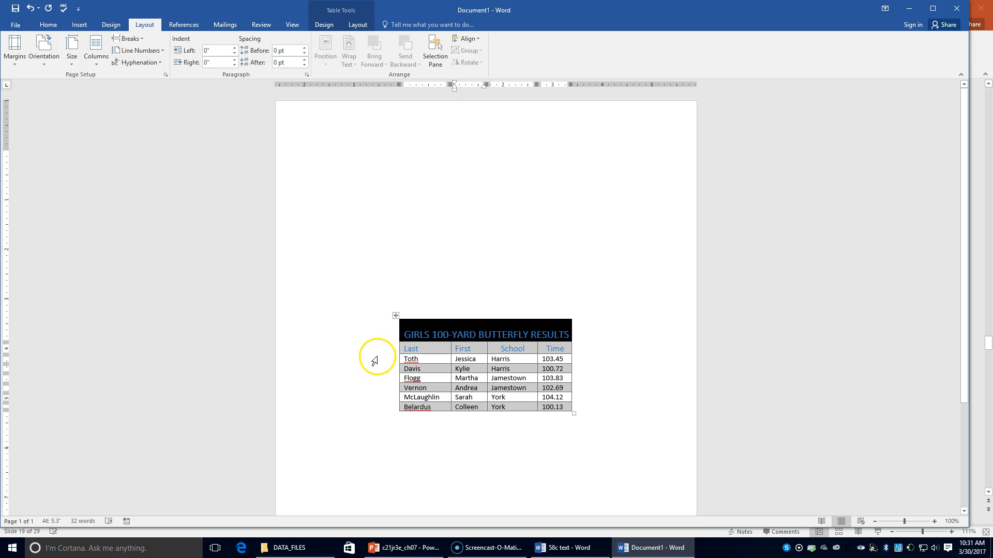
click(436, 407)
click(432, 397)
right_click(430, 393)
click(427, 388)
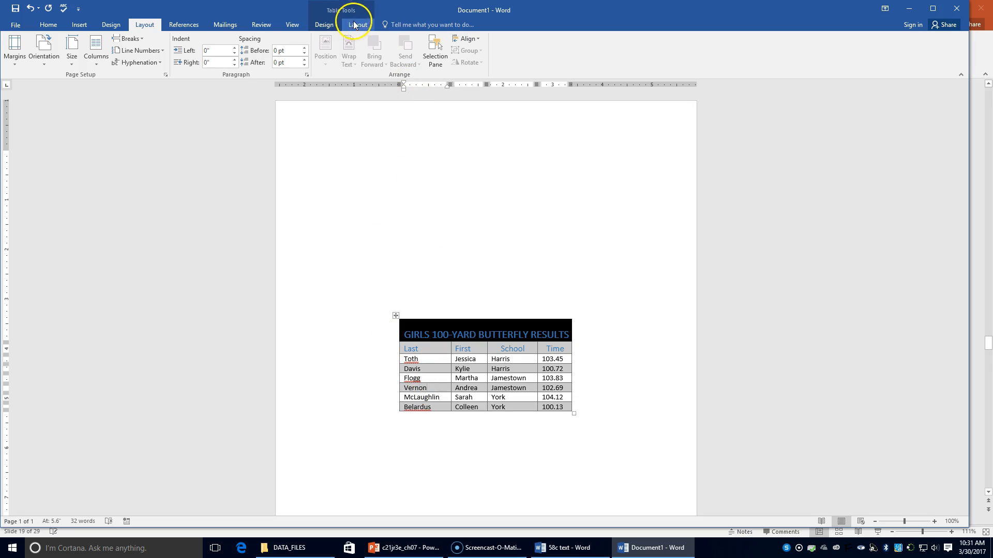
click(364, 29)
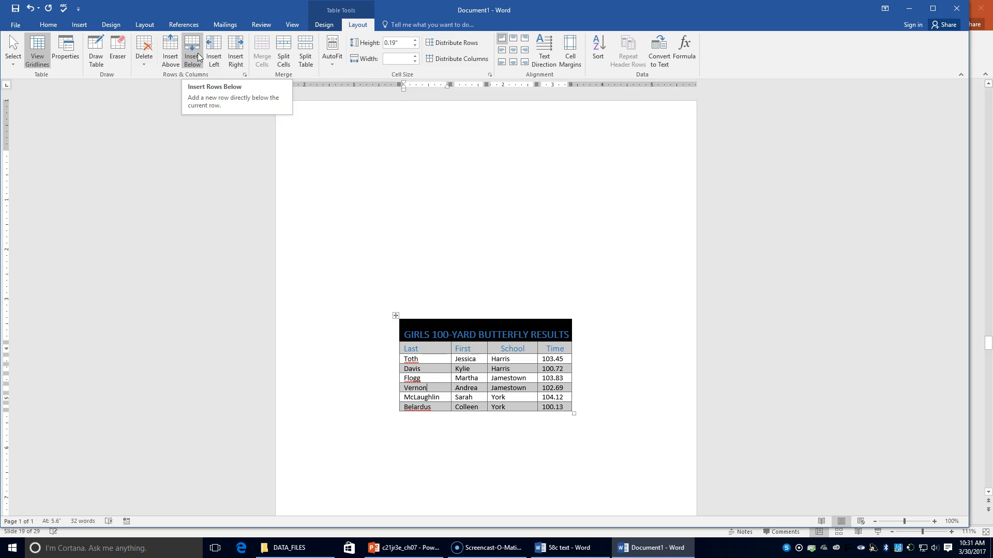
click(176, 52)
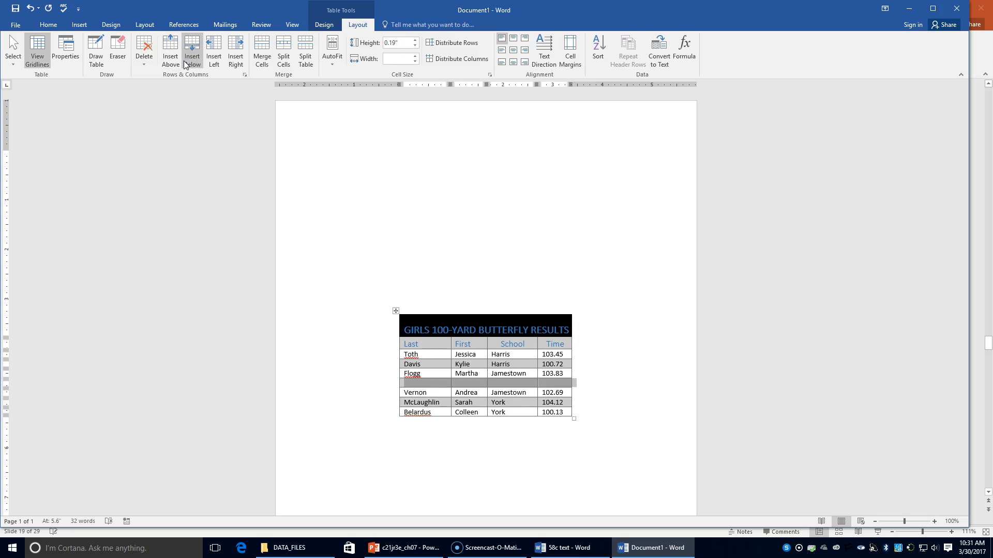
Enter the additional swimmer's last name, first name and school in the blank row.
click(425, 382)
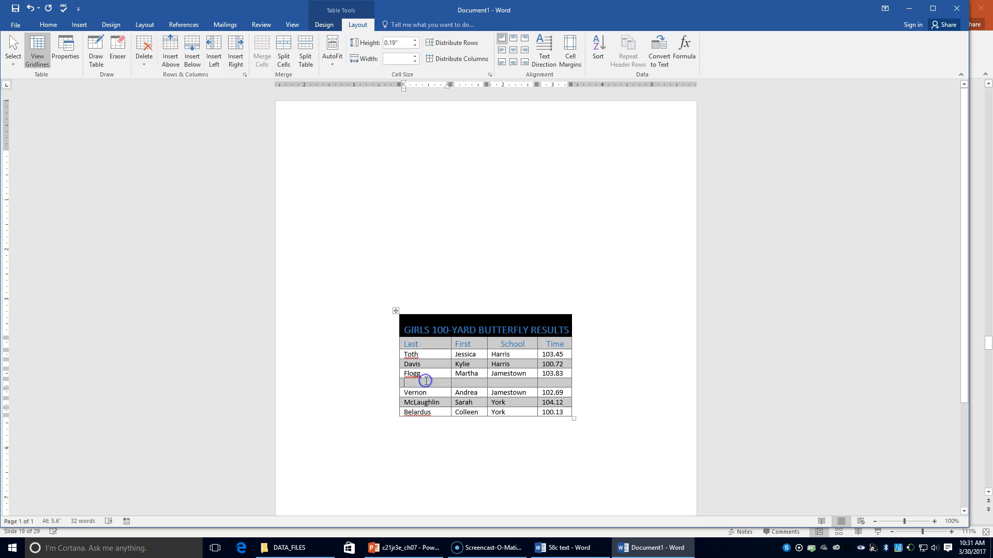
click(427, 381)
click(430, 360)
text(asdf)
key(BackSpace)
key(BackSpace)
key(BackSpace)
key(BackSpace)
text(Floo)
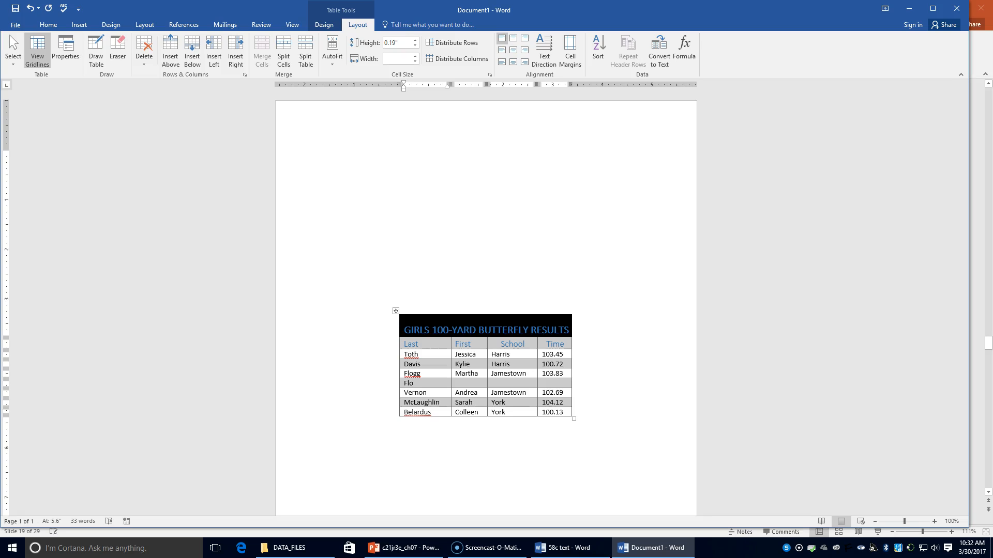
text(gg)
key(Tab)
text(Martha)
key(Tab)
text(Harding)
key(Tab)
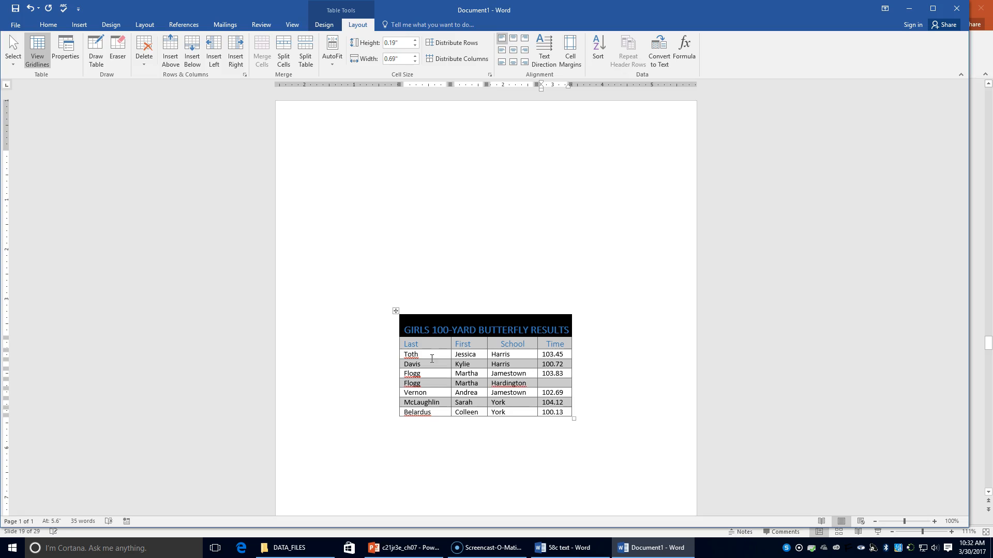
Correct the new row's school to Harding and enter 102.13 as its time.
click(528, 383)
key(BackSpace)
key(BackSpace)
key(BackSpace)
key(Tab)
text(102.13)
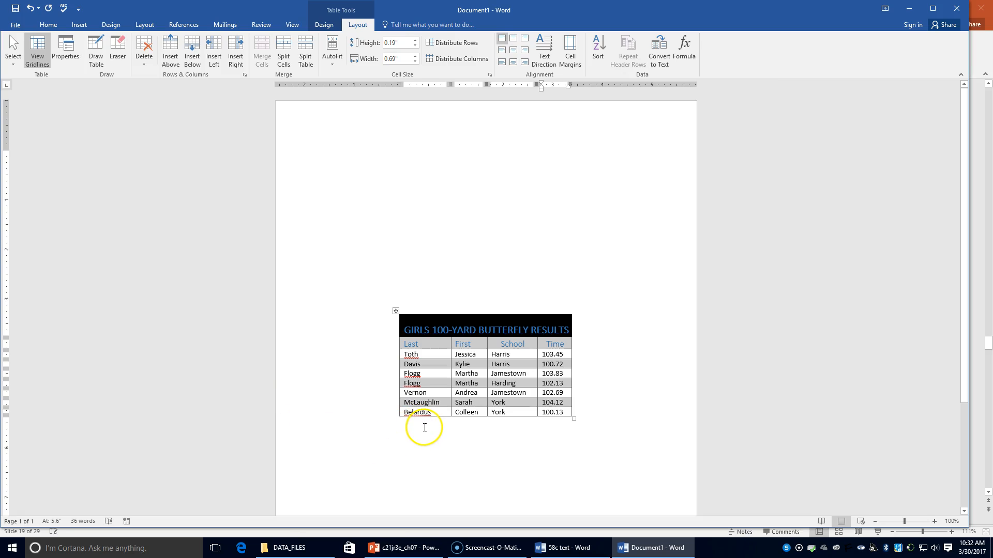
Insert two blank rows directly below the column heading row.
click(429, 371)
click(433, 354)
right_click(433, 354)
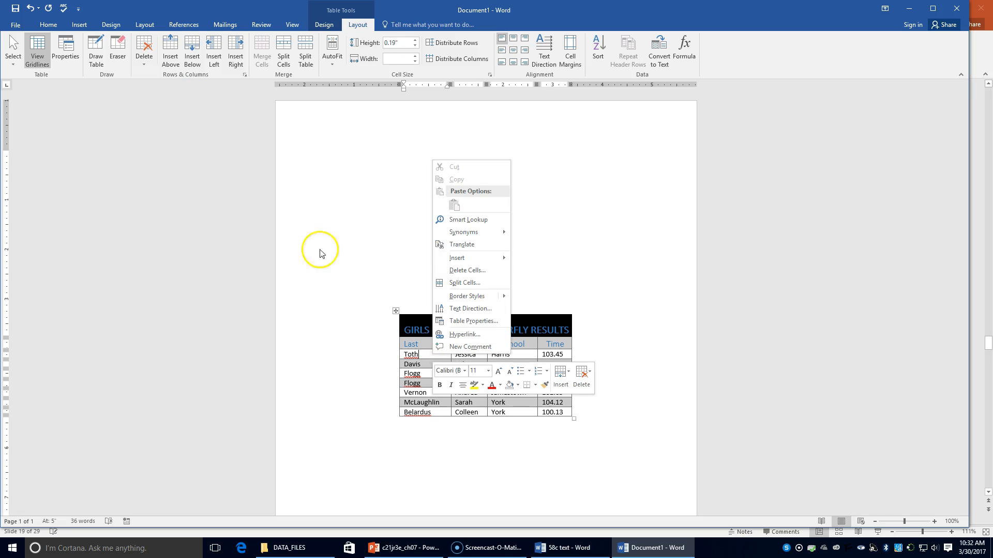
click(170, 50)
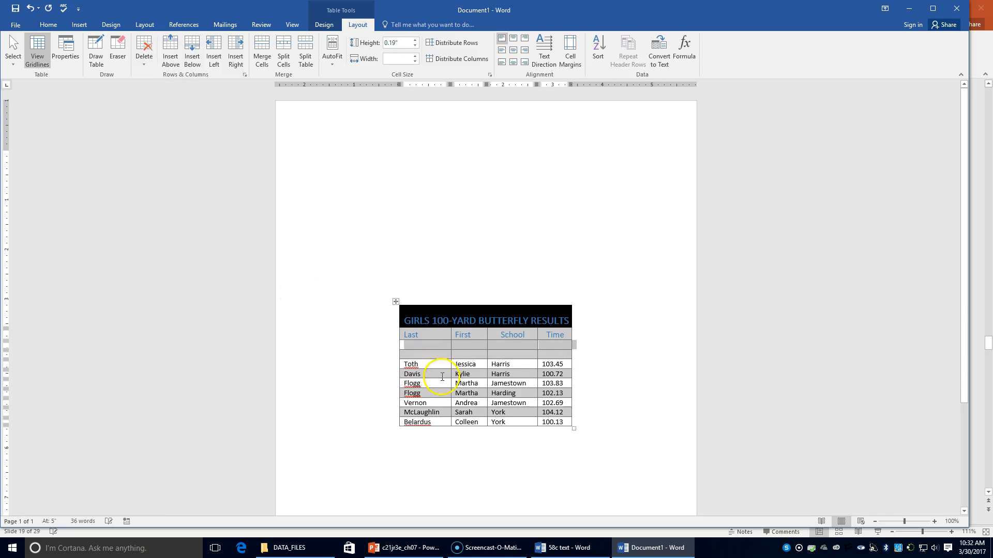
Move the contents of the Harding row into the first blank row below the column headings.
click(401, 394)
click(406, 394)
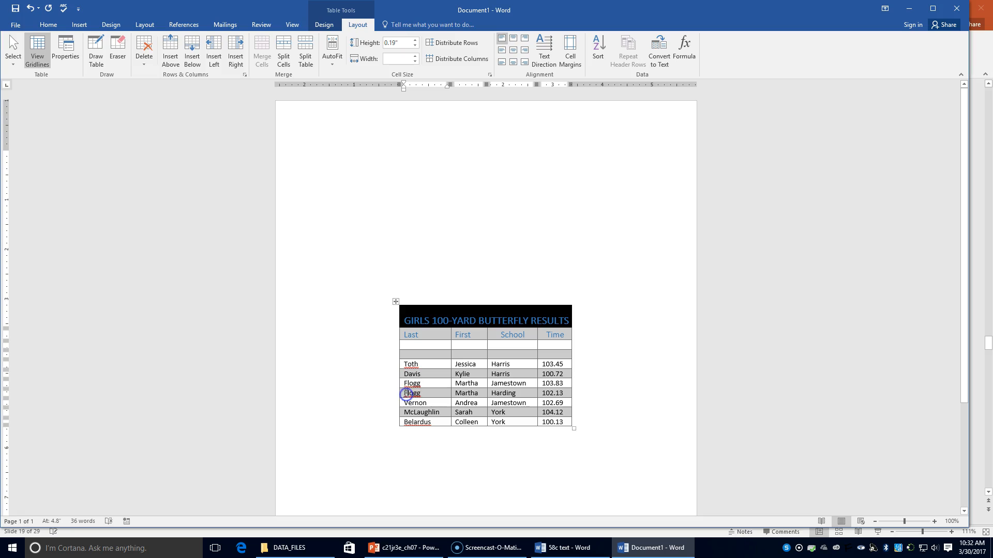
drag(405, 393, 537, 392)
key(ctrl+c)
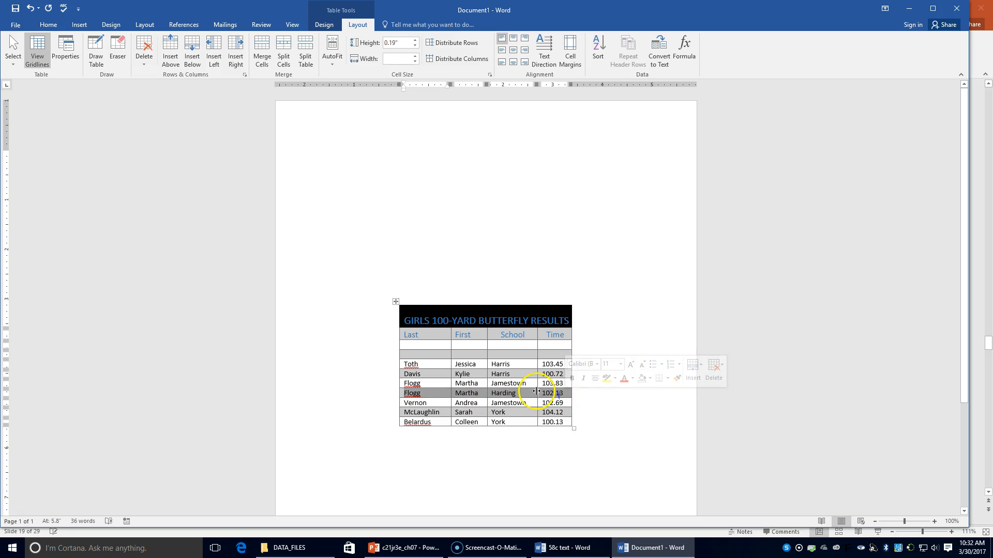
key(Delete)
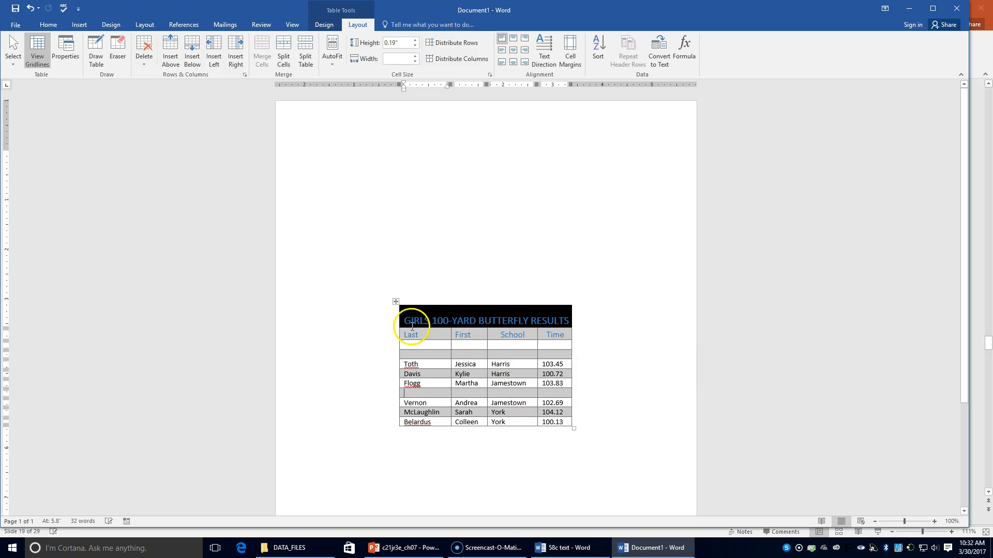
click(417, 349)
key(ctrl+v)
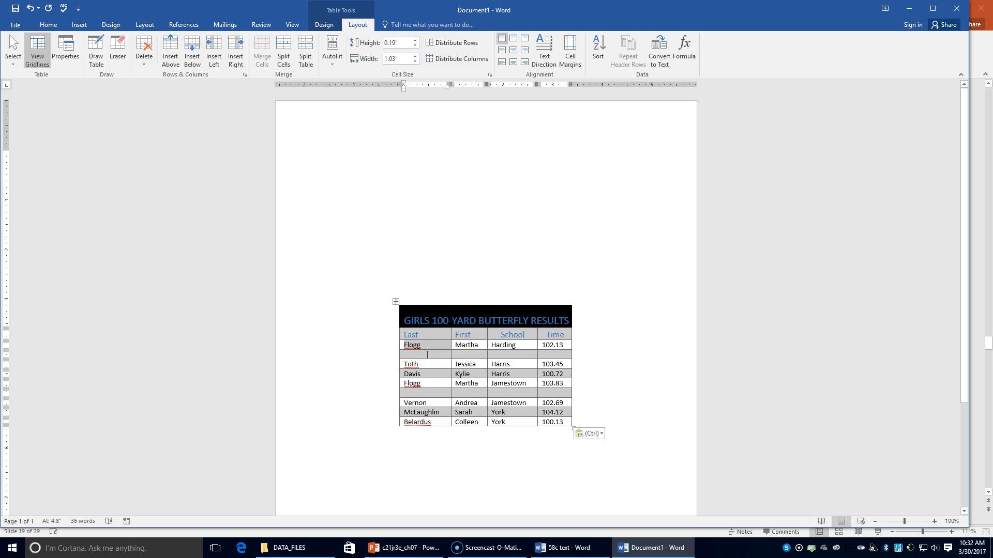
Fill the second blank row with the other swimmer's last and first names, school Harding and time 101.14.
click(427, 355)
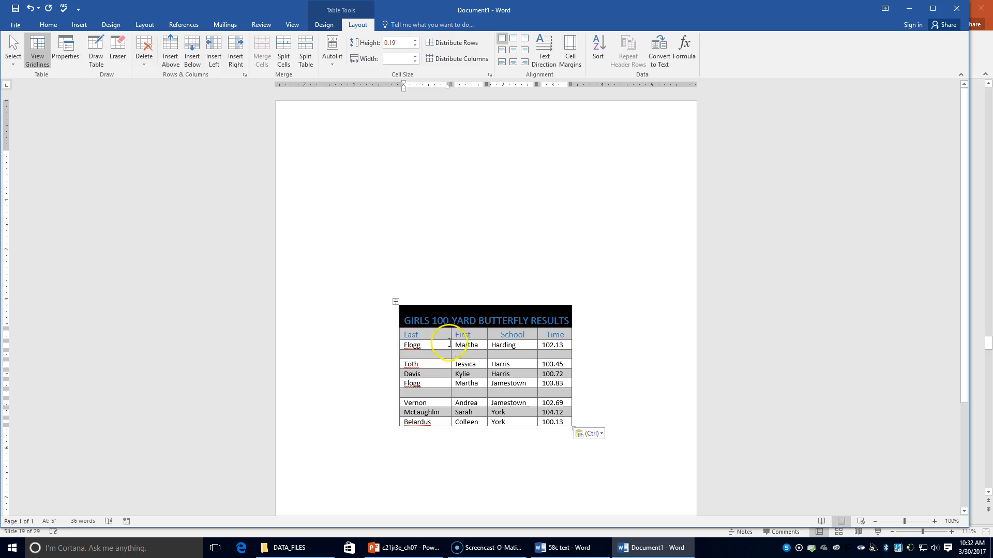
text(Sabcg)
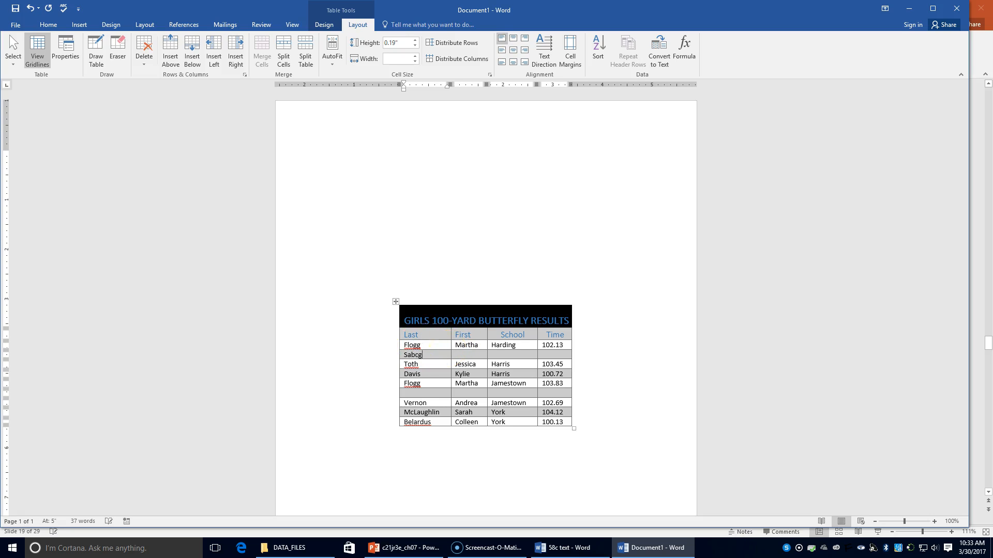
text(he)
key(BackSpace)
key(BackSpace)
key(BackSpace)
key(BackSpace)
text(nche)
key(Tab)
text(Corina)
key(Tab)
text(Harding)
key(Tab)
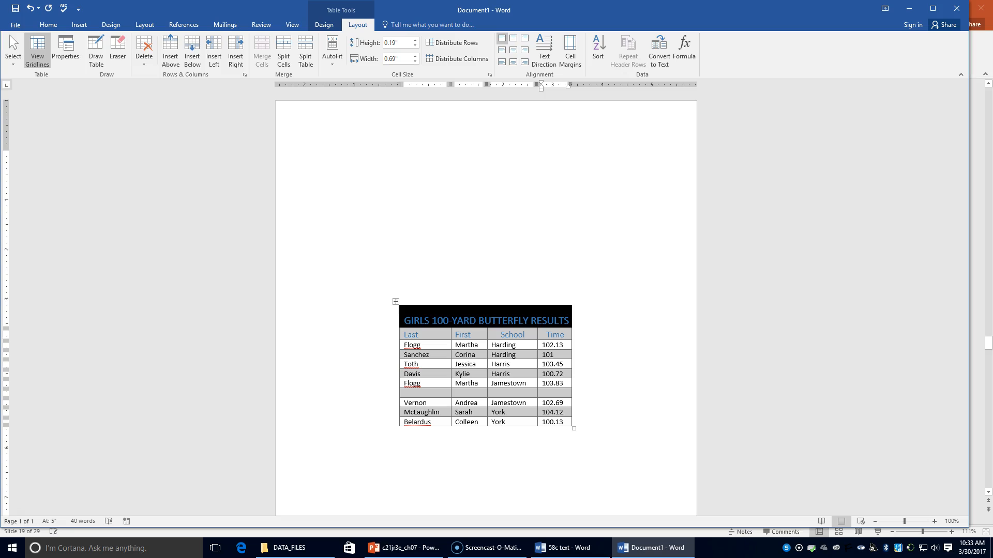
text(101.14)
Delete the empty row between the two Jamestown rows.
click(452, 394)
drag(442, 395, 554, 396)
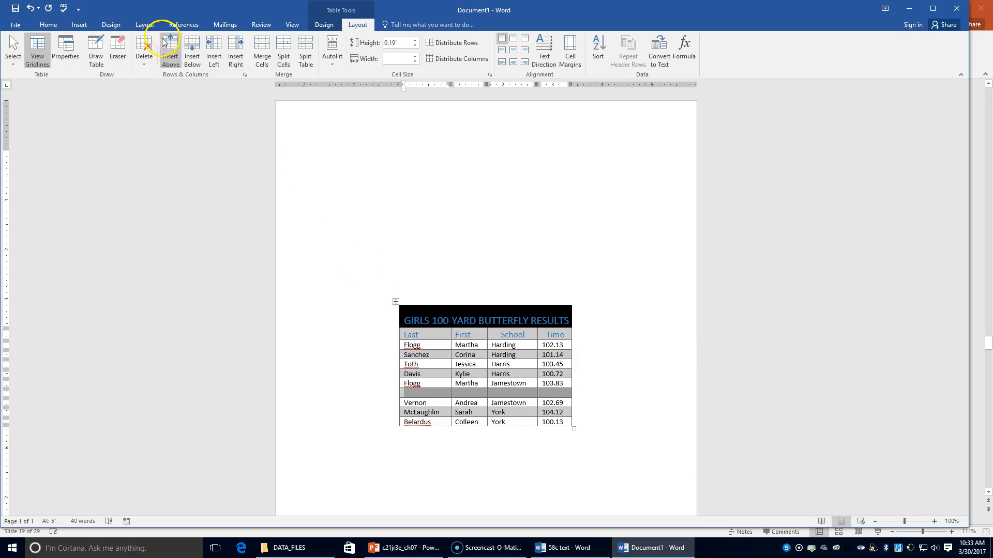
click(144, 55)
click(166, 100)
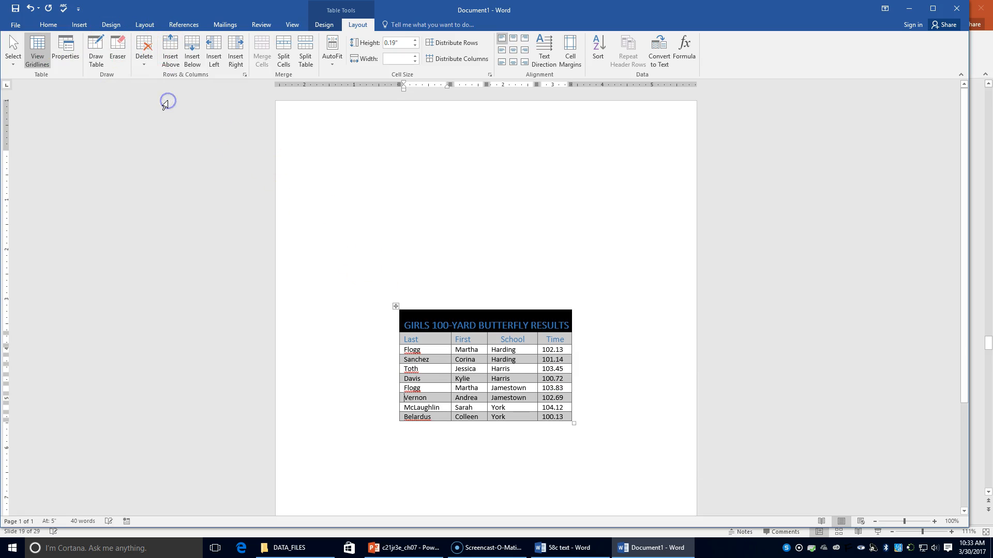
click(597, 48)
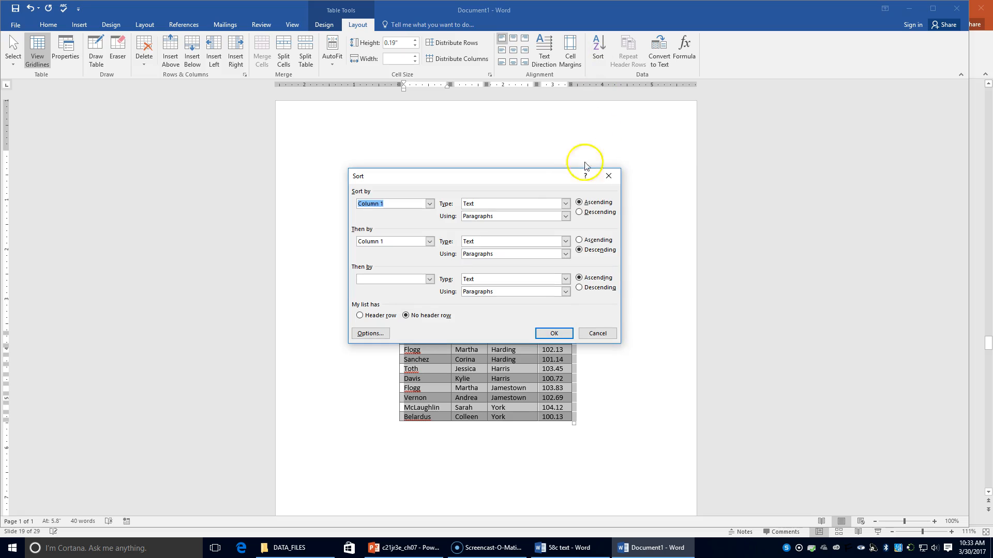
click(429, 204)
click(429, 204)
click(377, 315)
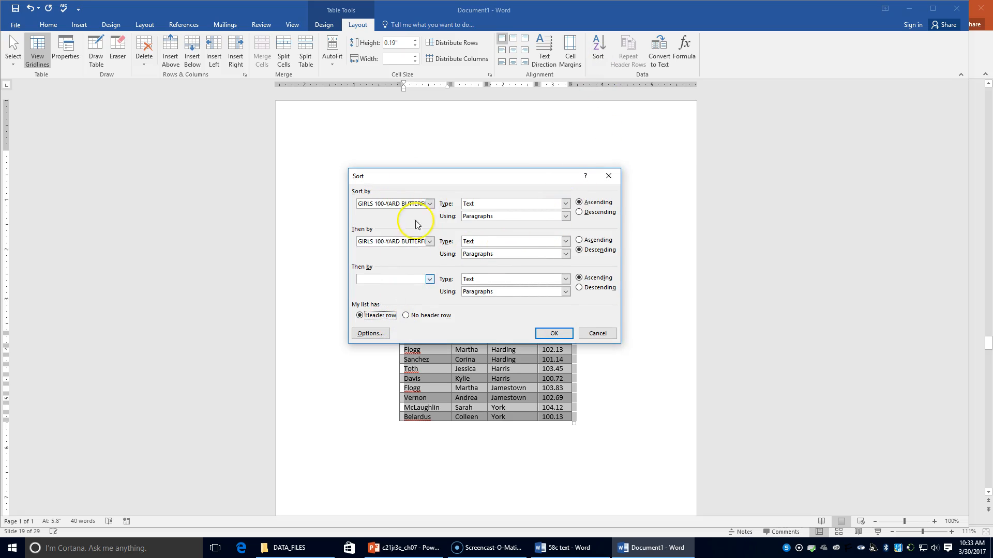
click(430, 204)
click(430, 204)
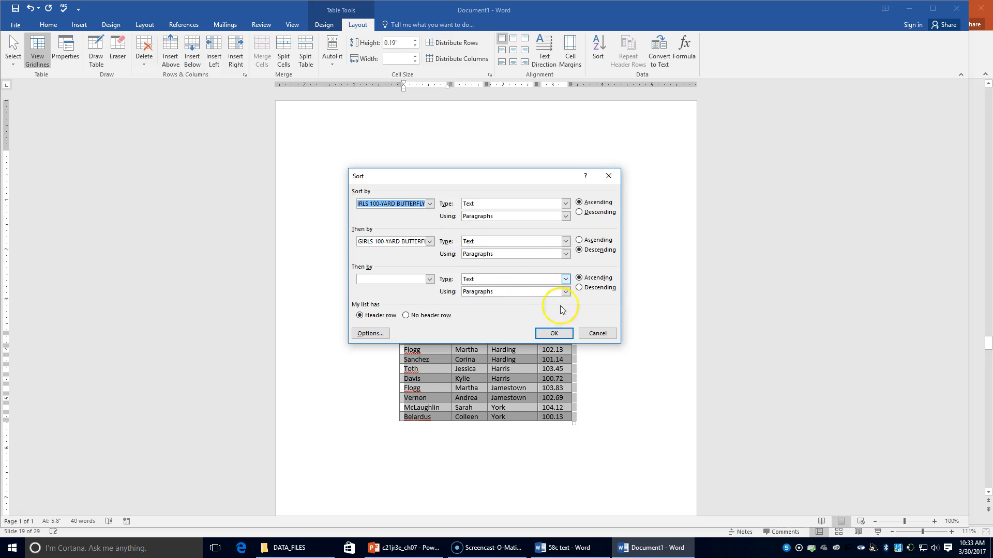
click(606, 333)
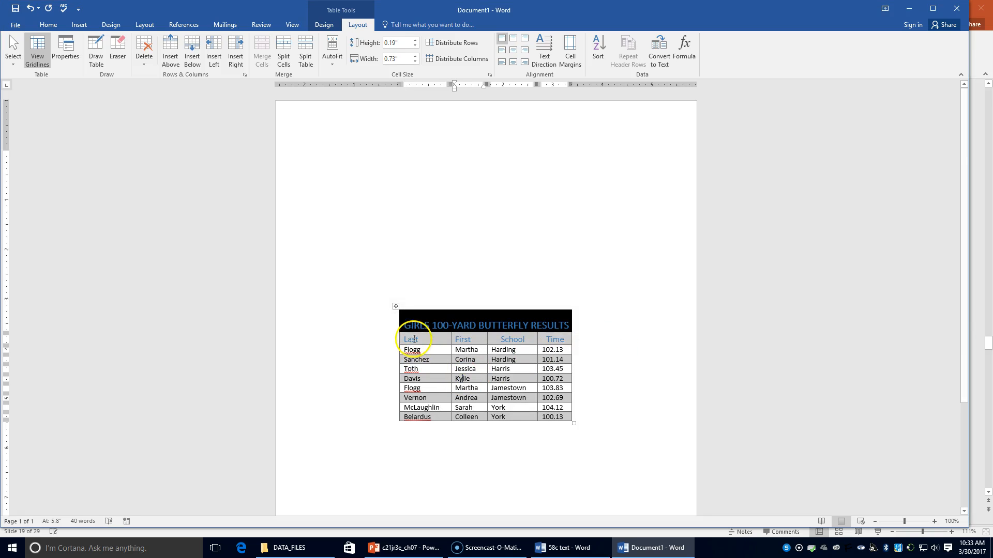
Sort the butterfly table below its title, treating the column headings as header row, by School ascending, then by Time descending as numbers.
click(402, 340)
drag(402, 339, 565, 414)
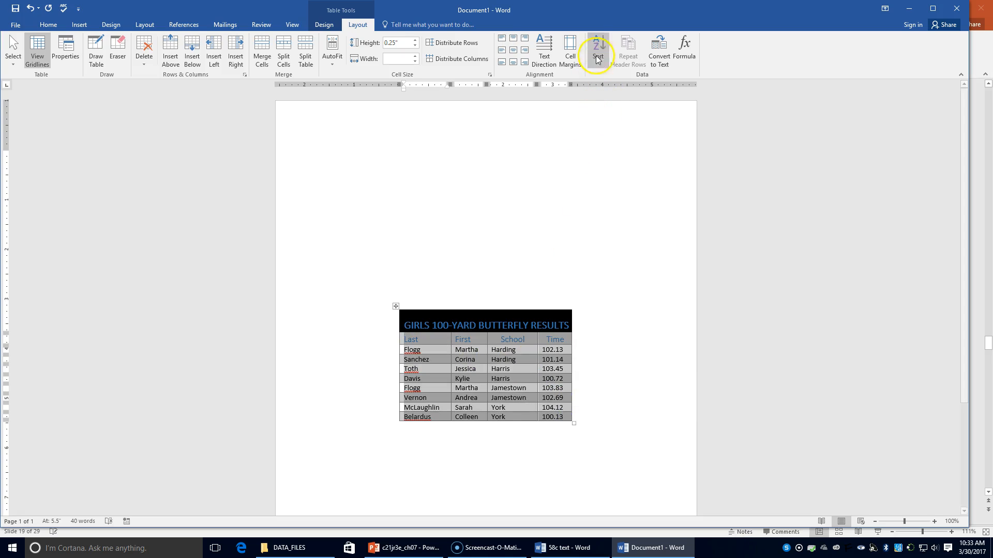
click(598, 49)
click(372, 315)
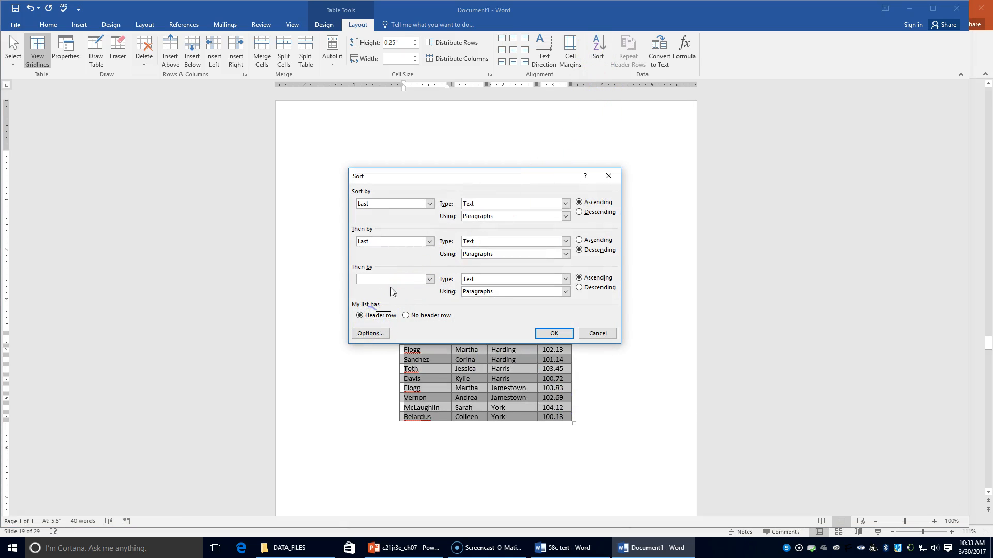
click(429, 203)
click(418, 227)
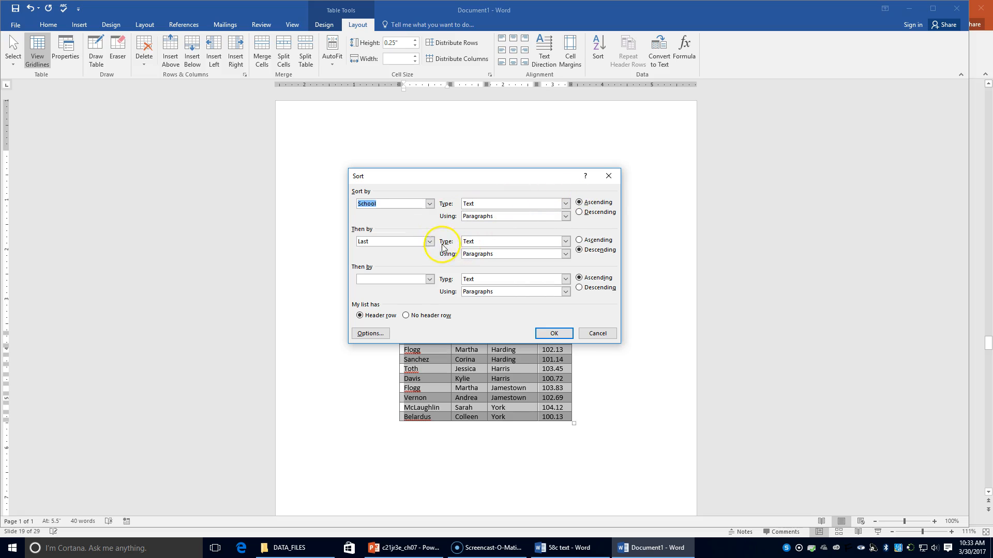
click(429, 241)
click(420, 278)
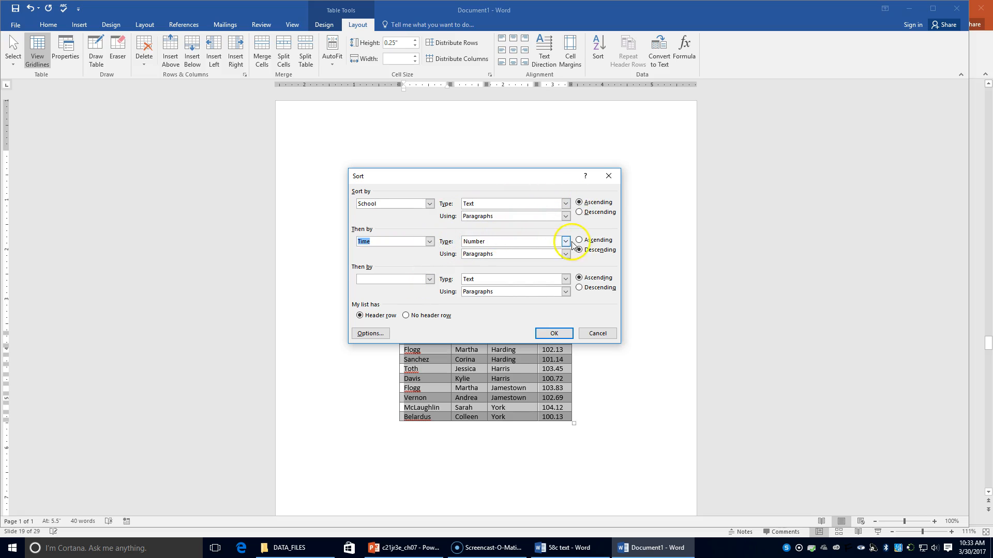
click(557, 334)
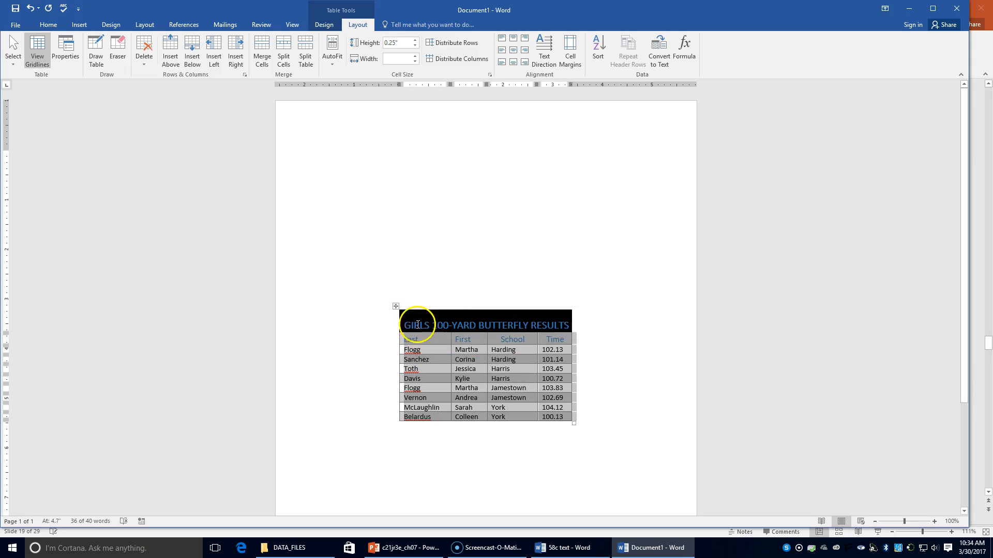
Reapply the School ascending, Time descending sort to the heading and swimmer rows, with the header row option on.
click(415, 323)
drag(406, 341, 571, 419)
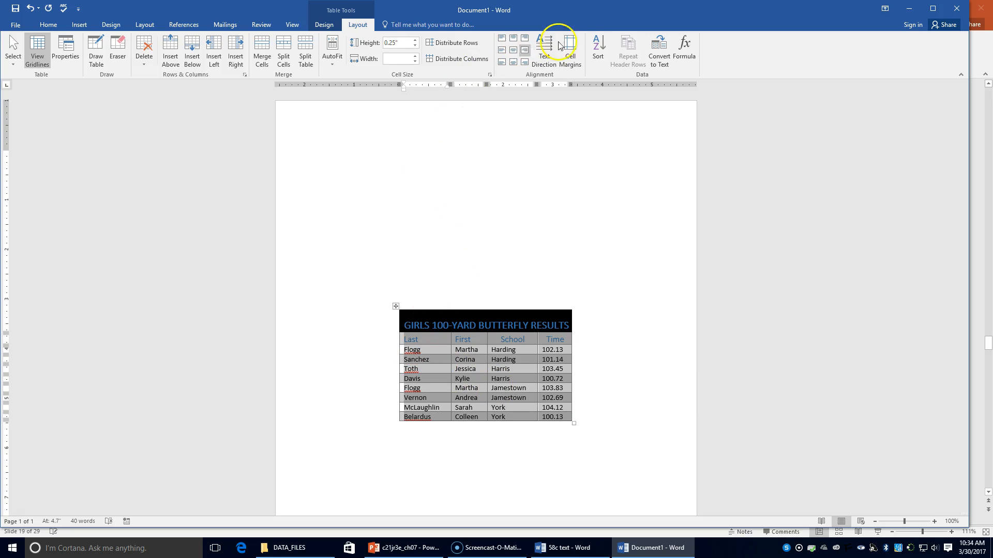
click(610, 41)
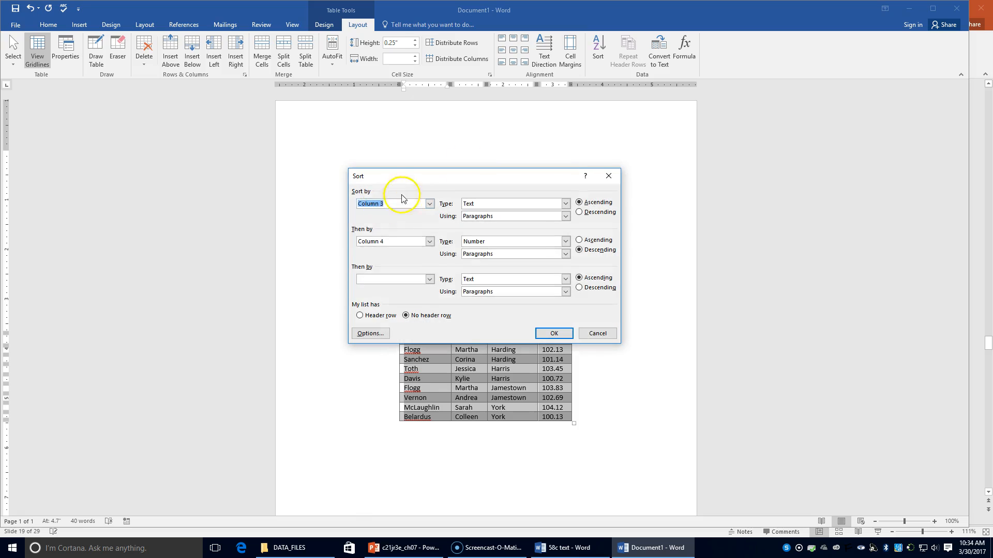
click(361, 316)
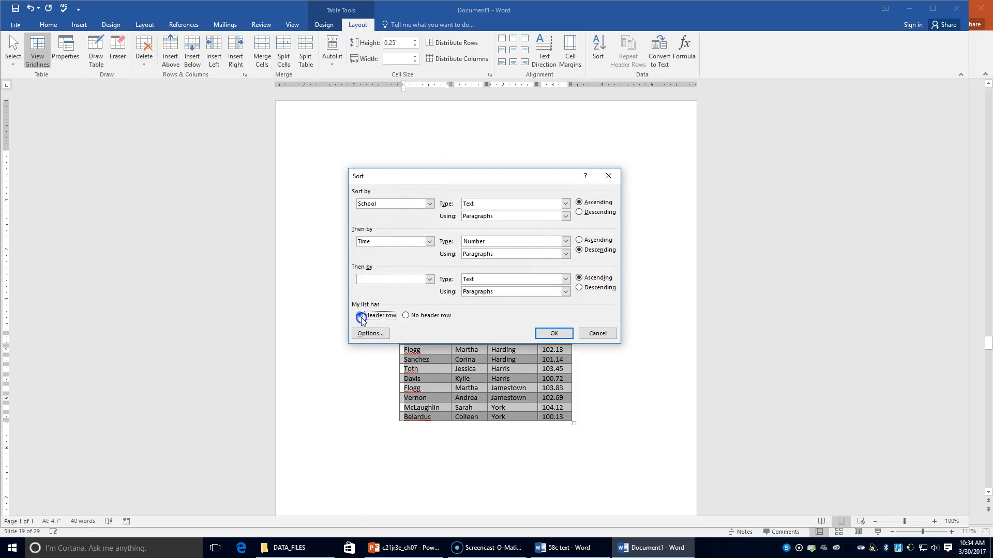
click(429, 204)
click(430, 204)
click(429, 242)
click(429, 242)
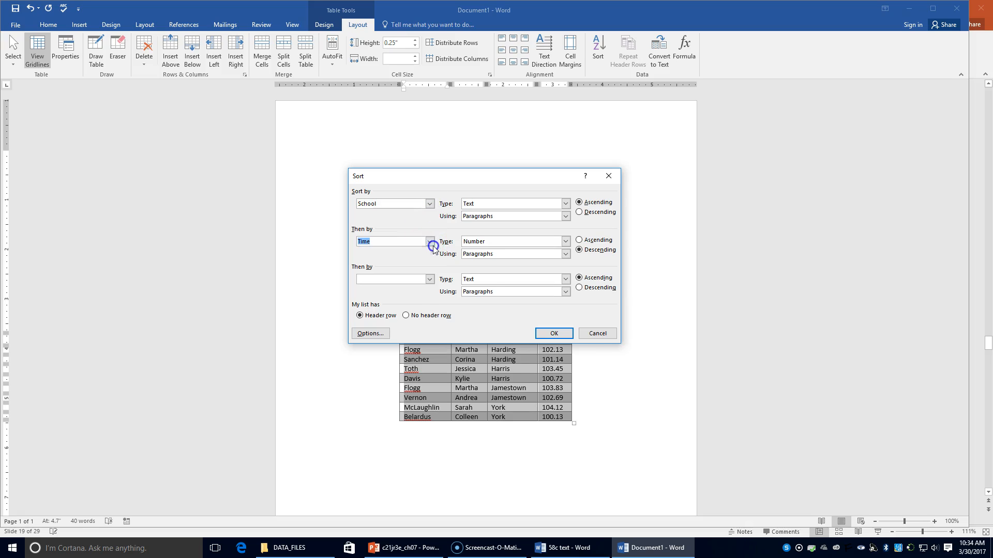
click(565, 332)
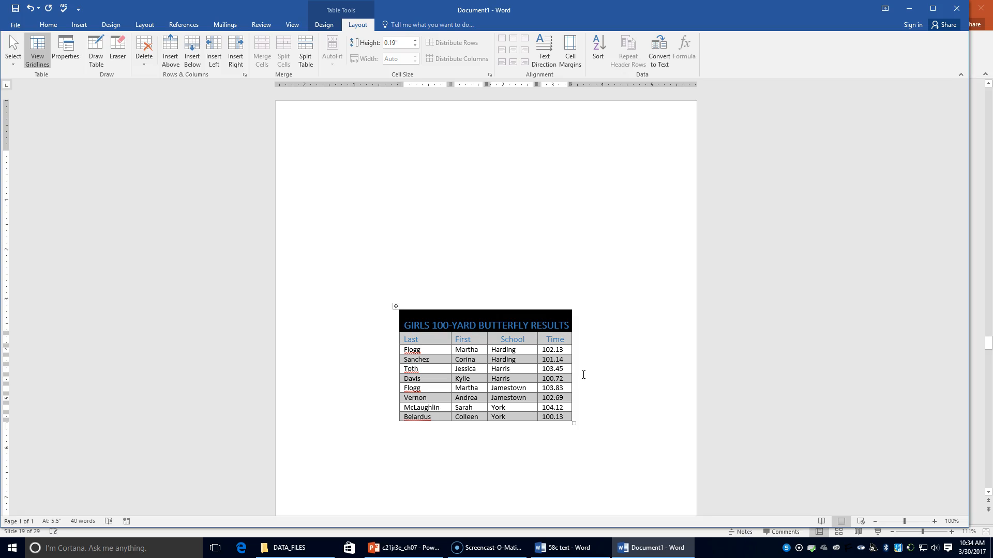
Set the height of all swimmer rows below the column headings to 0.3".
click(341, 161)
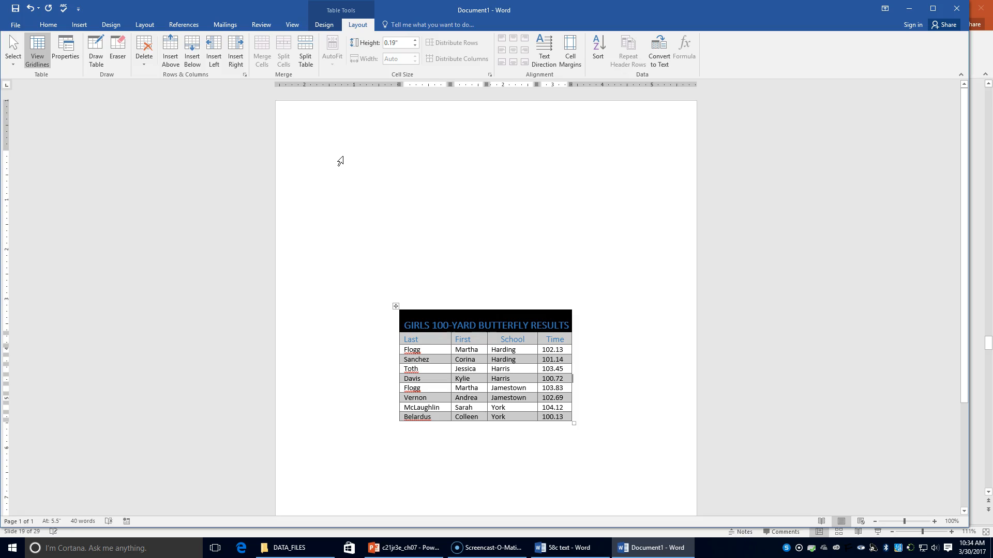
click(428, 342)
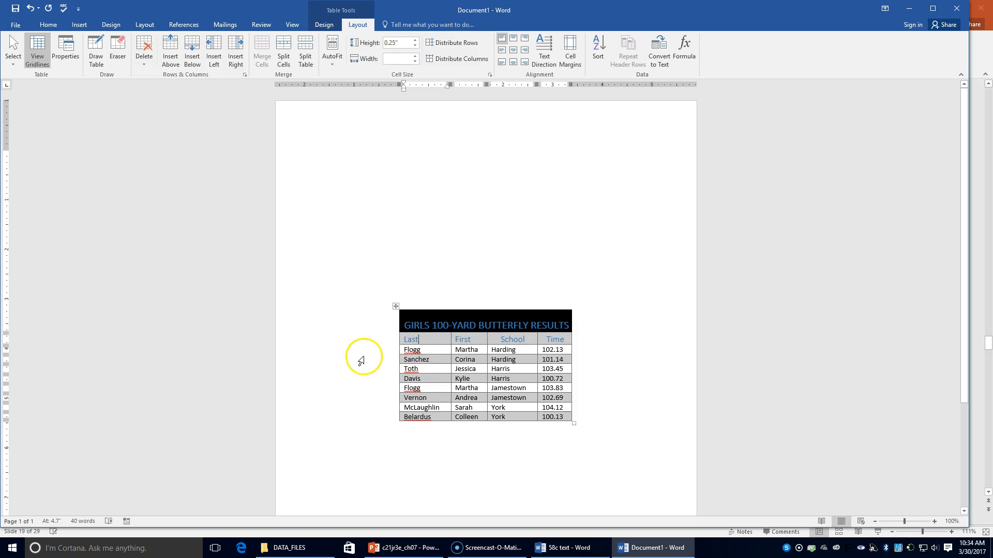
click(405, 350)
drag(405, 350, 553, 417)
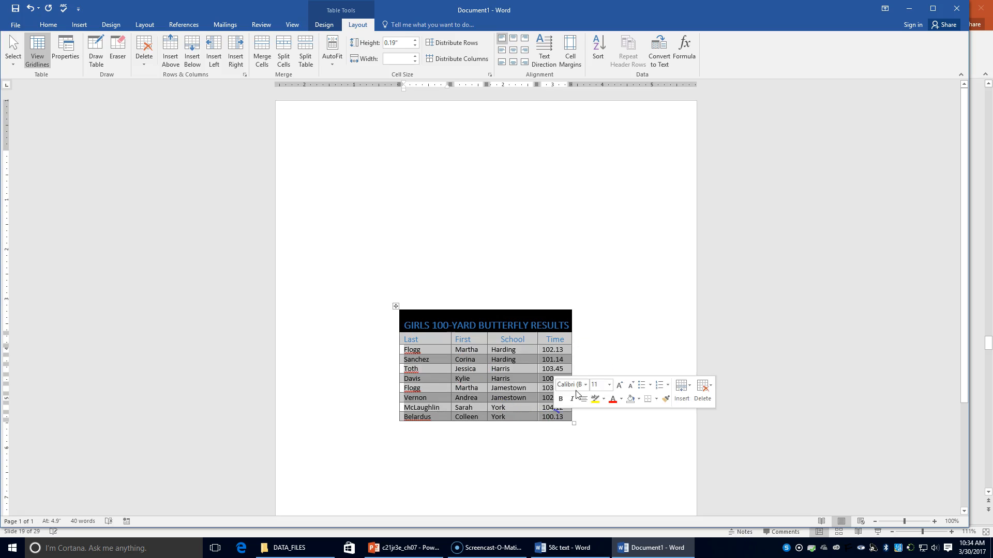
click(402, 46)
text(0.3)
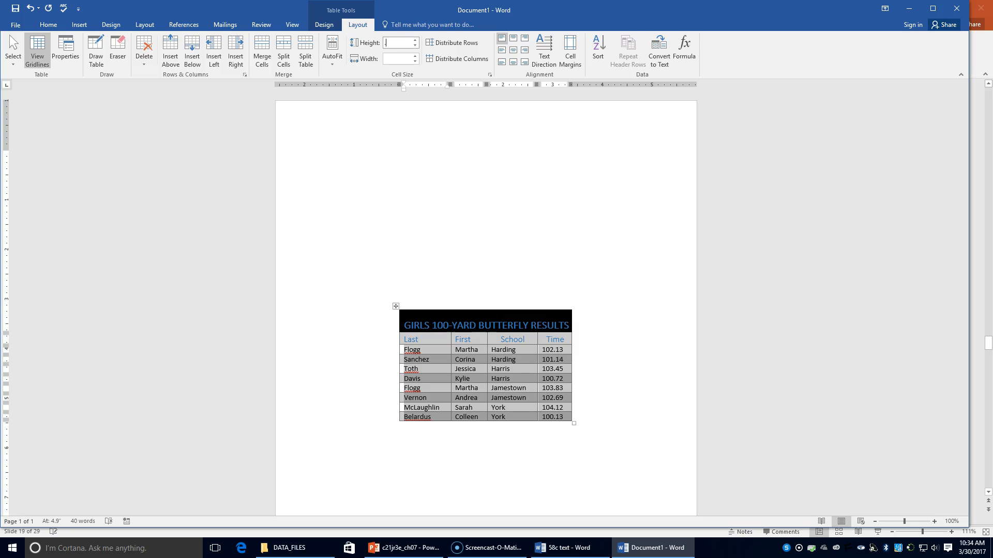
key(Return)
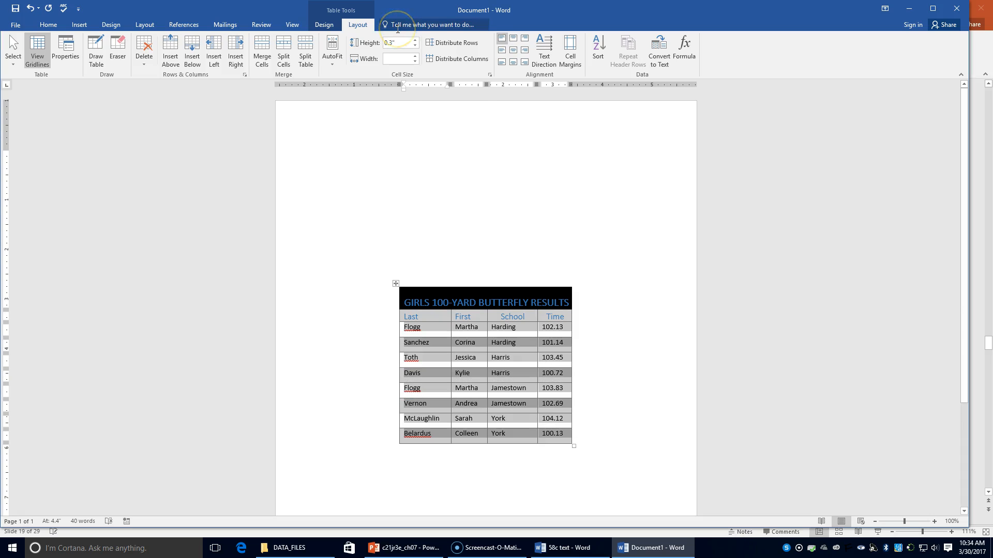
Save the document as "58d table" in the Chapter 7 folder and close it.
click(15, 25)
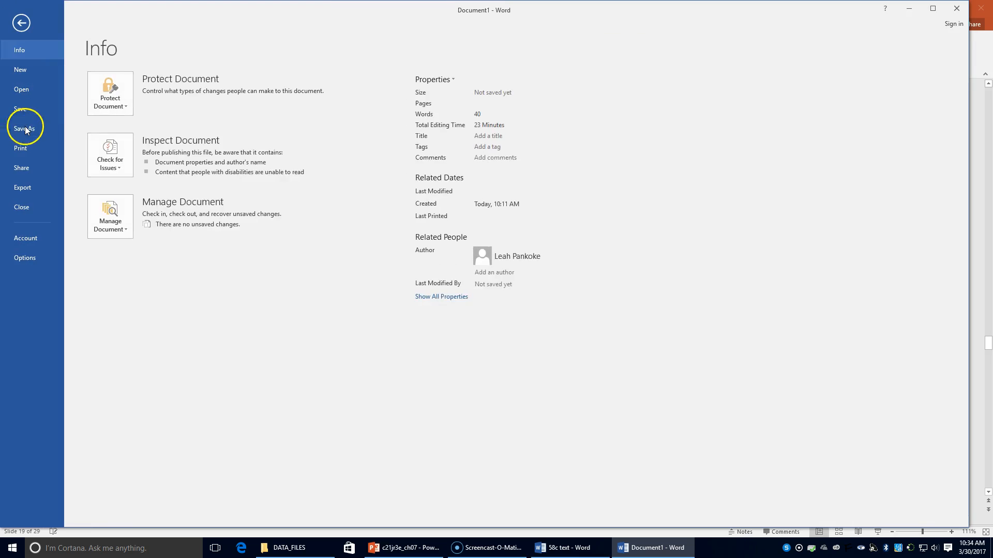
click(24, 129)
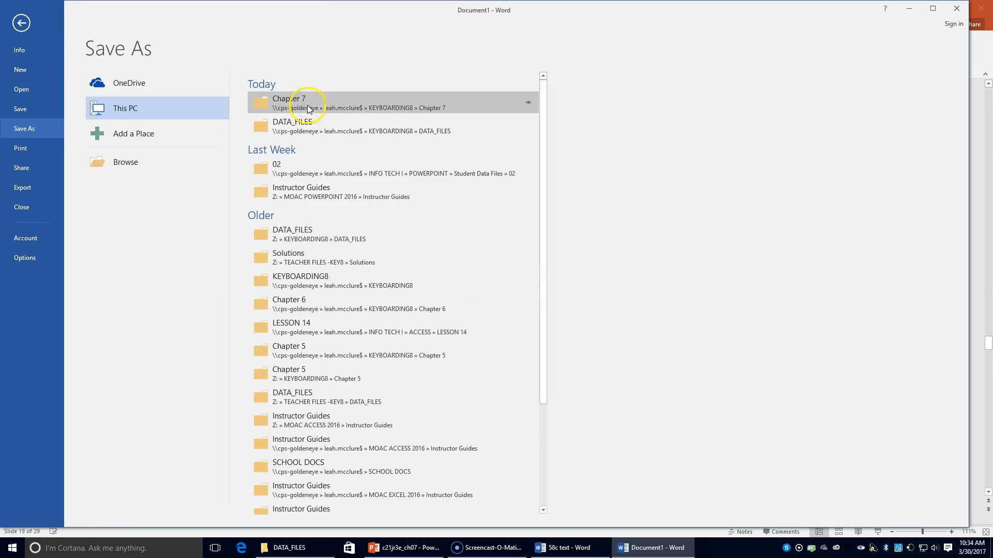
click(306, 103)
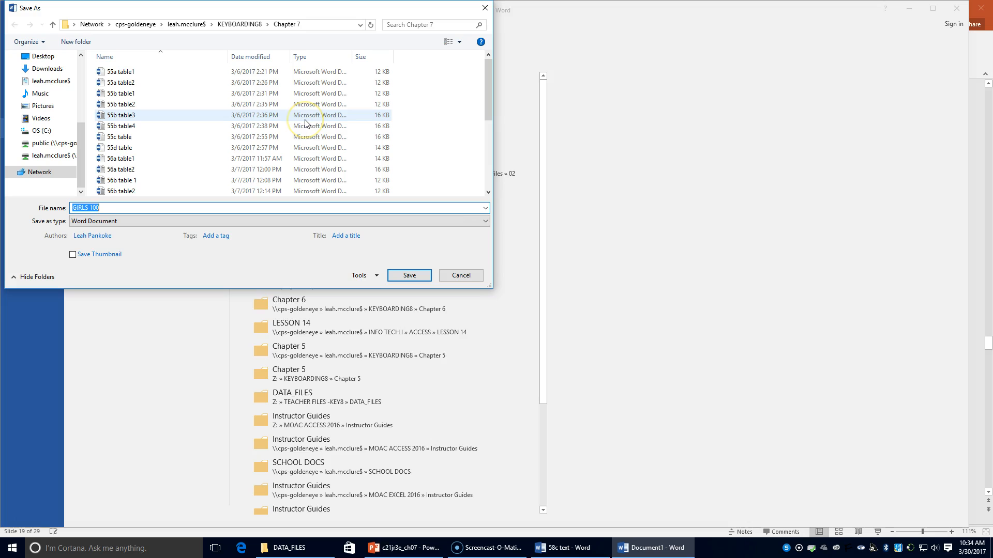
text(58d table)
key(Return)
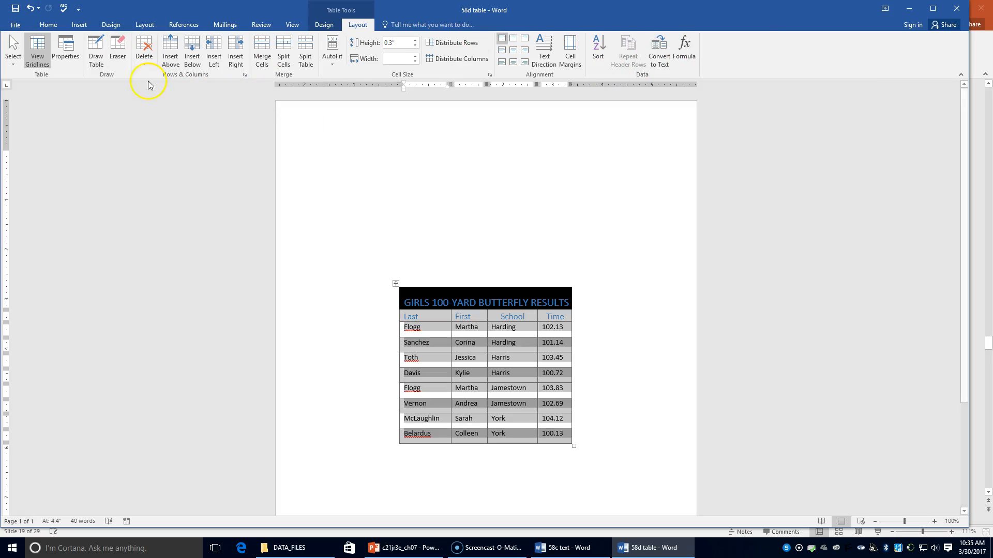
click(16, 25)
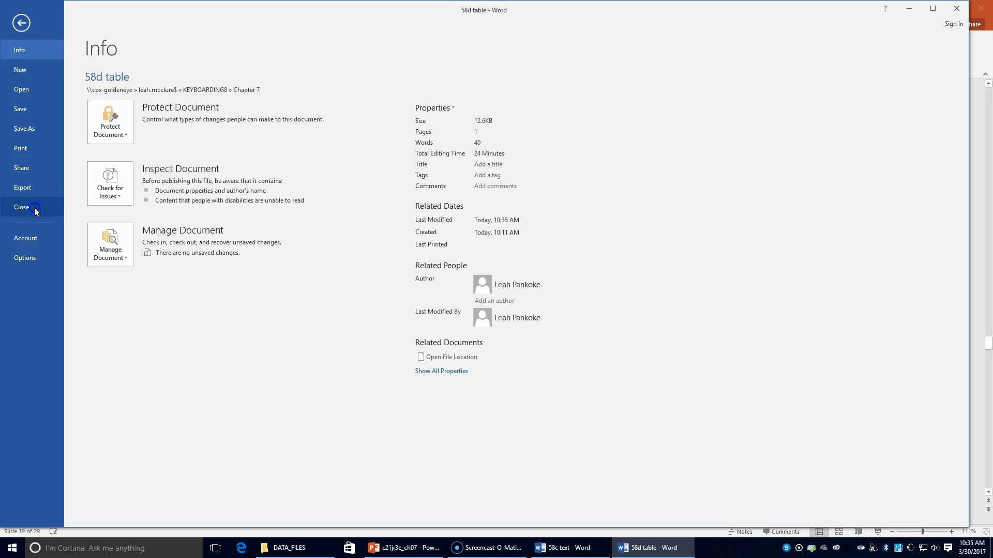
click(22, 206)
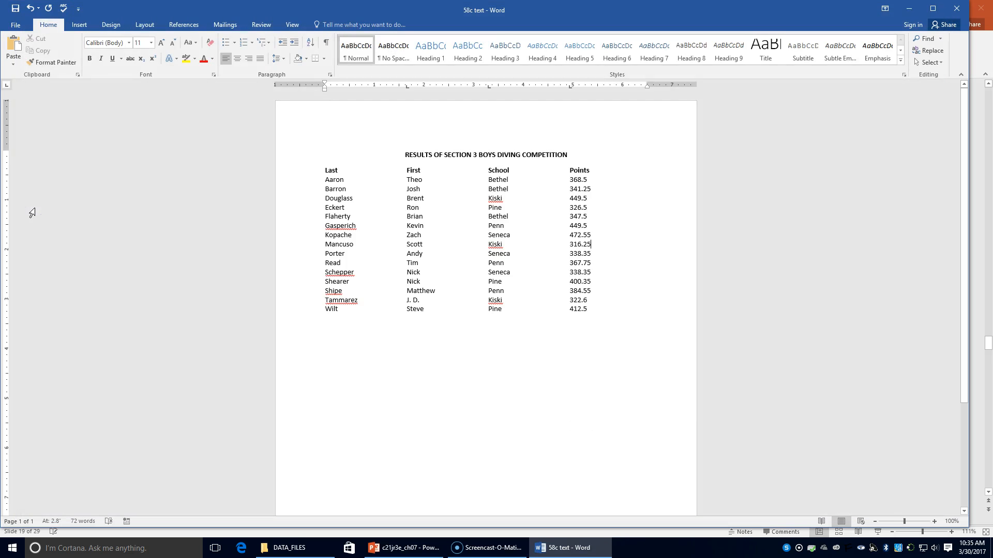